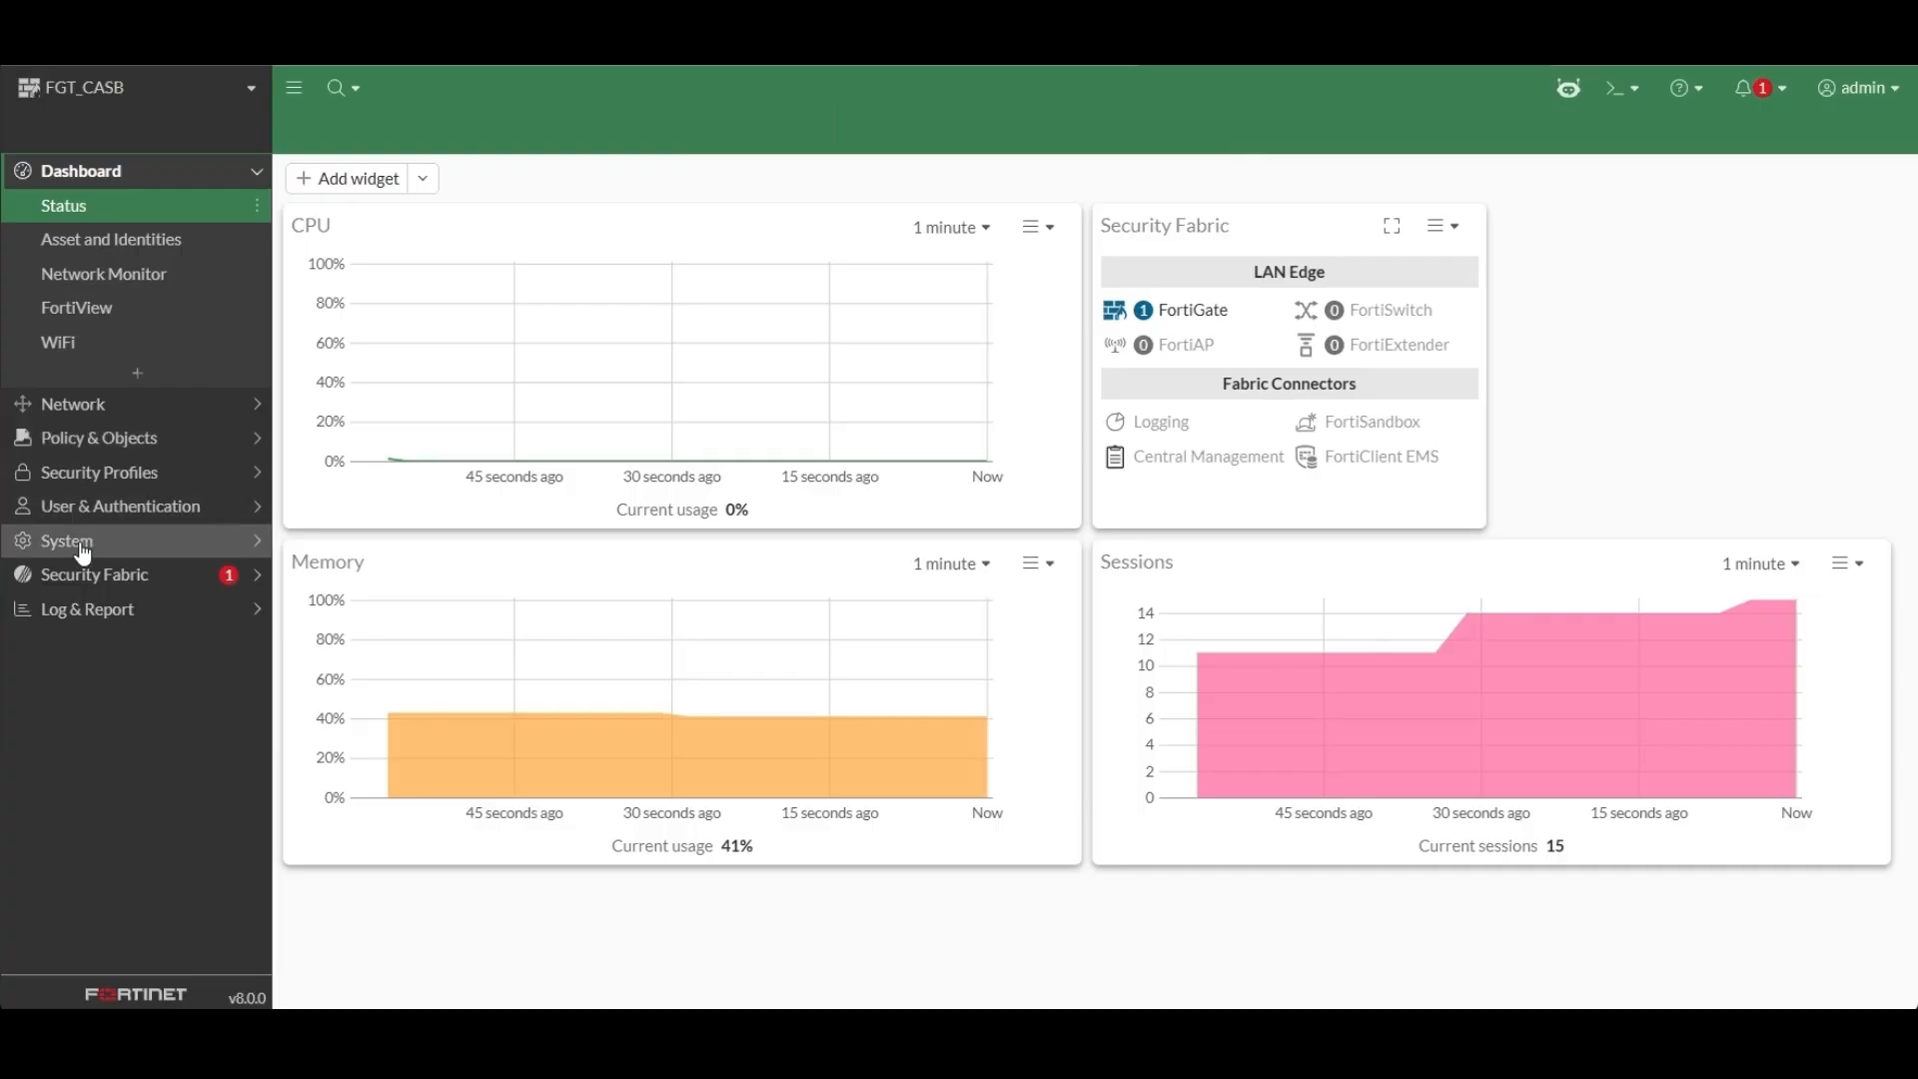
# Enable the Inline-CASB security feature in the system's feature visibility settings and apply the change.
pyautogui.click(84, 544)
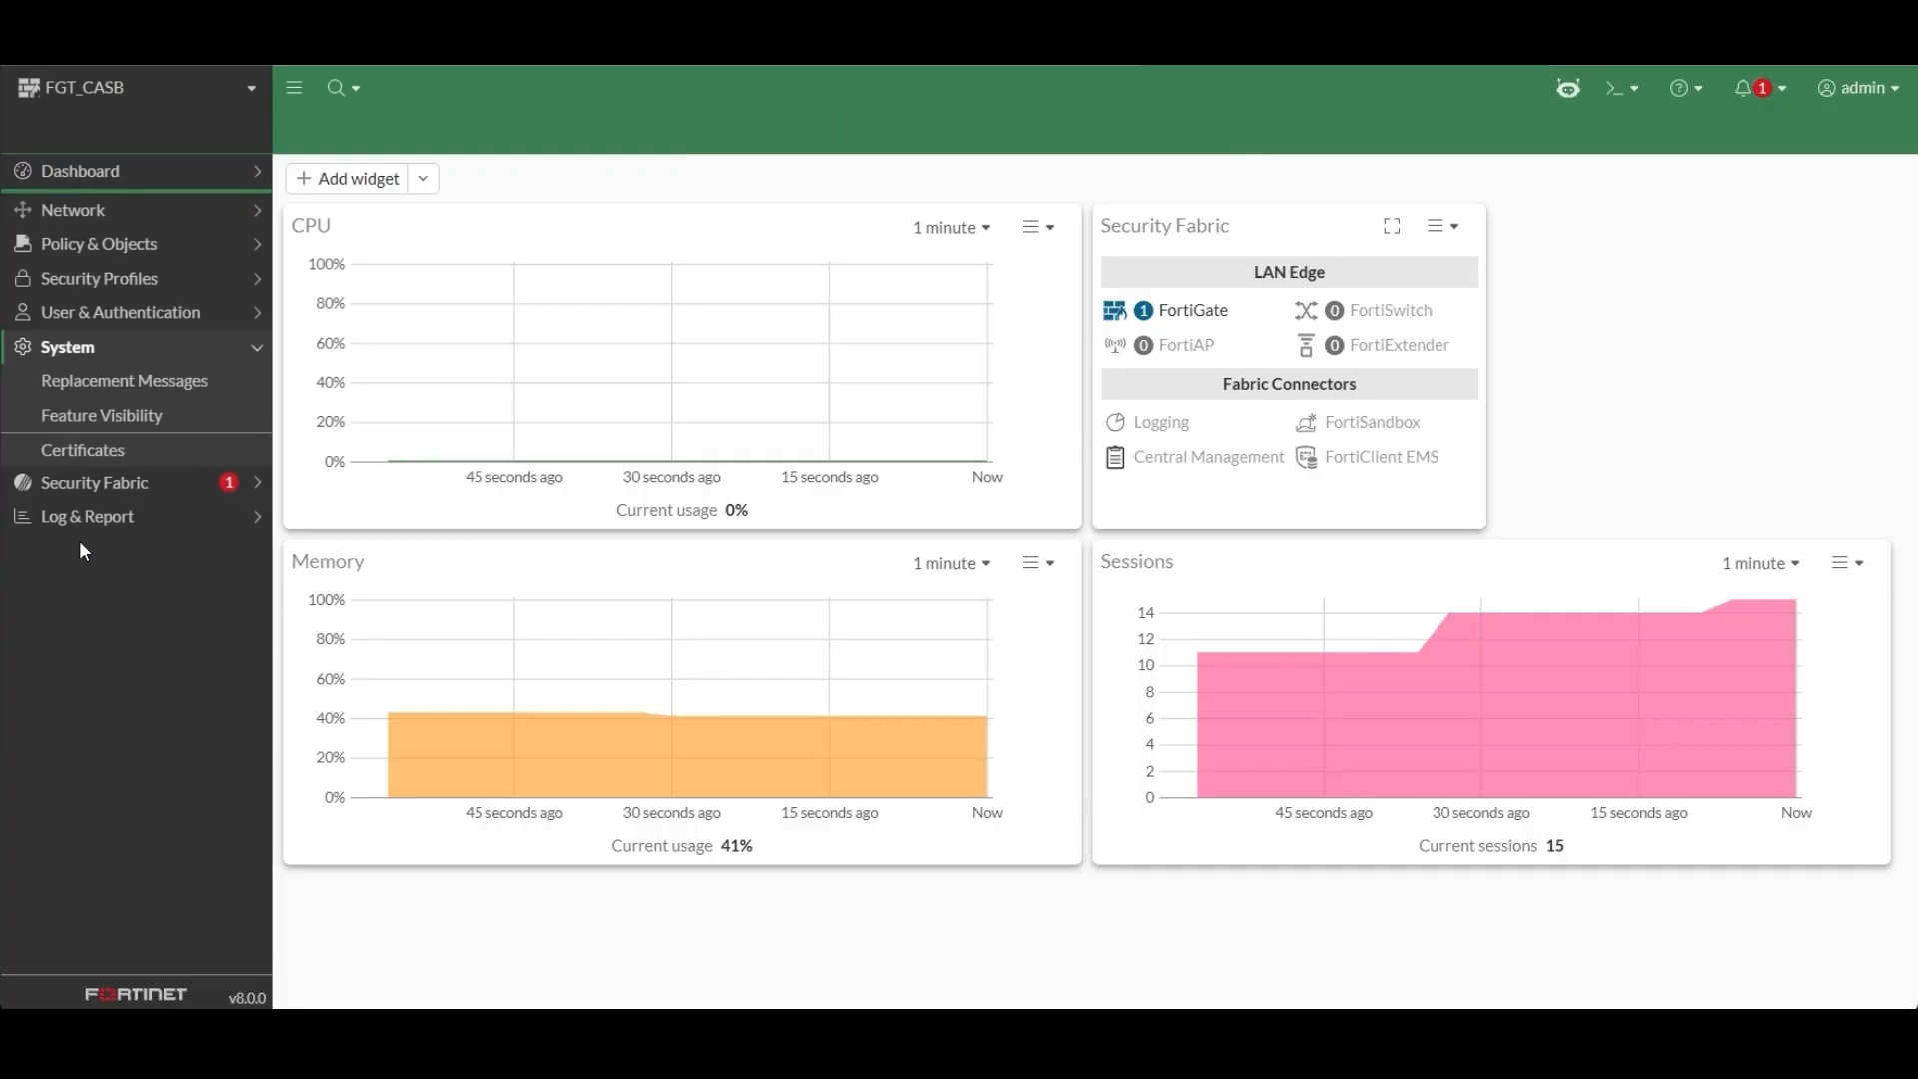
pyautogui.click(101, 414)
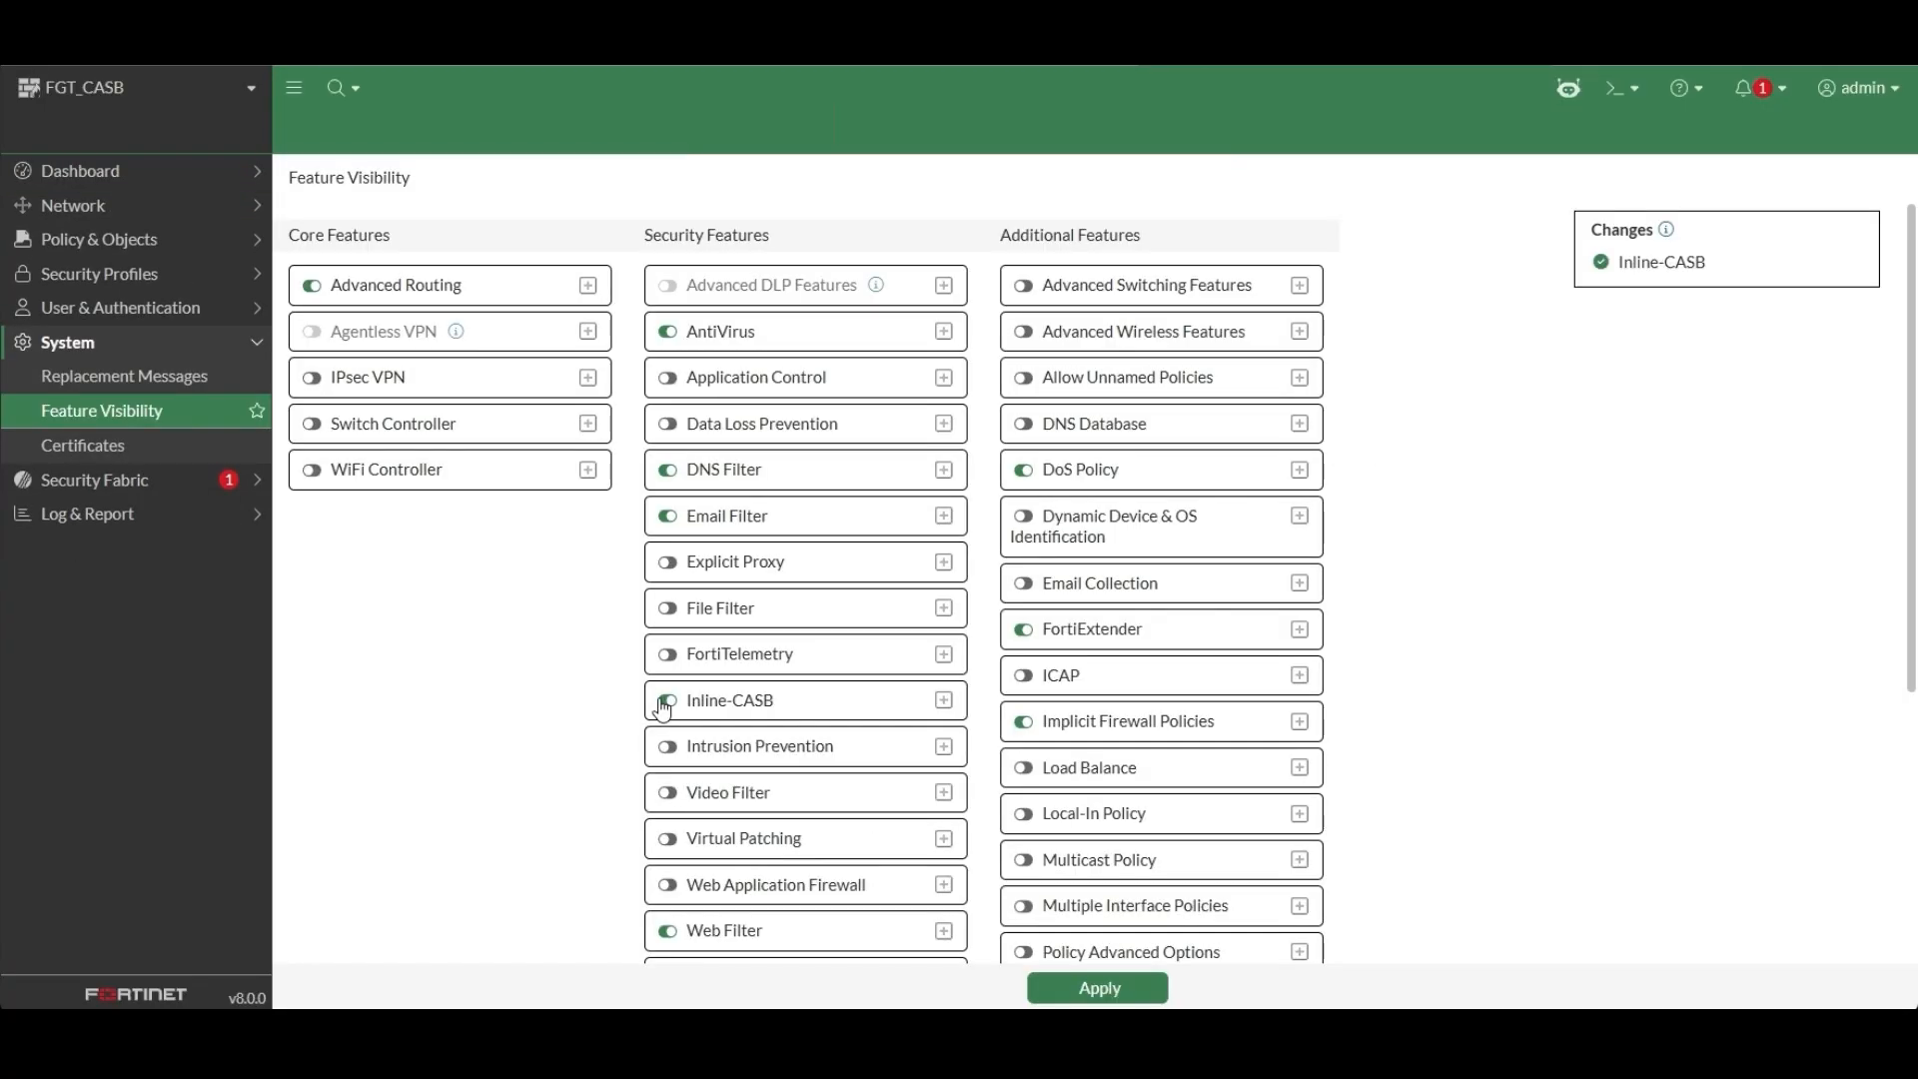
pyautogui.click(1140, 993)
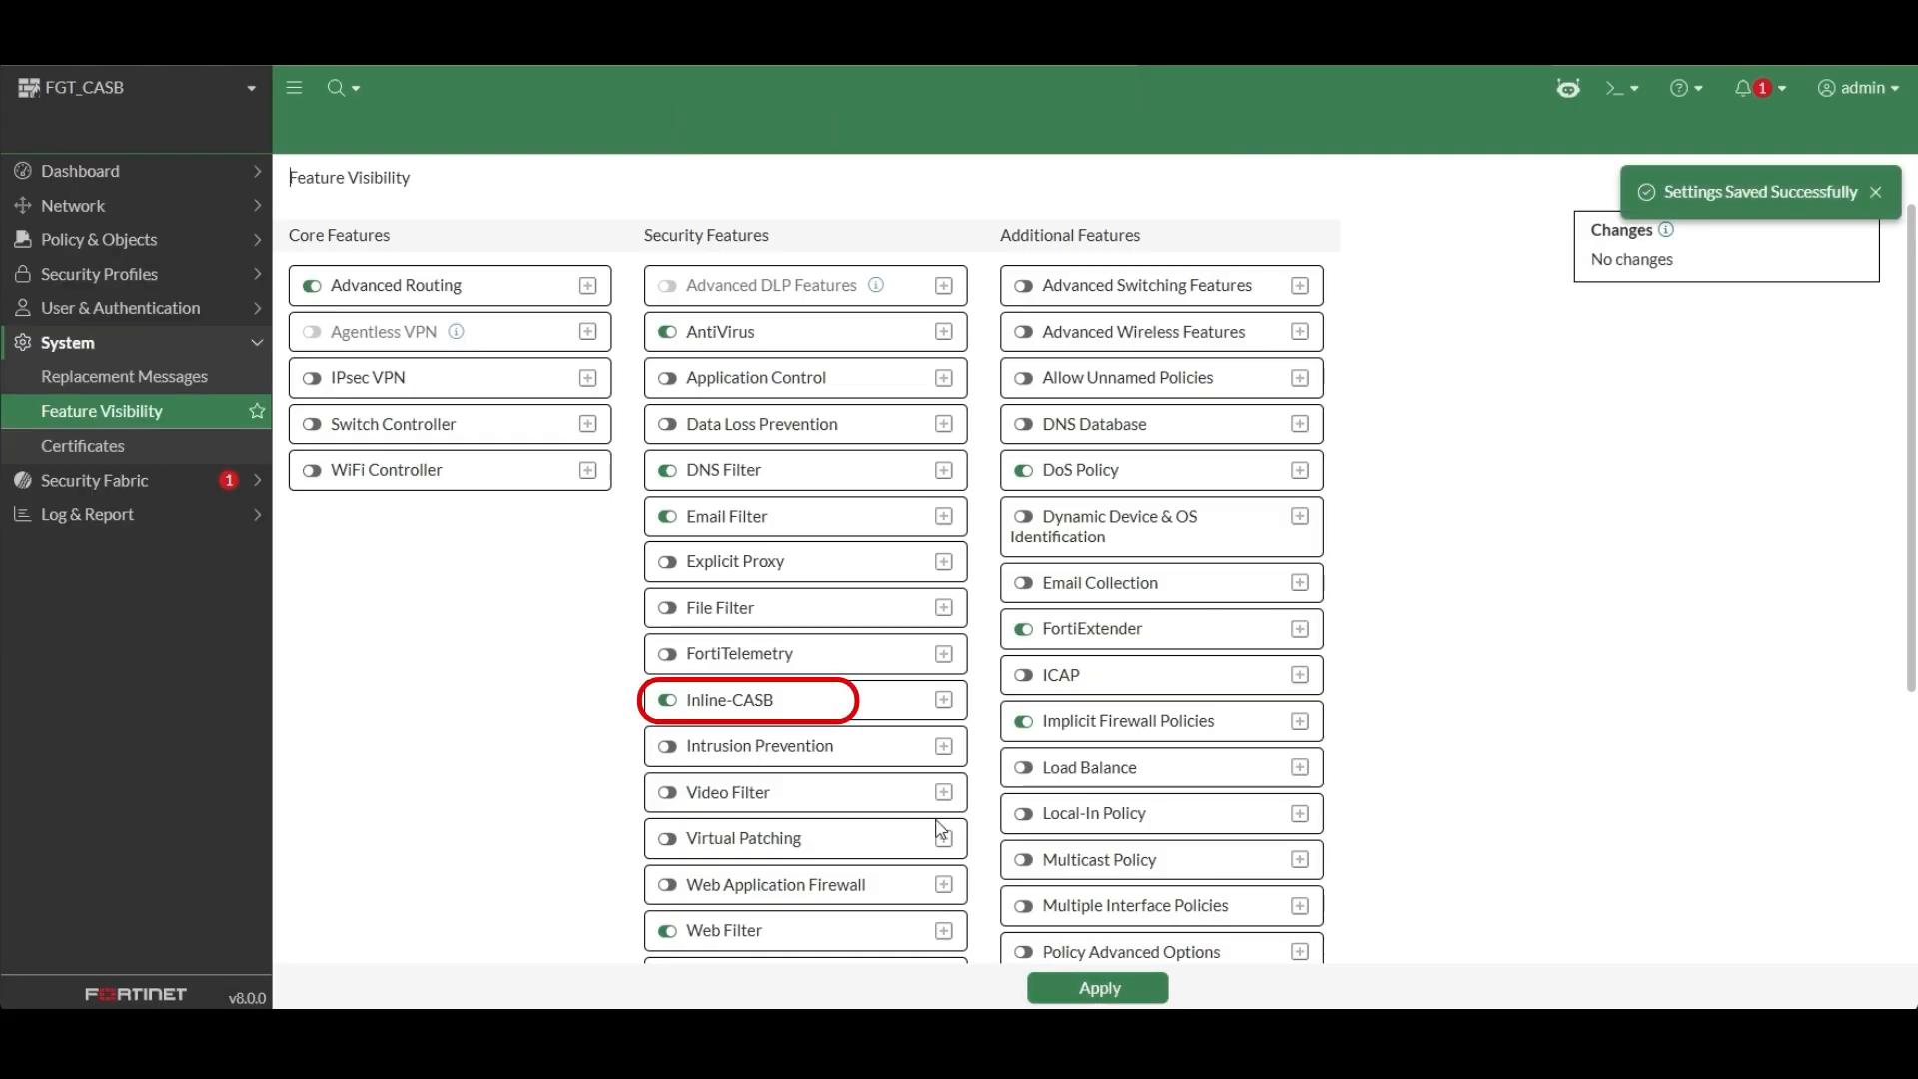
# Open the Inline-CASB security profiles and look through the list of available SaaS applications.
pyautogui.click(90, 282)
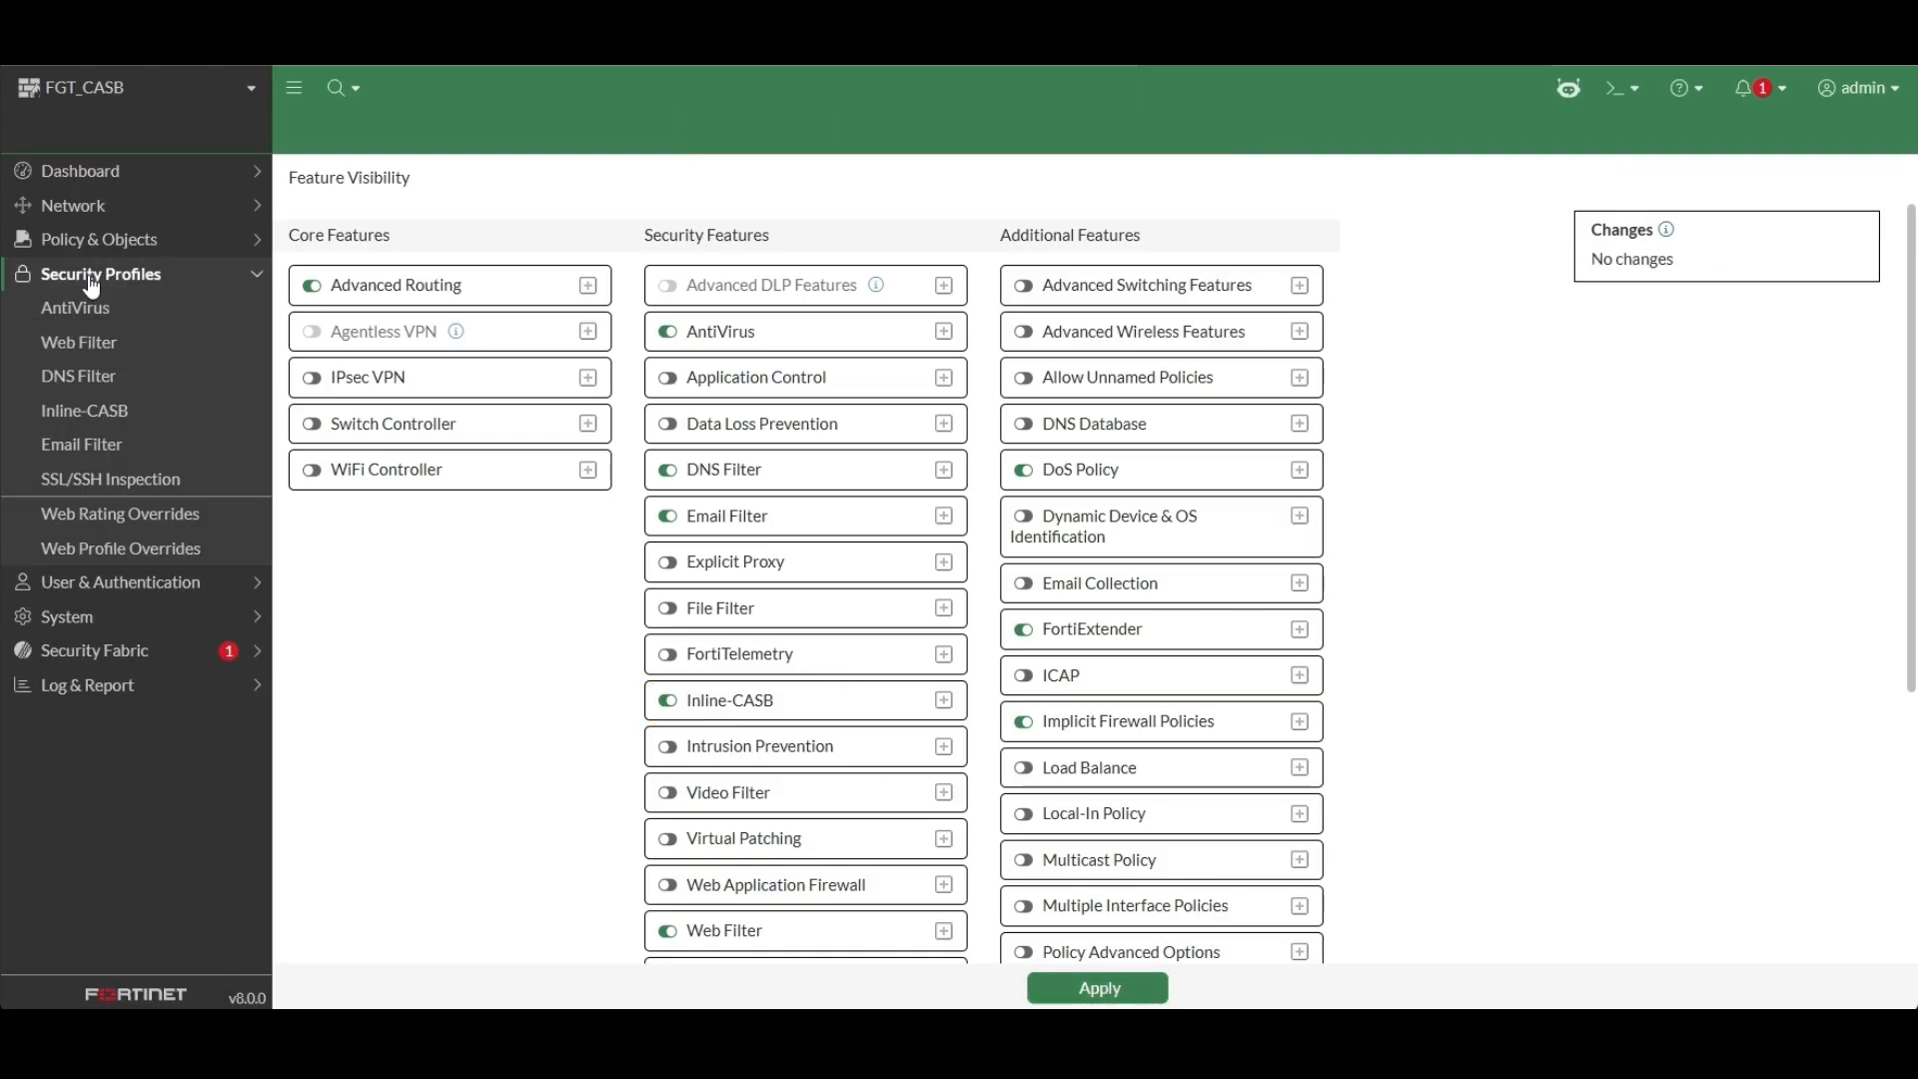
pyautogui.click(92, 423)
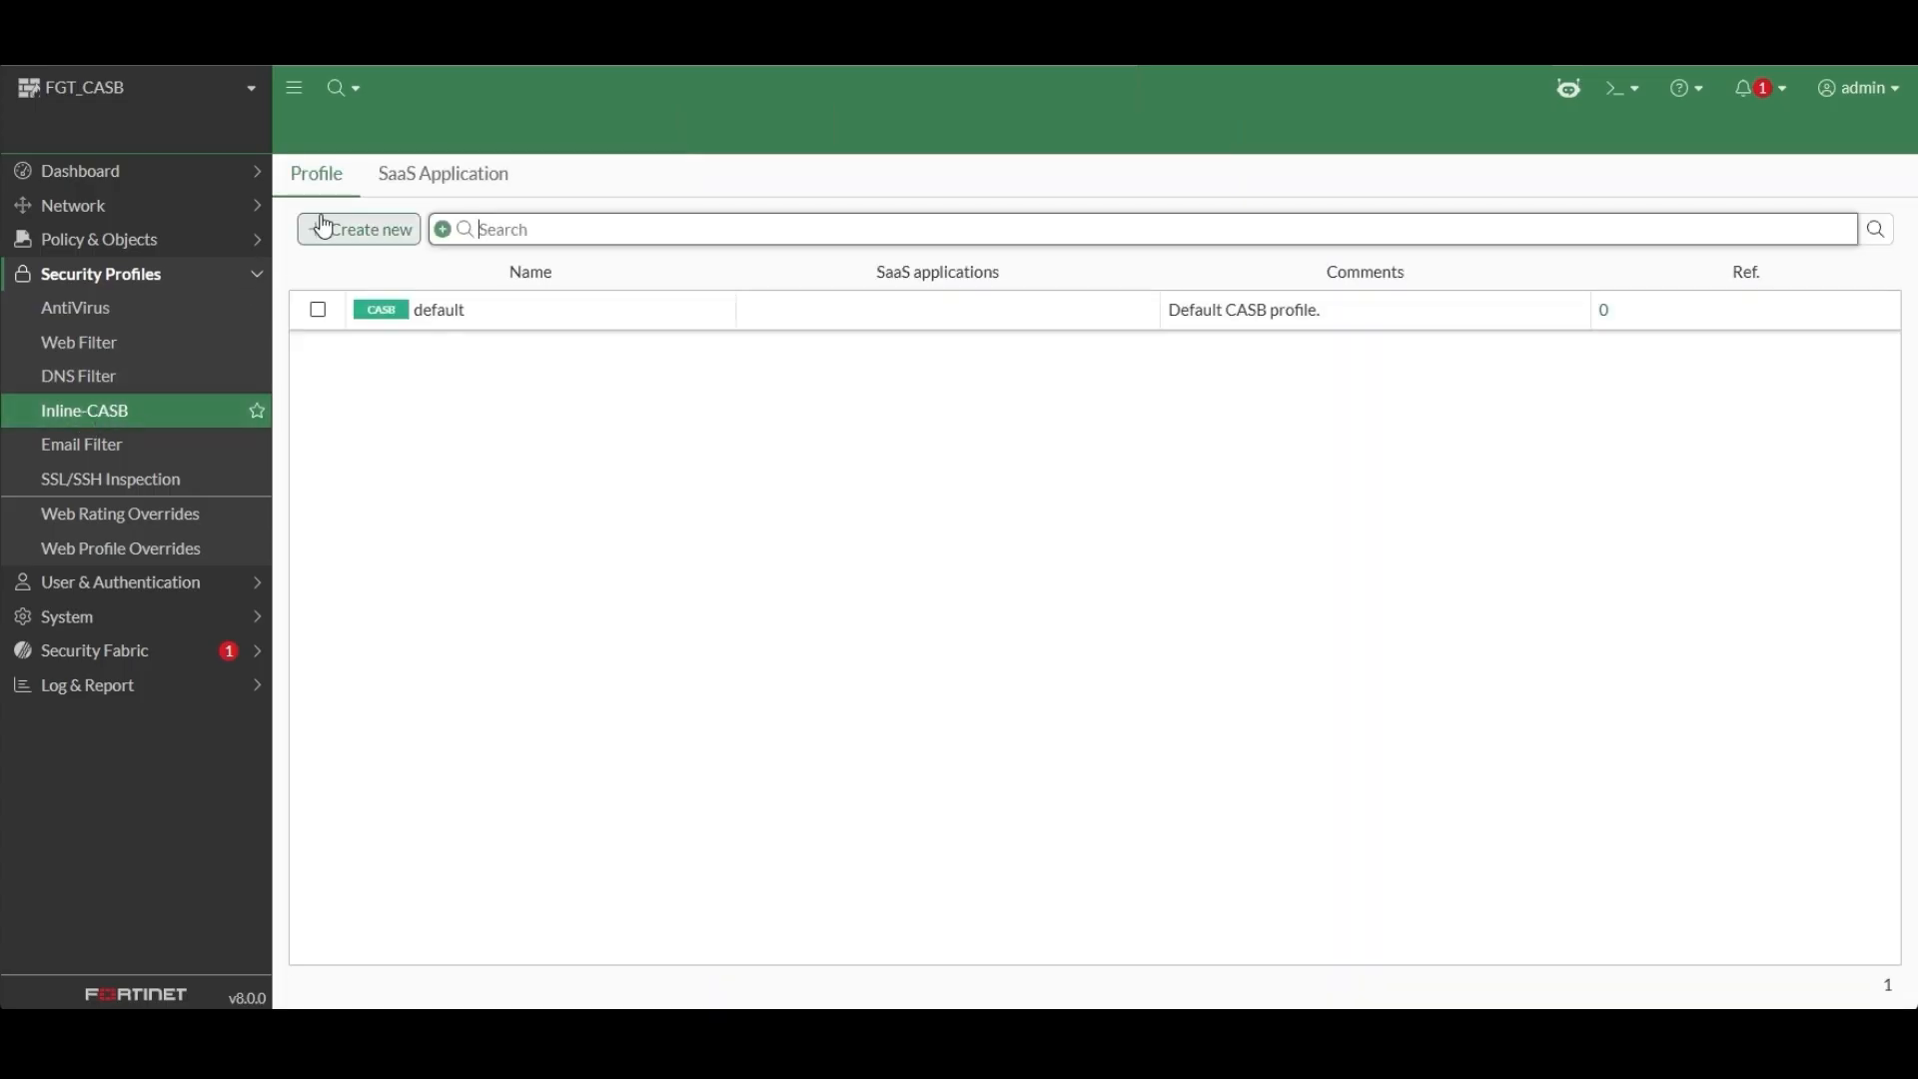
pyautogui.click(420, 190)
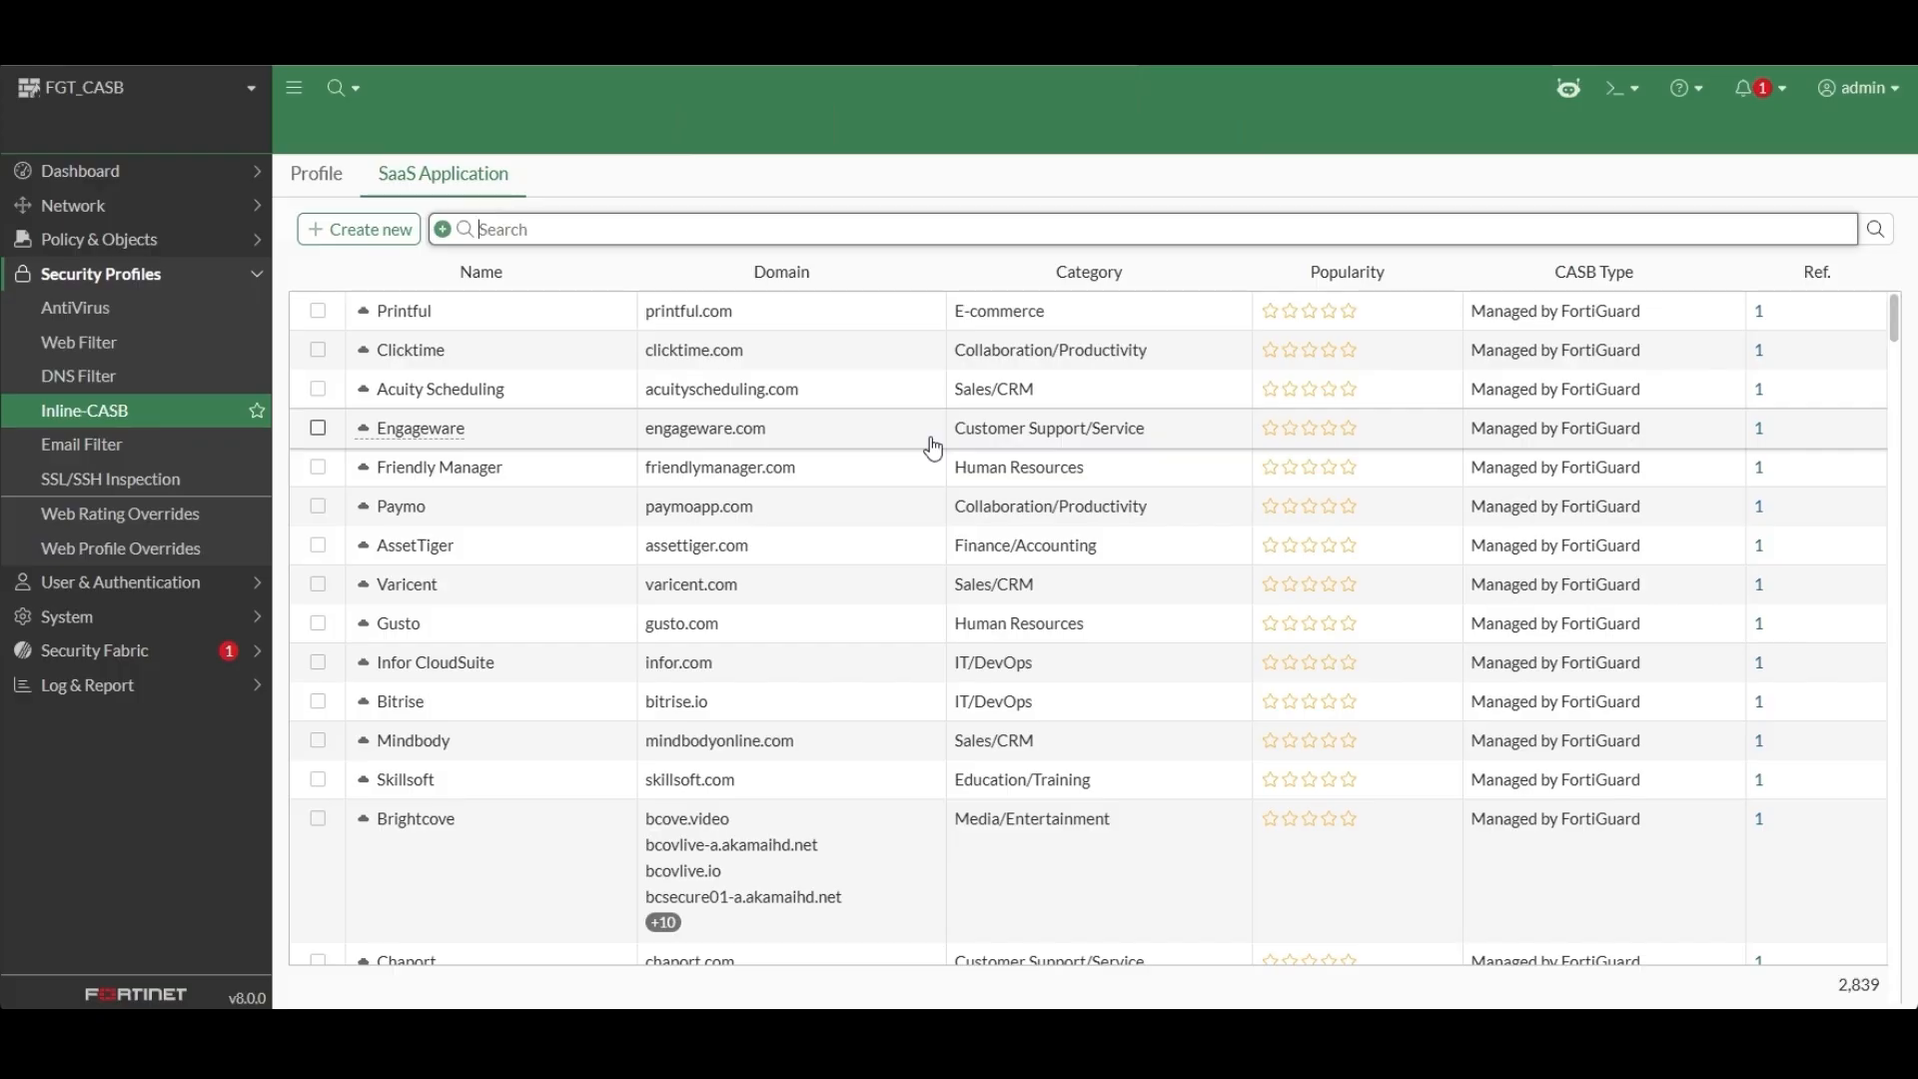
pyautogui.scroll(-2, 932, 447)
pyautogui.scroll(-6, 932, 446)
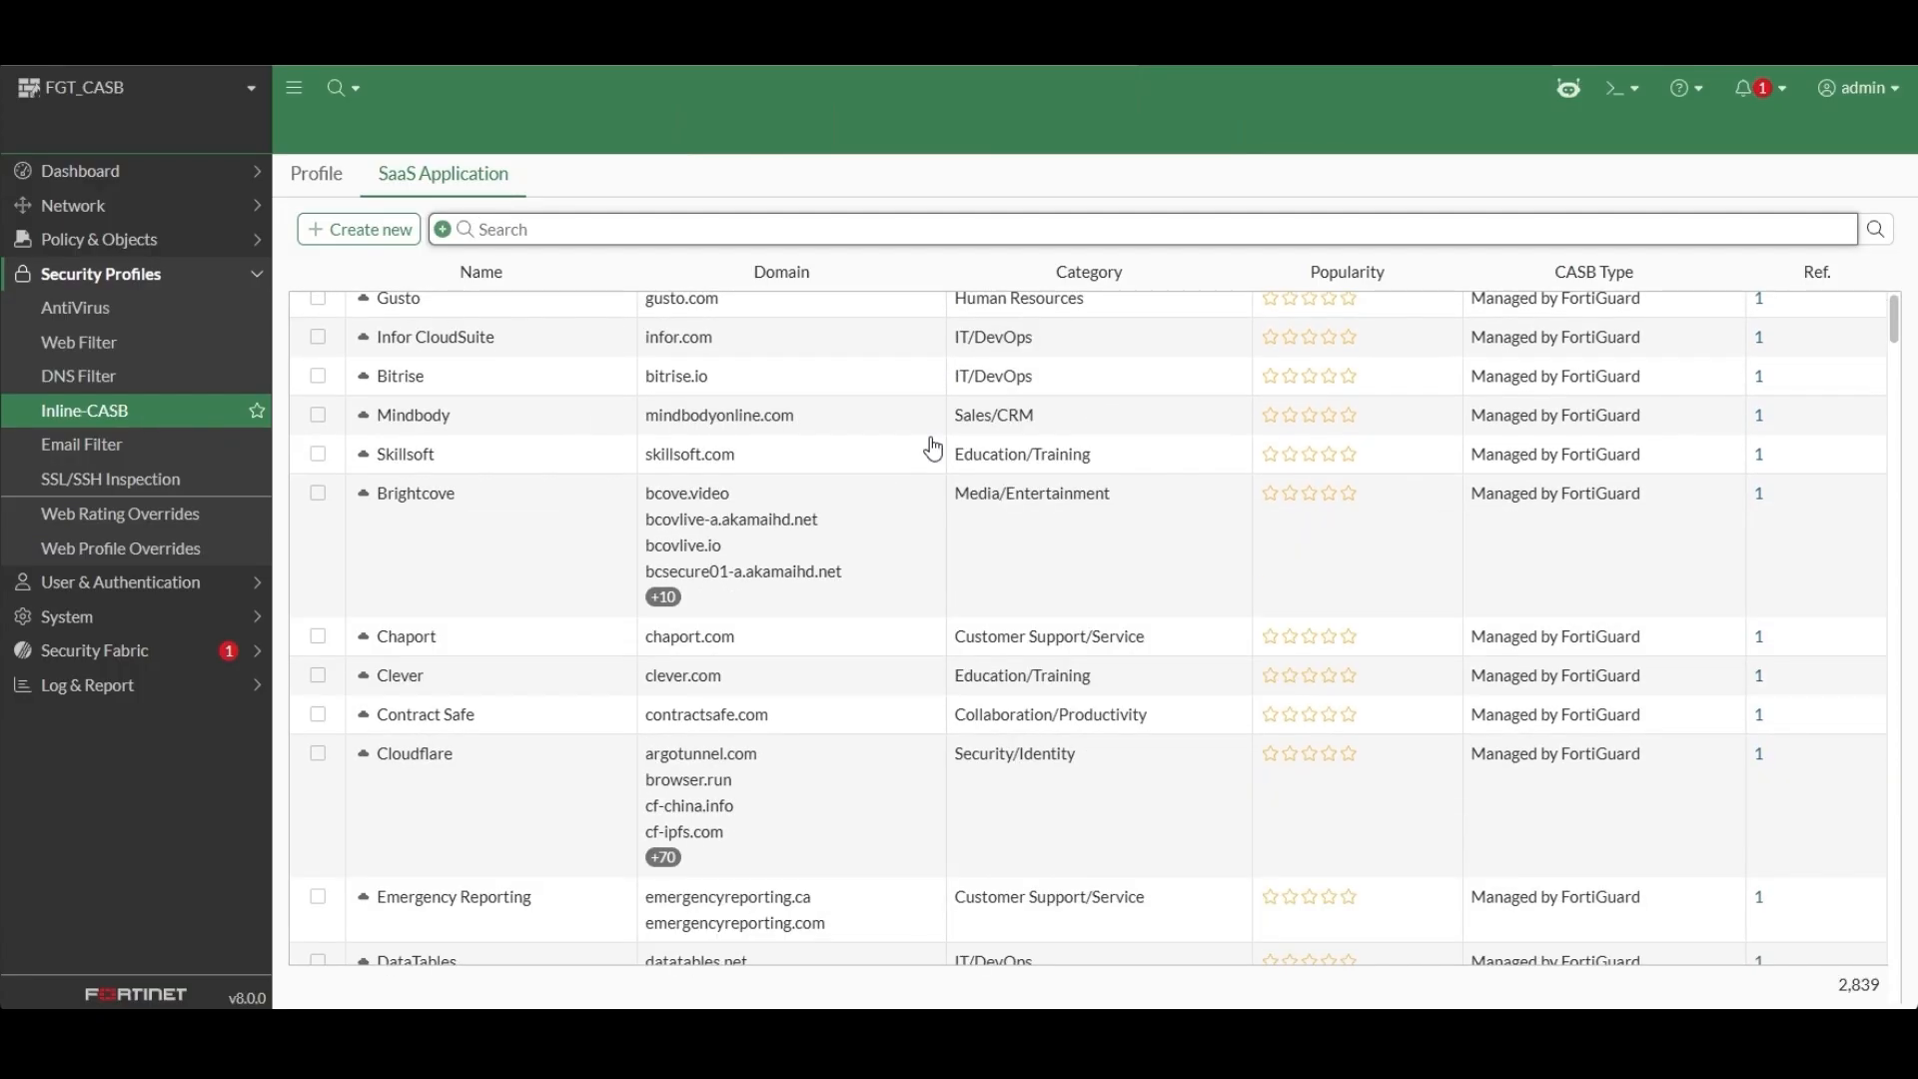
pyautogui.scroll(-5, 932, 446)
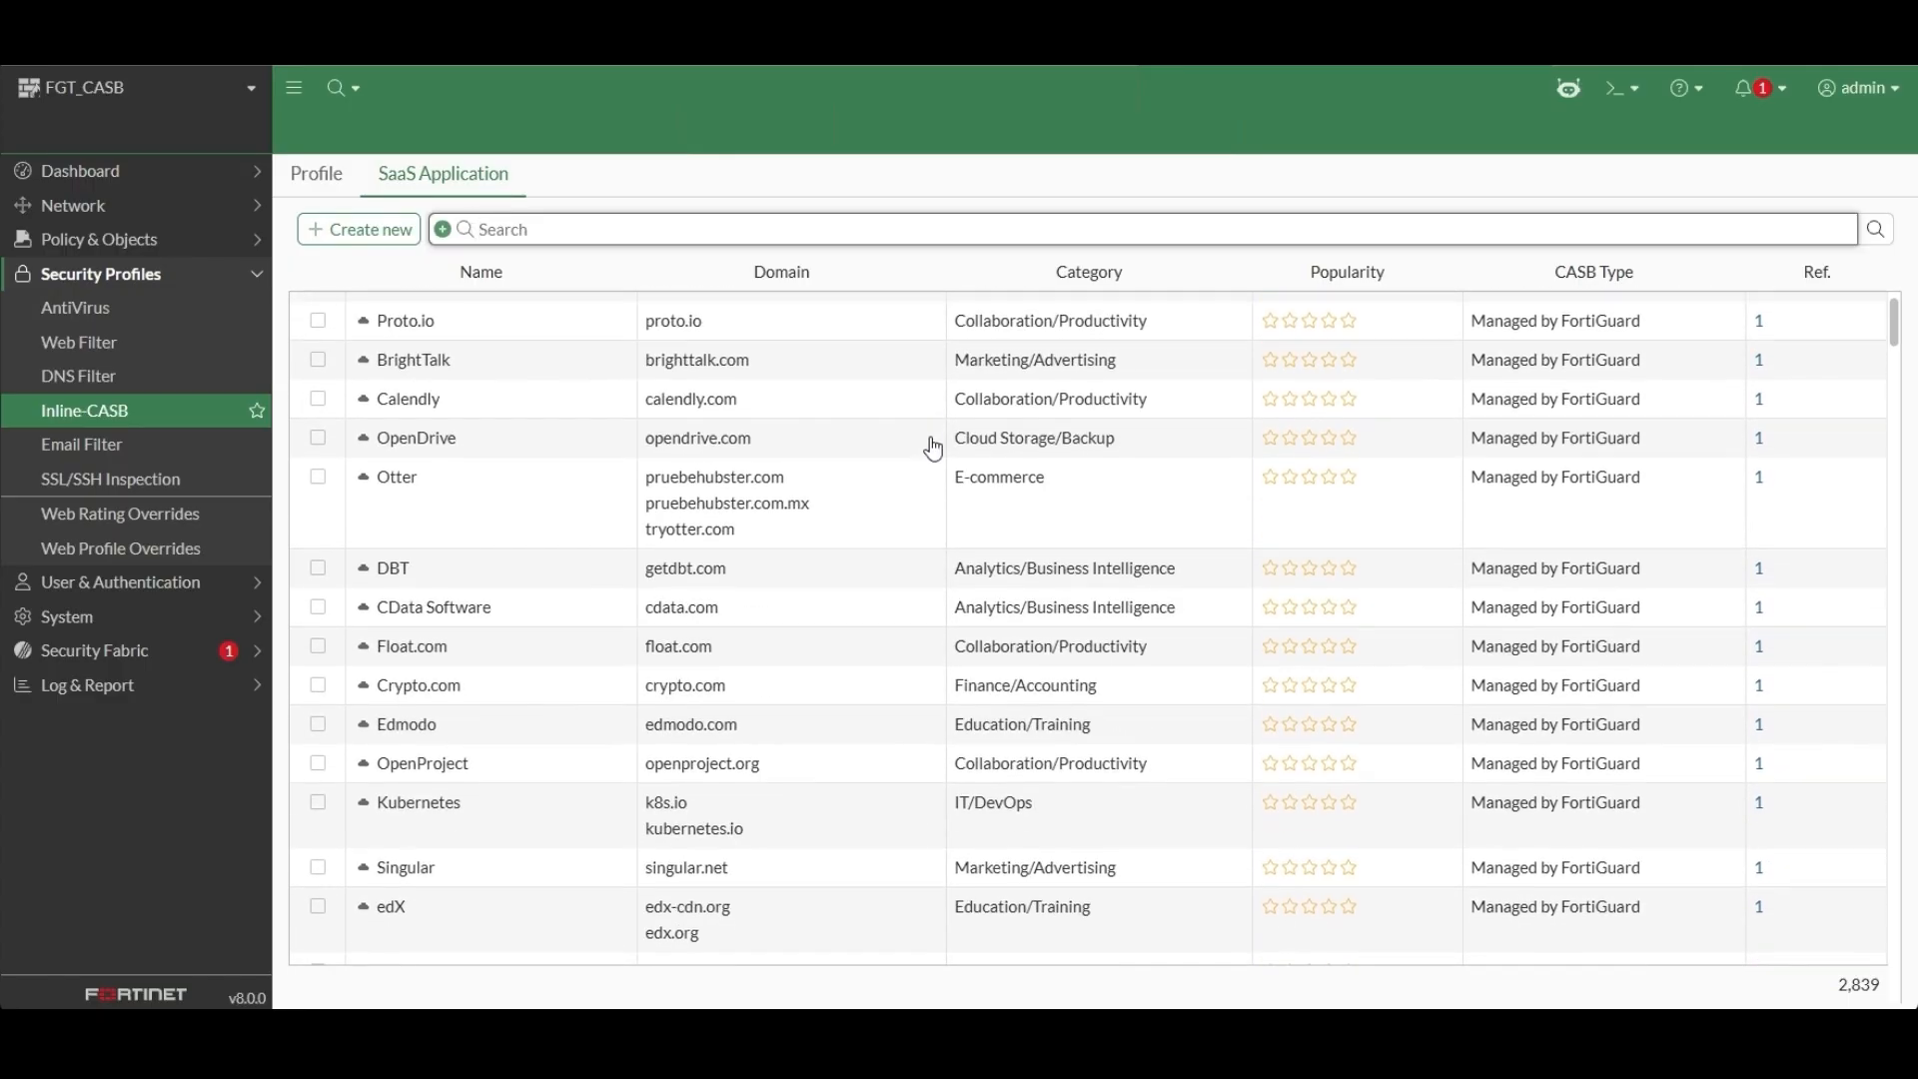
pyautogui.scroll(-9, 932, 446)
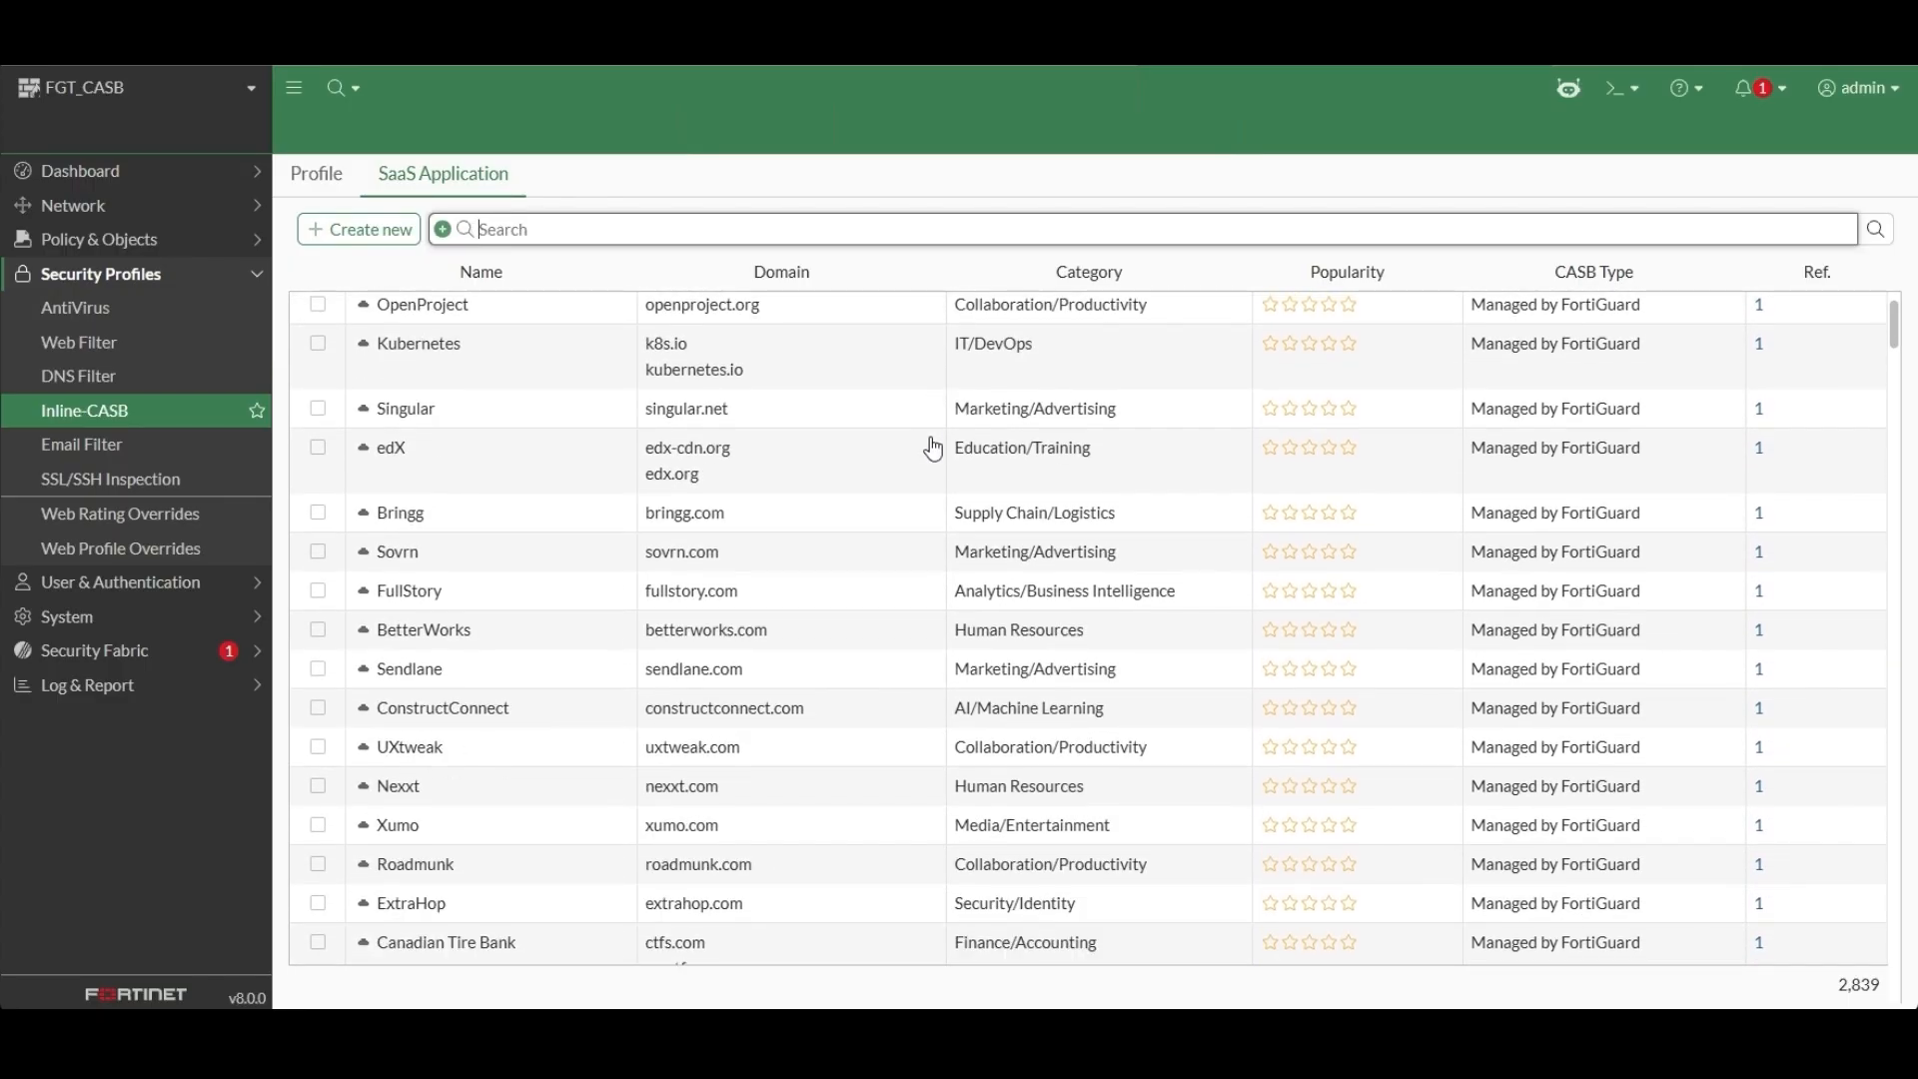
pyautogui.scroll(-2, 932, 450)
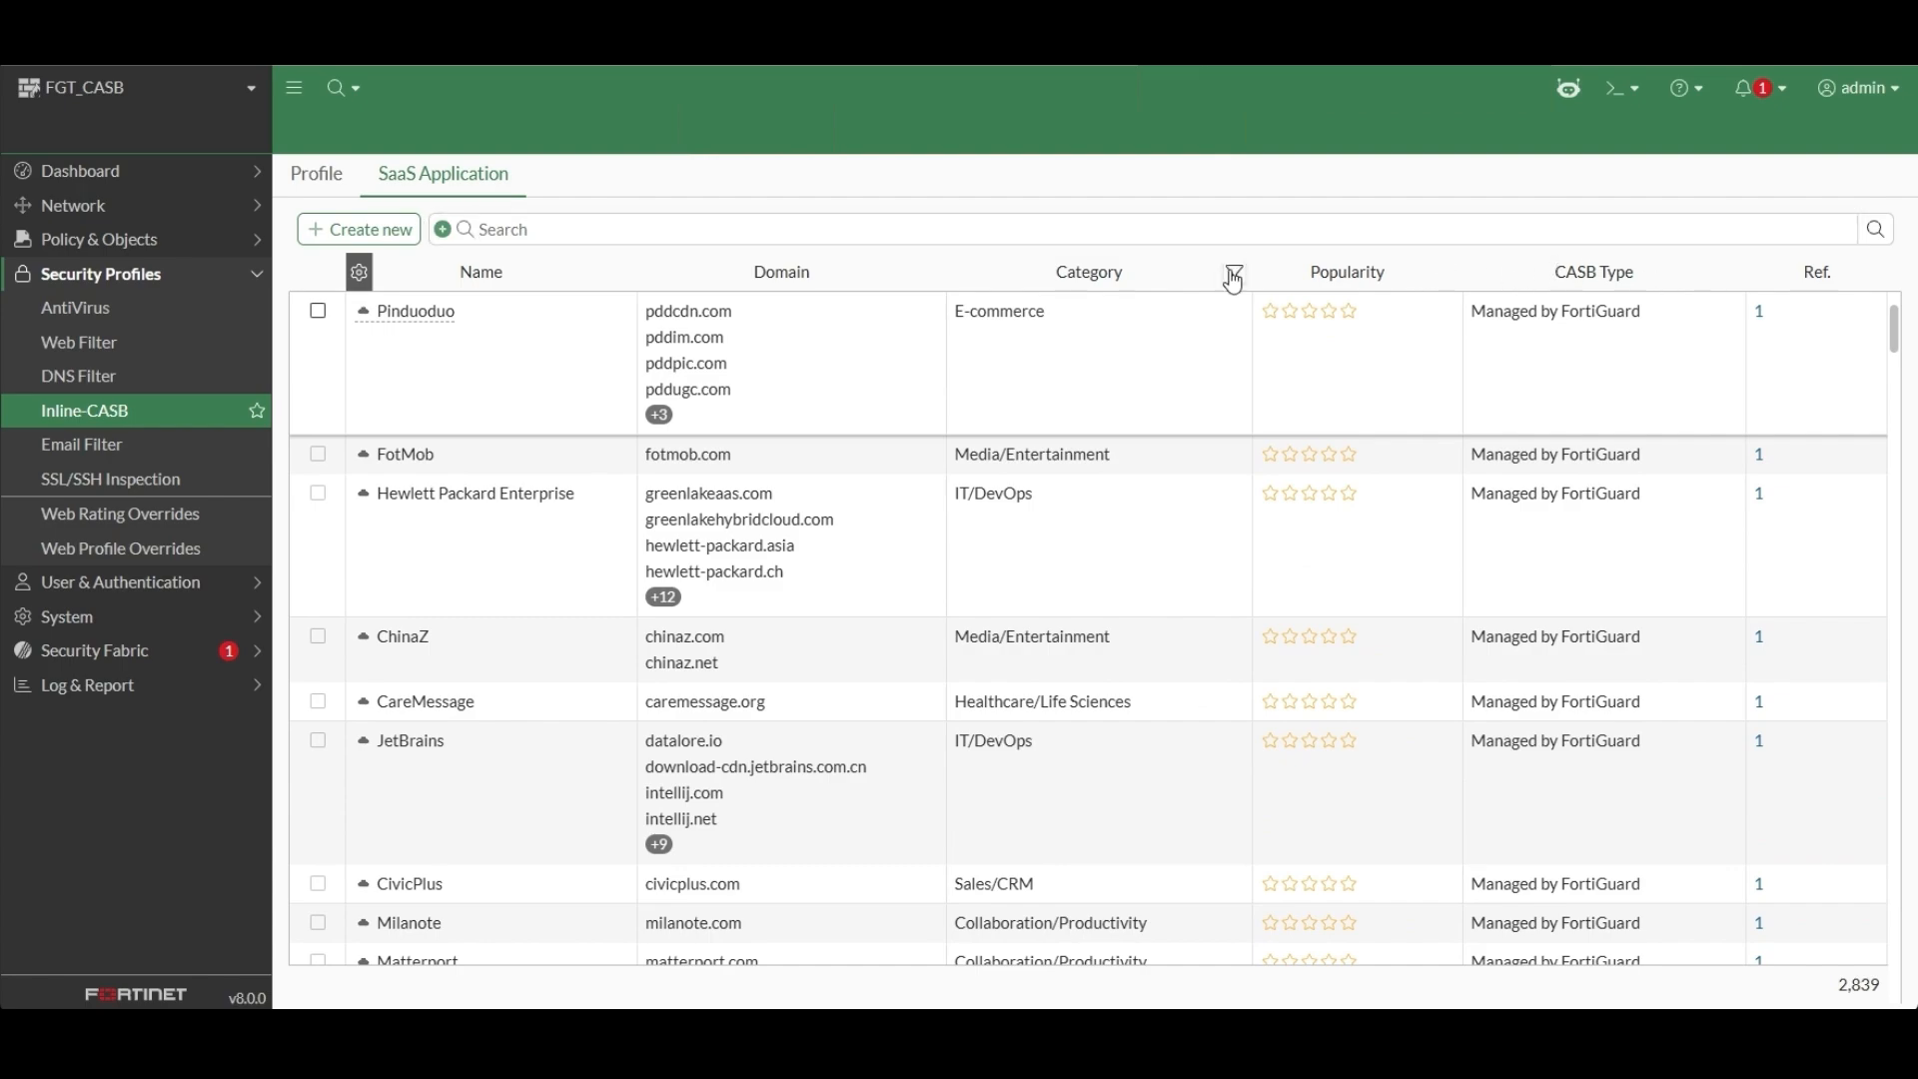
# Filter the SaaS application list by the Security/Identity category and look through the matching applications.
pyautogui.click(1234, 272)
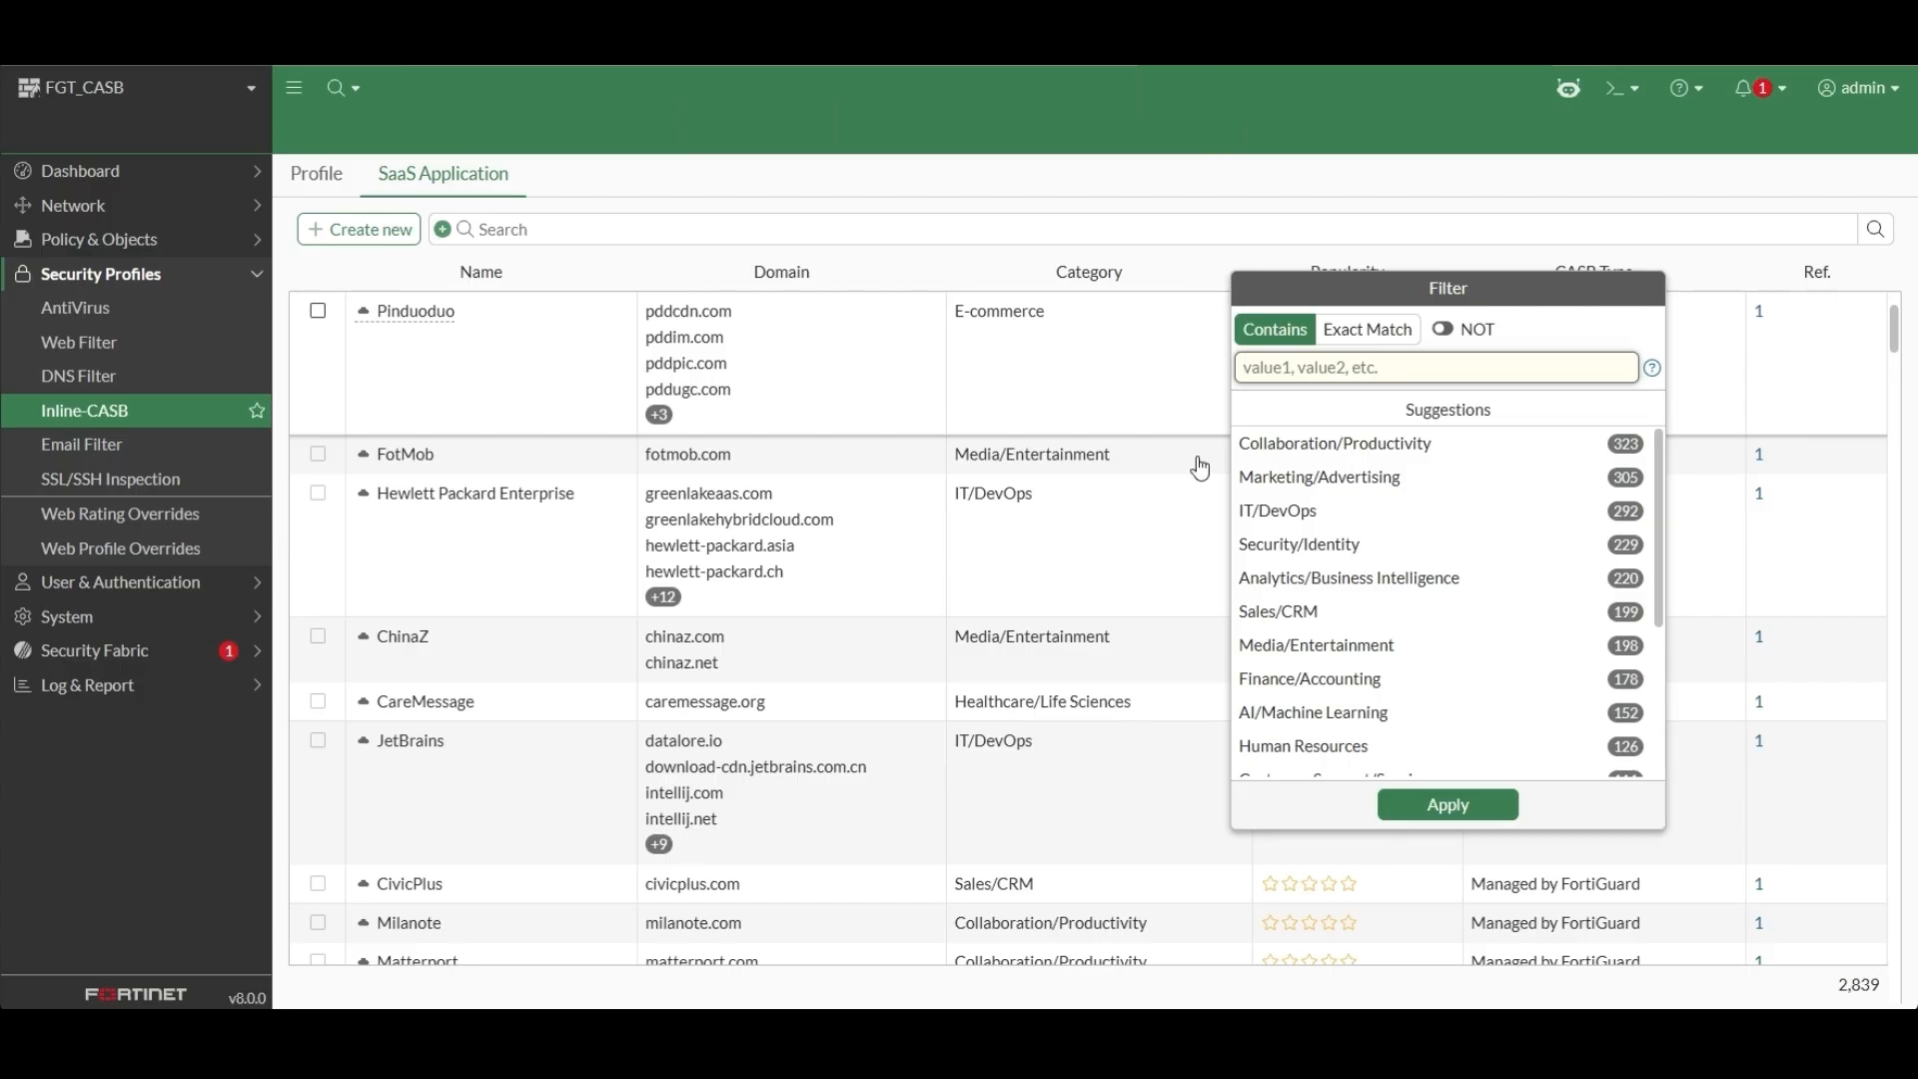
pyautogui.click(1287, 565)
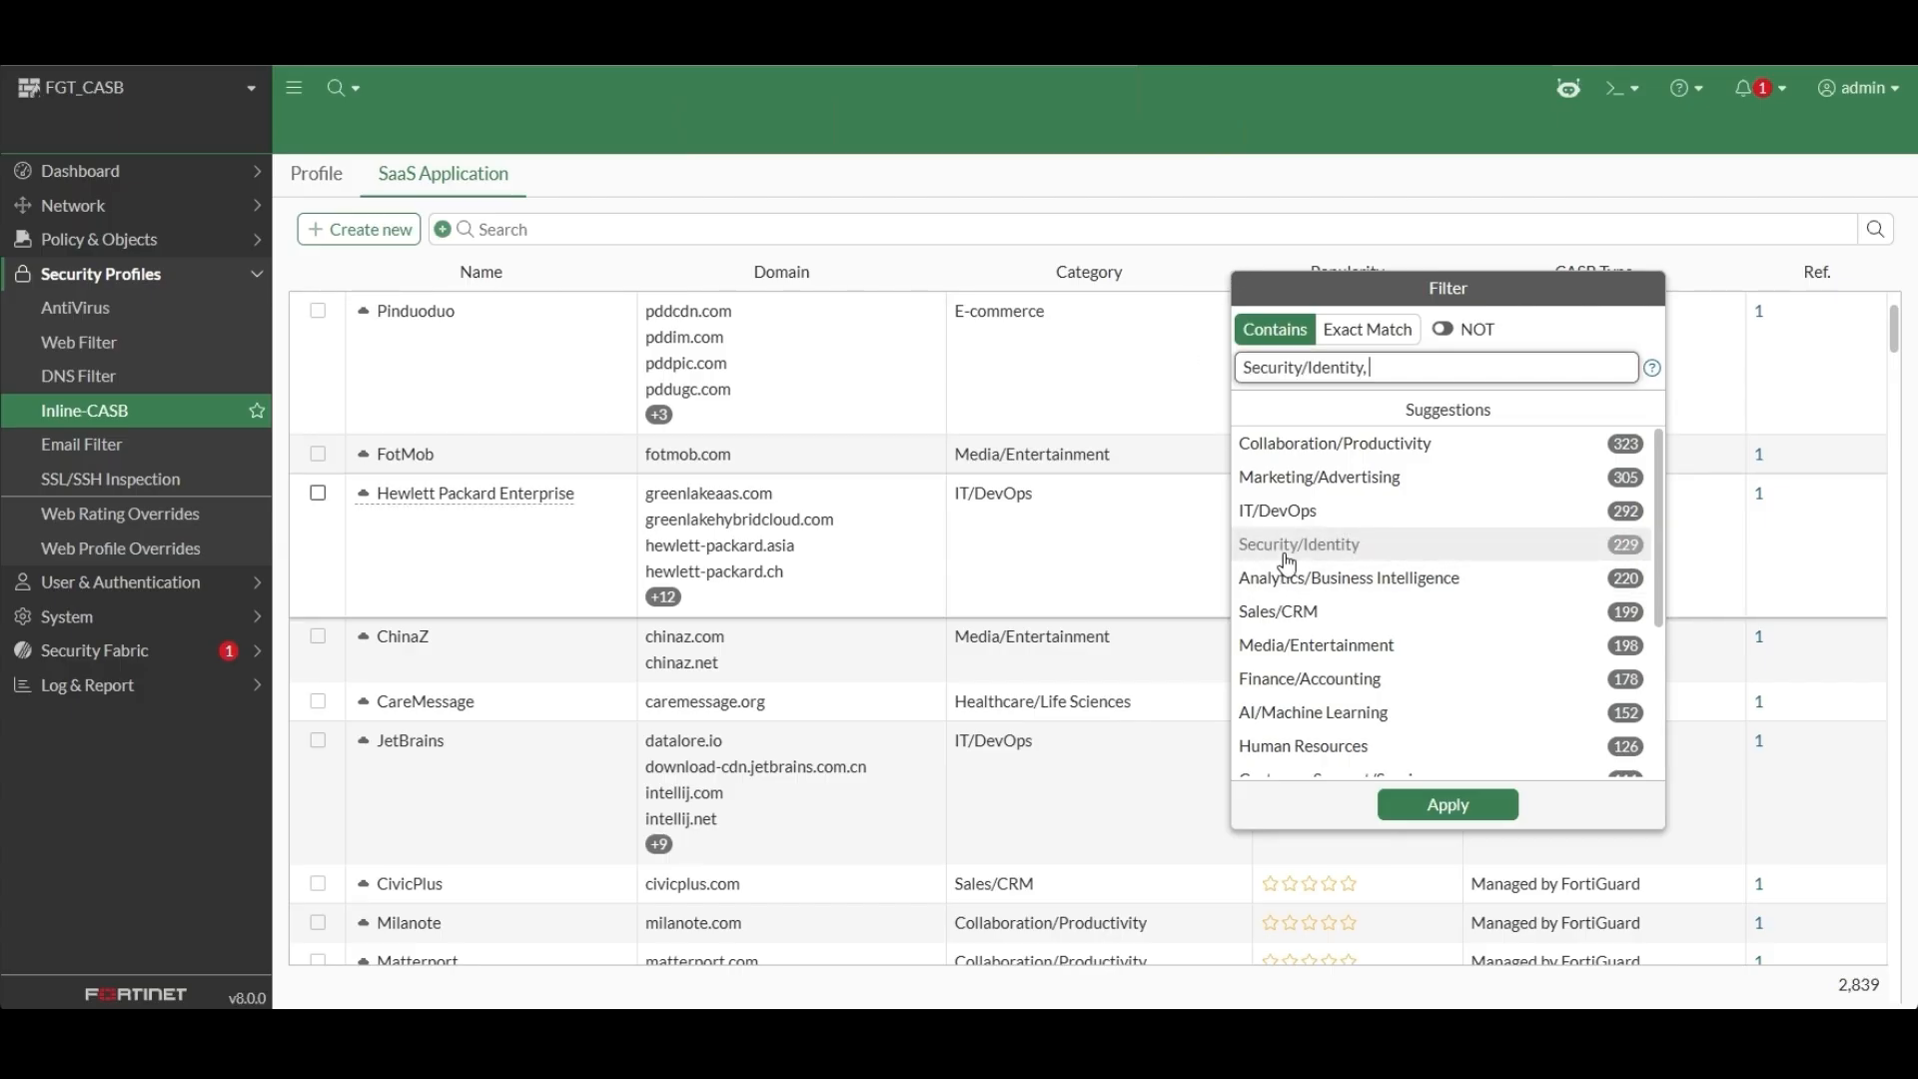
pyautogui.click(1414, 804)
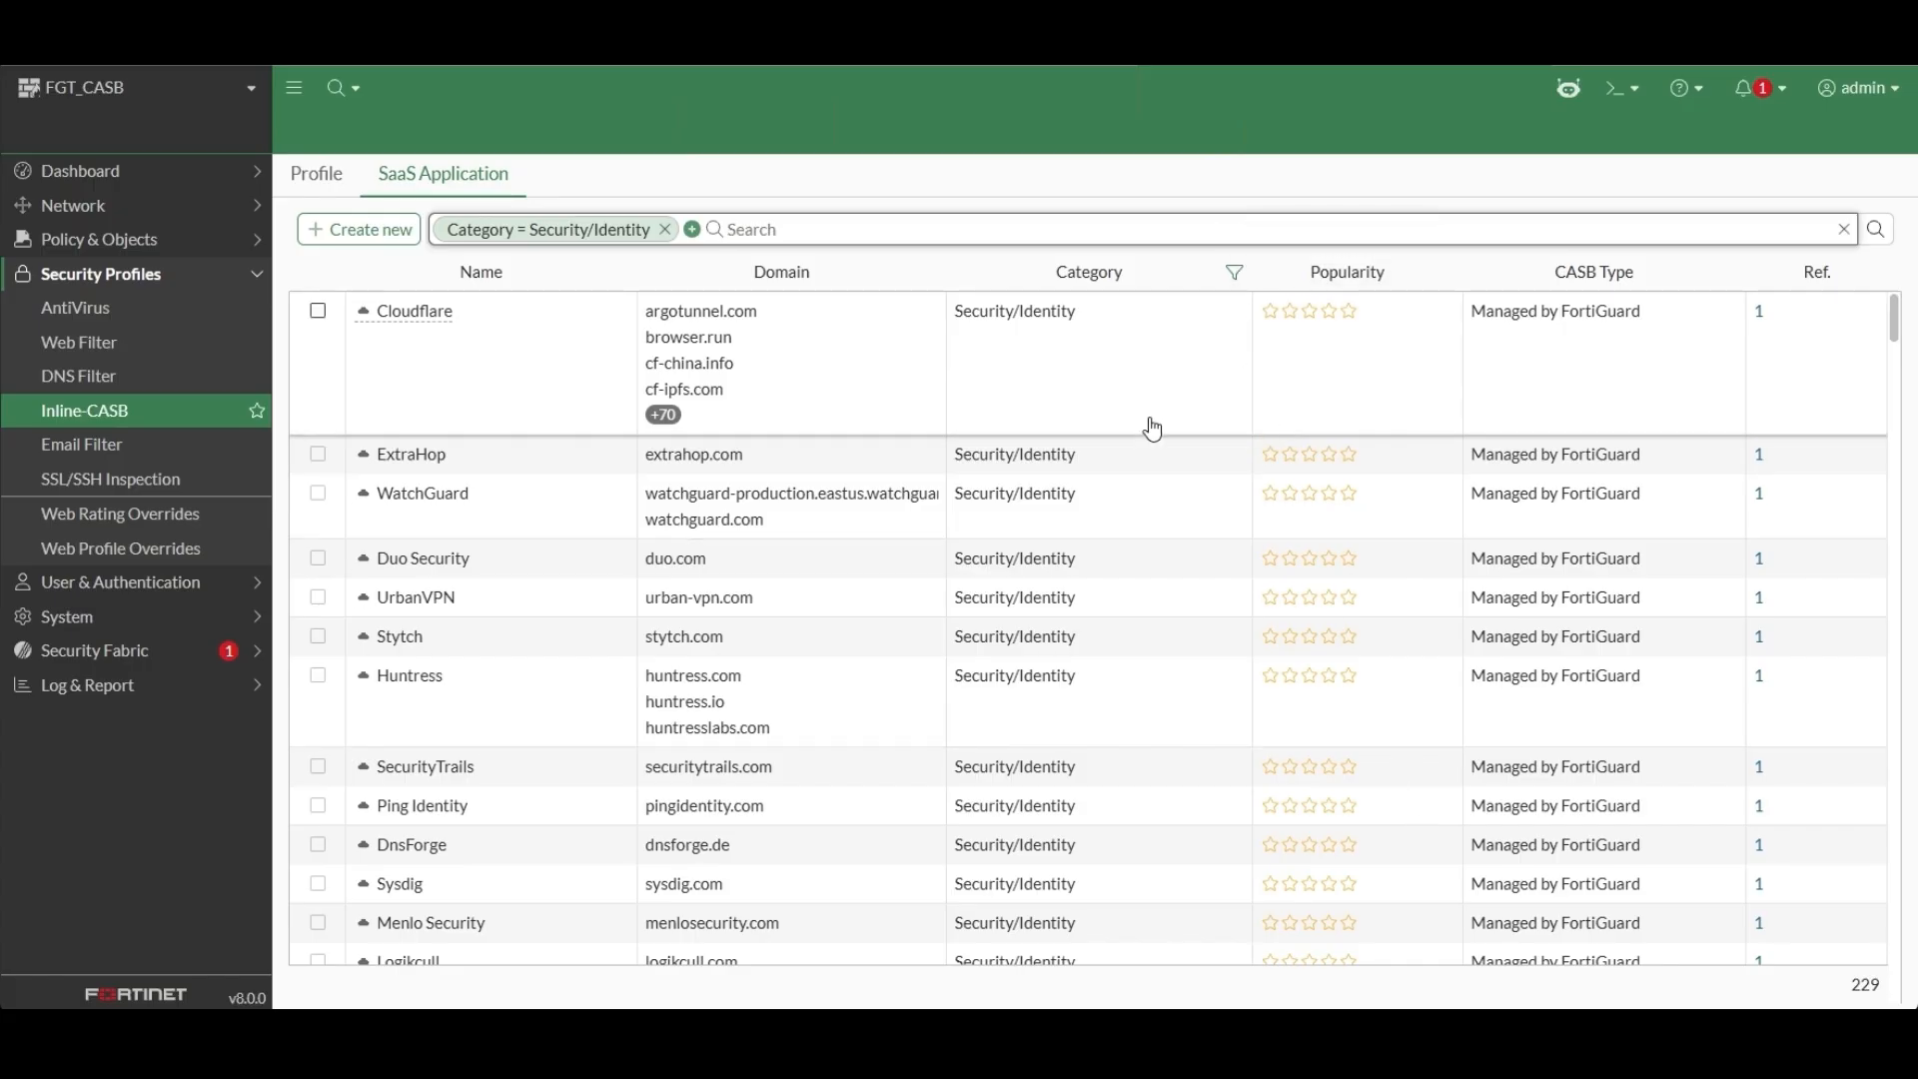
pyautogui.scroll(-5, 1124, 572)
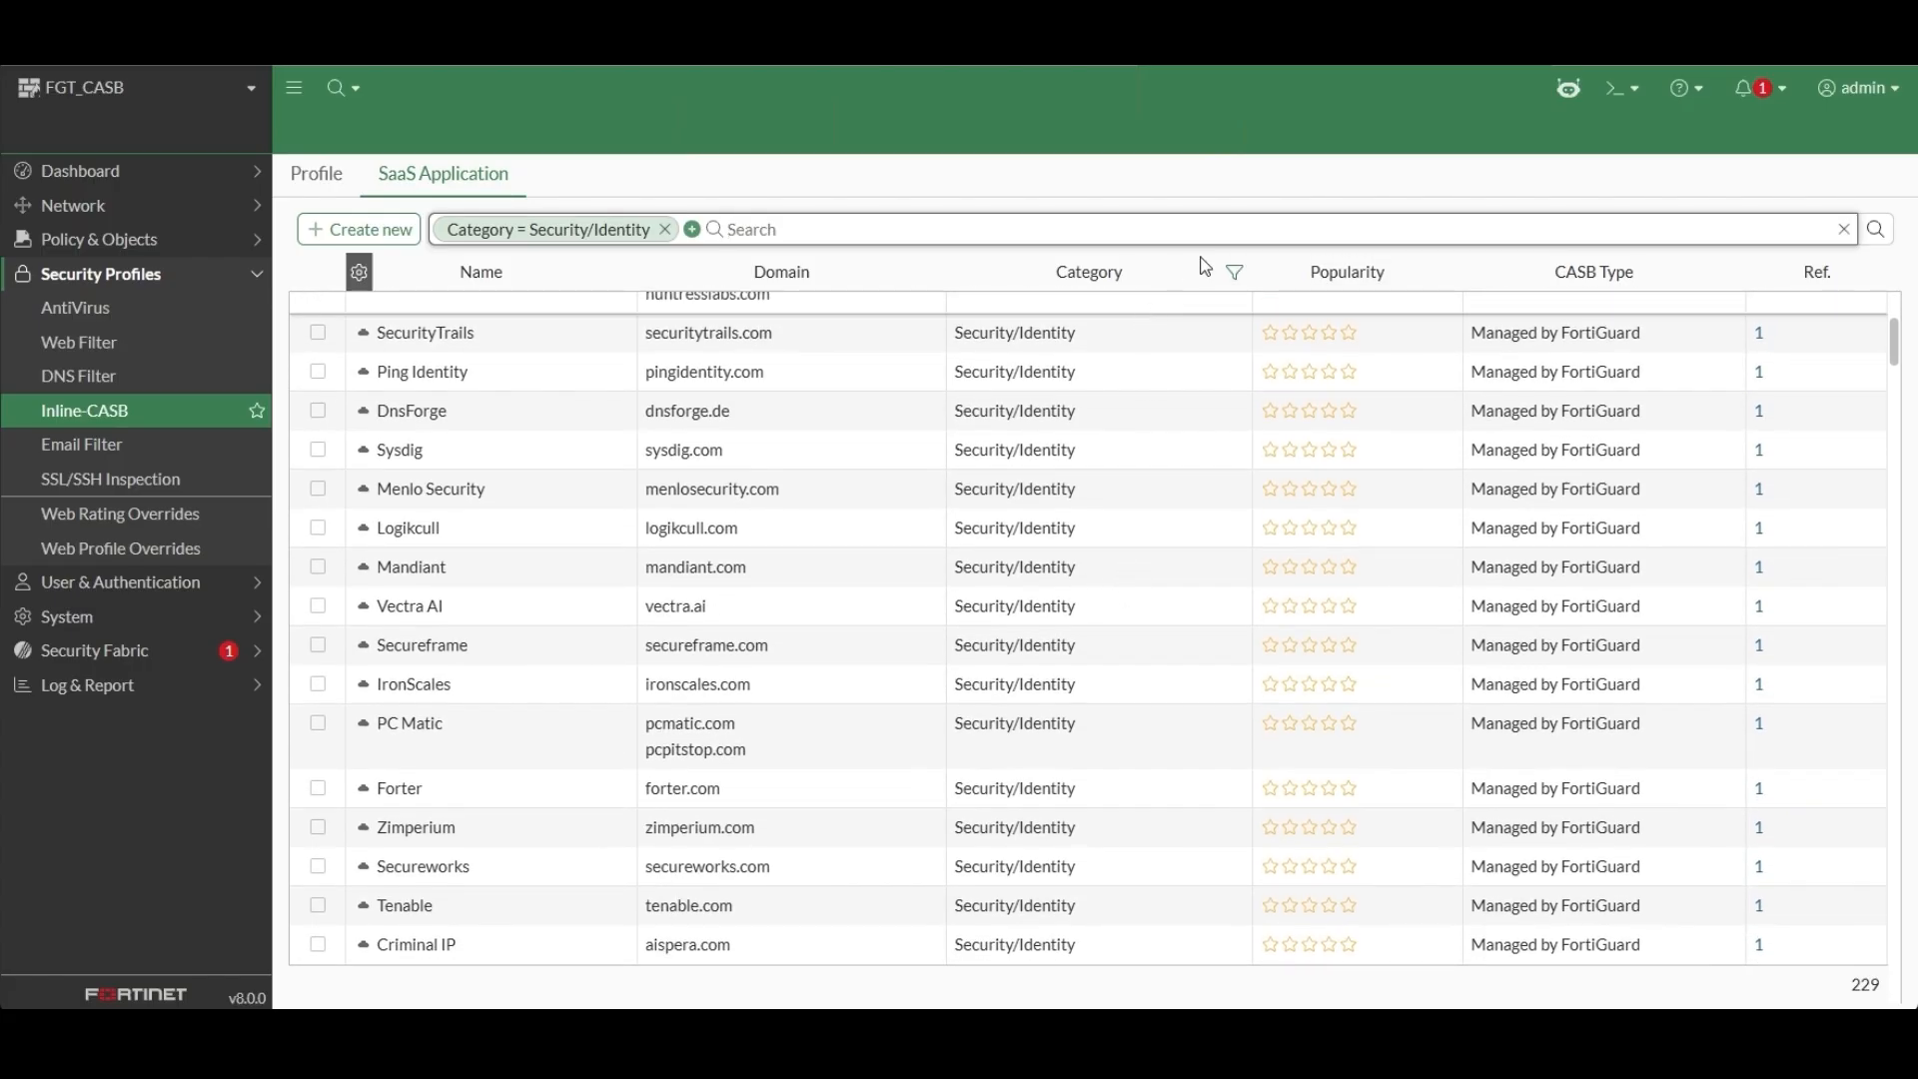
# Add E-commerce to the SaaS application list's category filter and review the matching applications.
pyautogui.click(1234, 272)
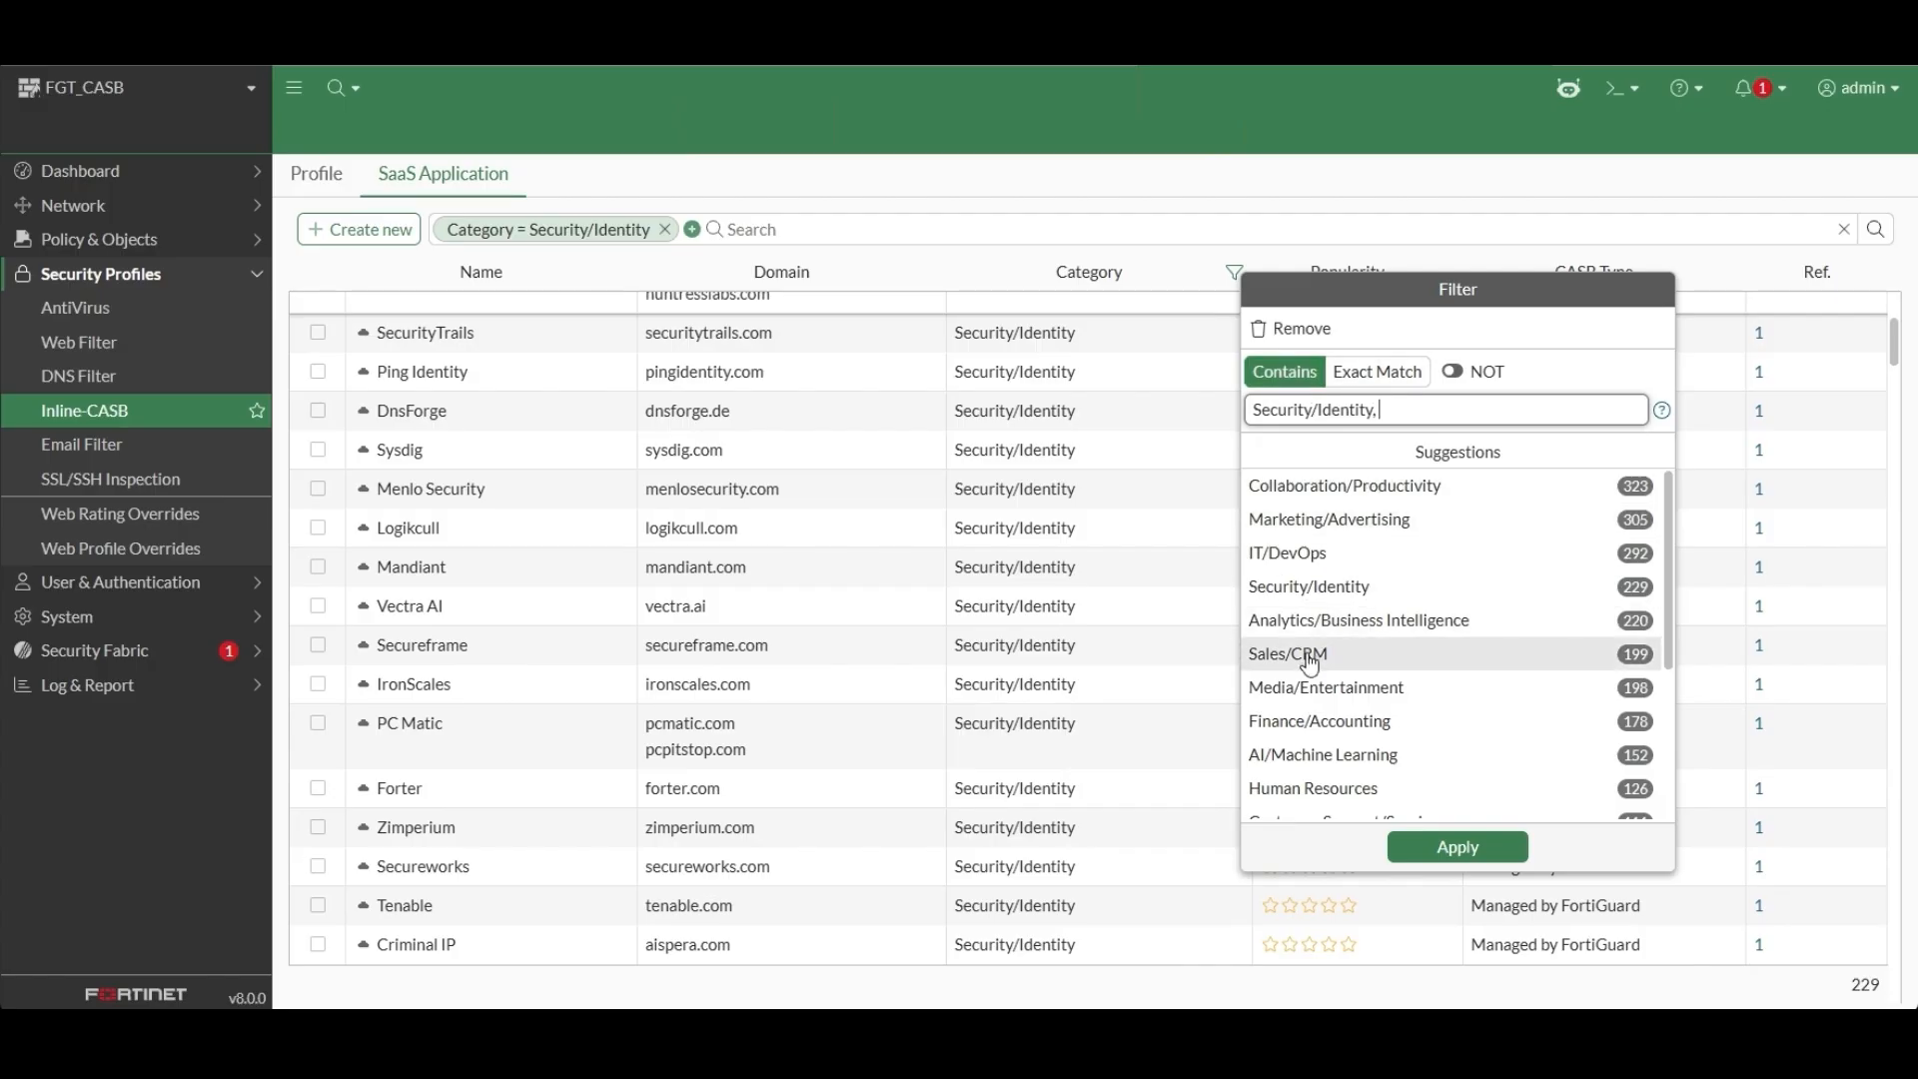
pyautogui.scroll(-3, 1308, 661)
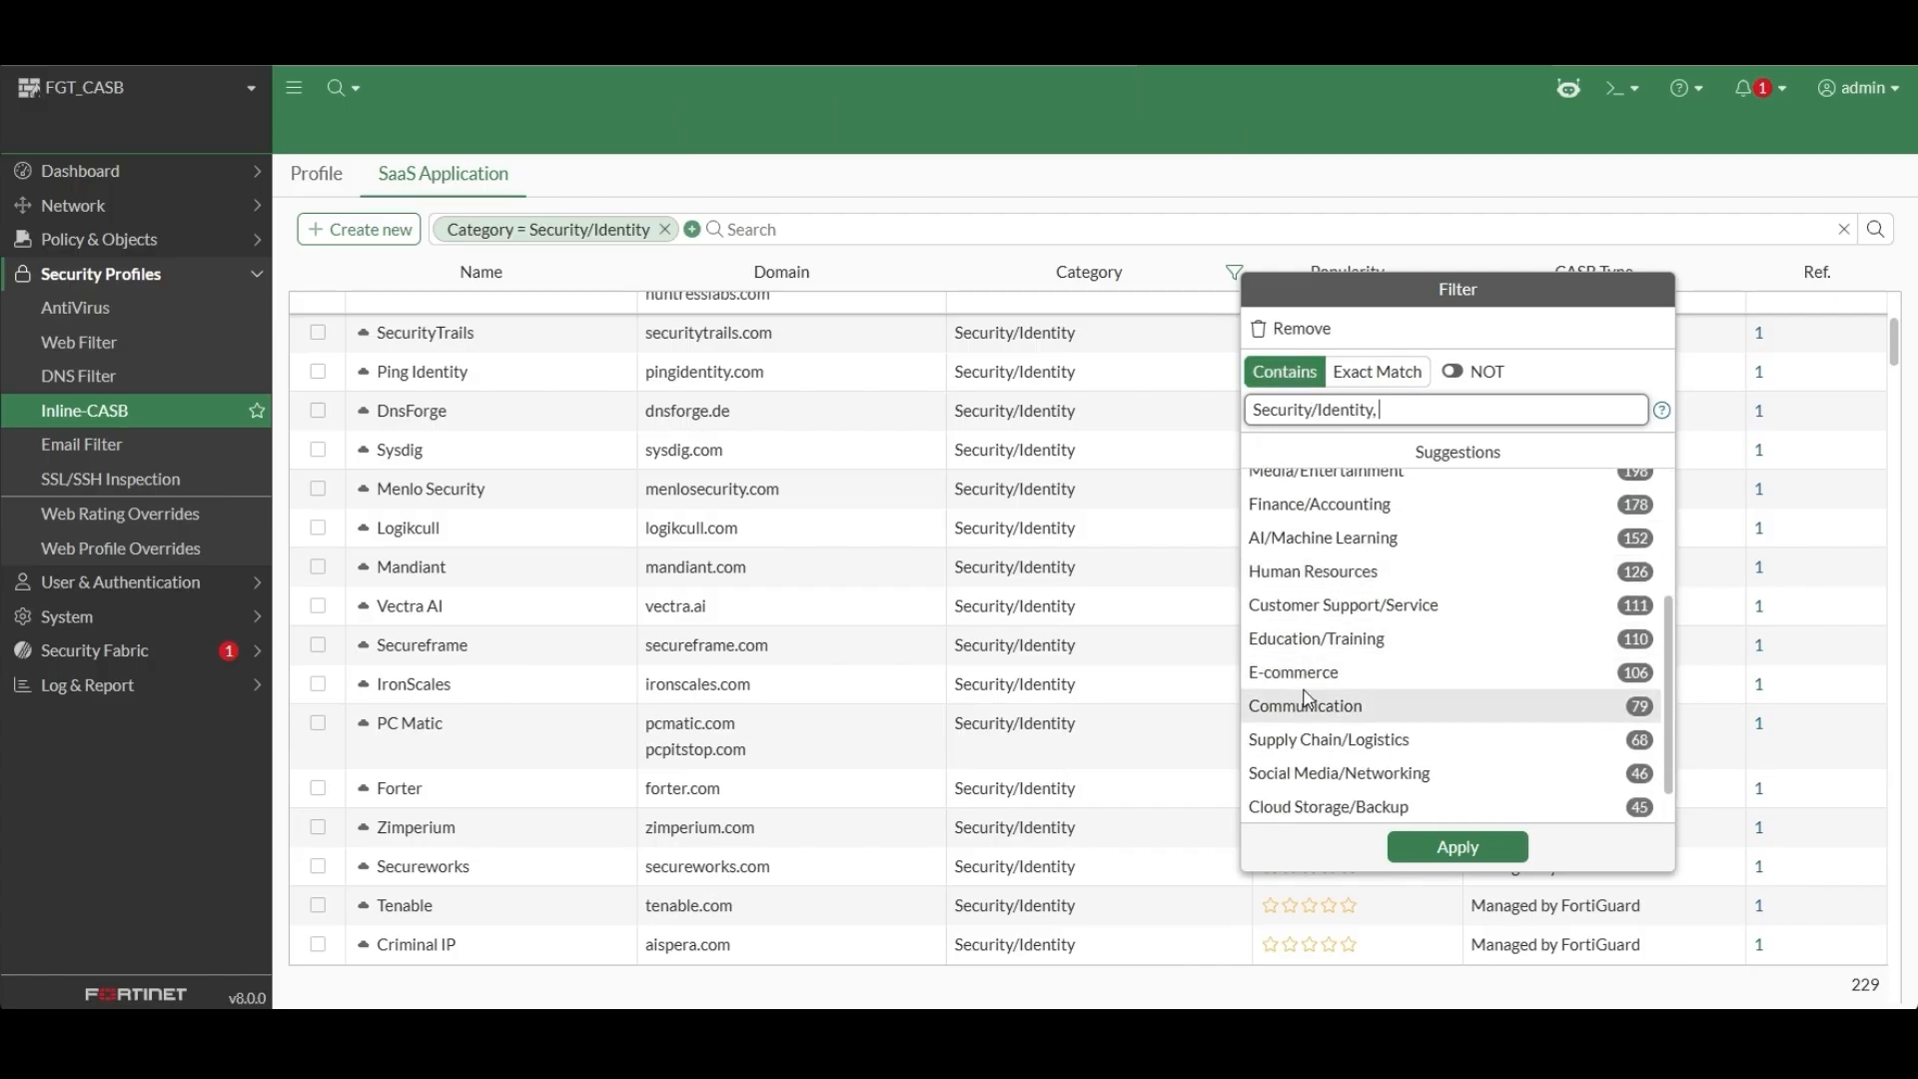
pyautogui.click(1298, 675)
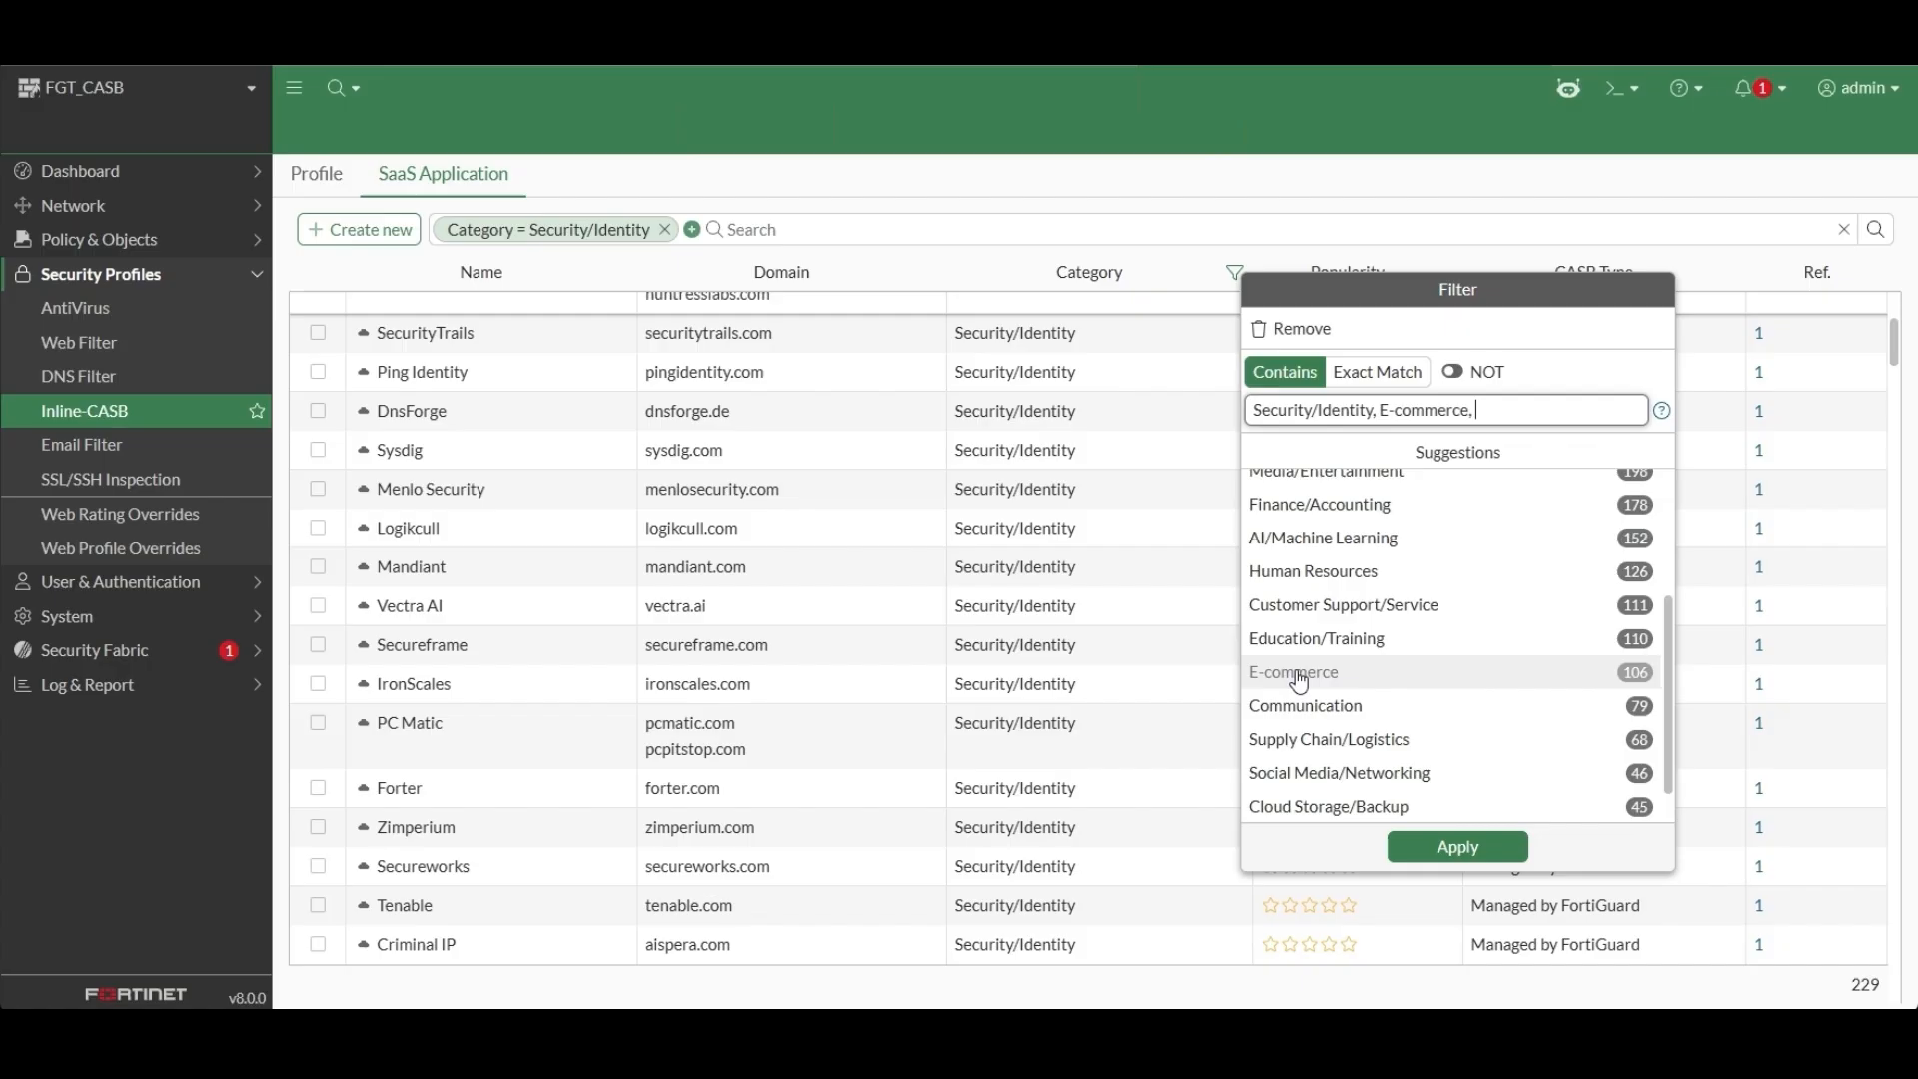
pyautogui.click(1435, 849)
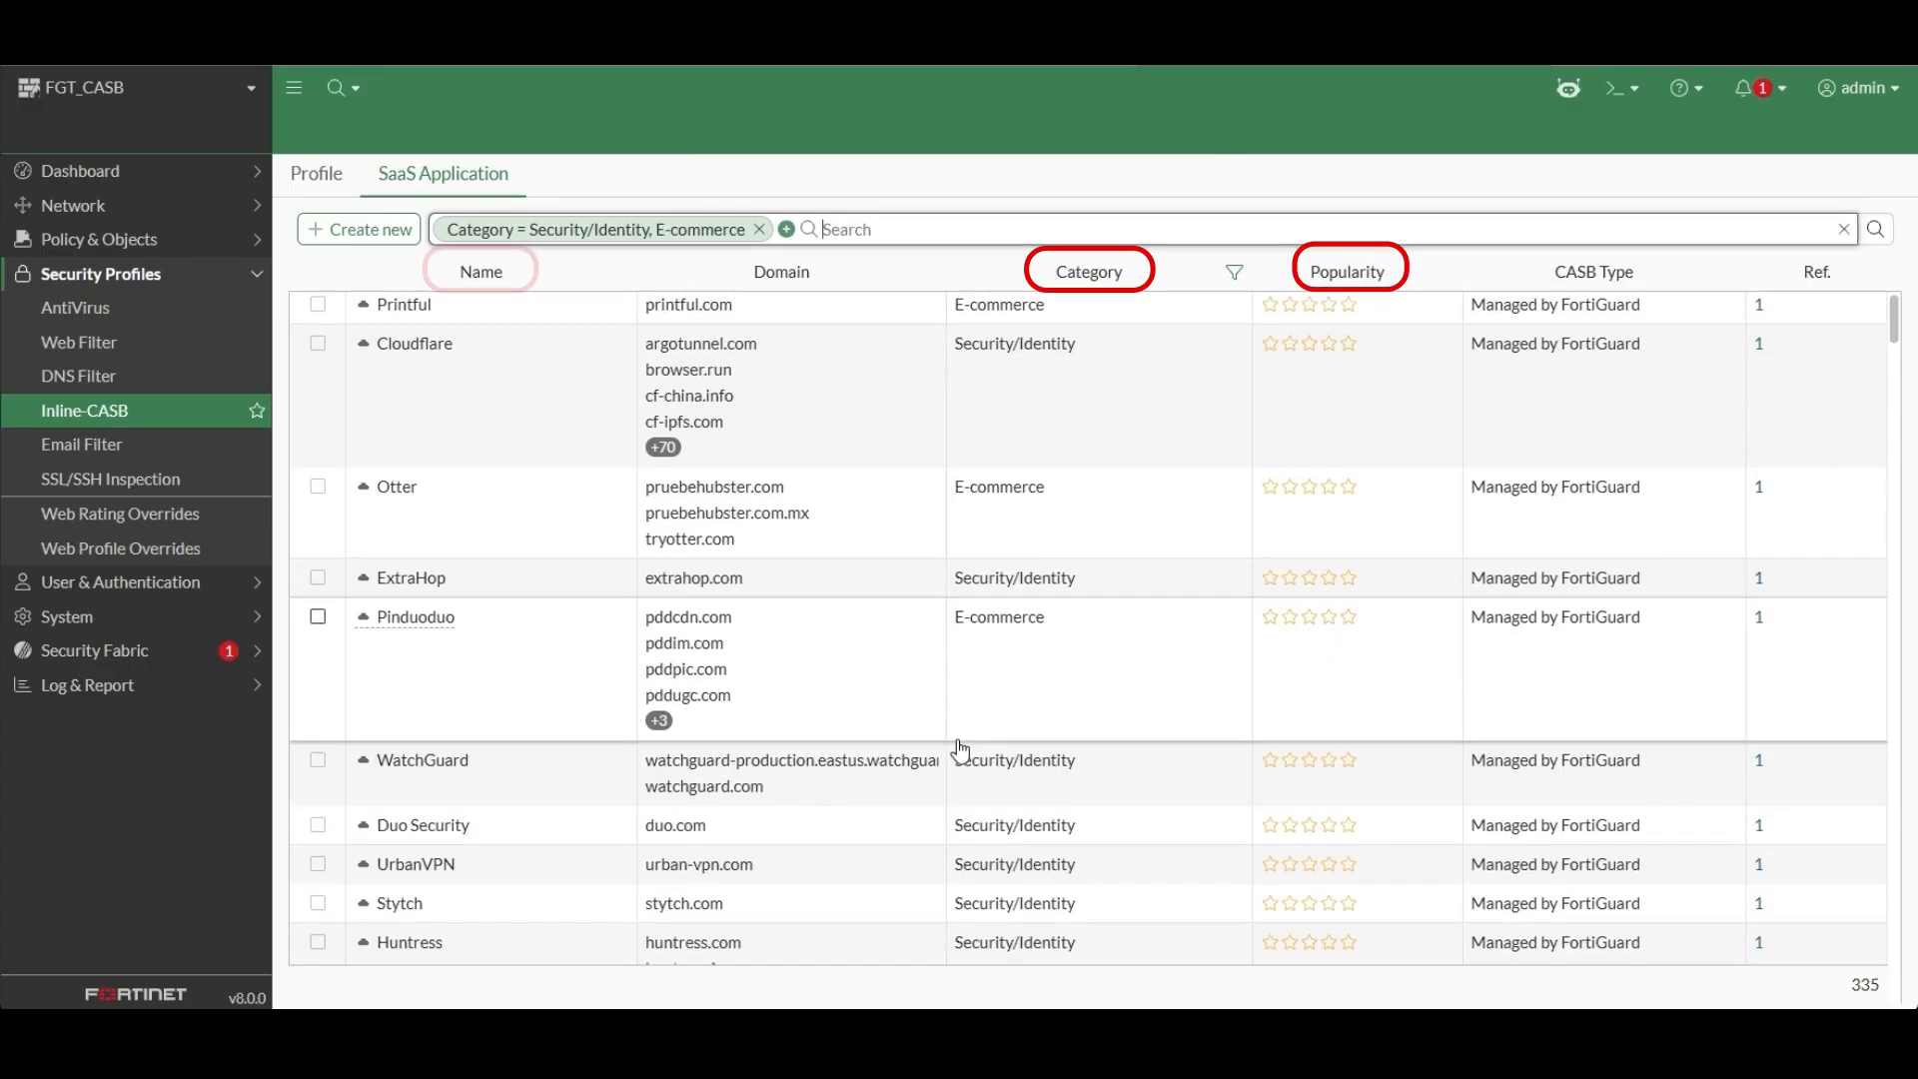
pyautogui.scroll(-3, 961, 744)
pyautogui.scroll(-3, 959, 749)
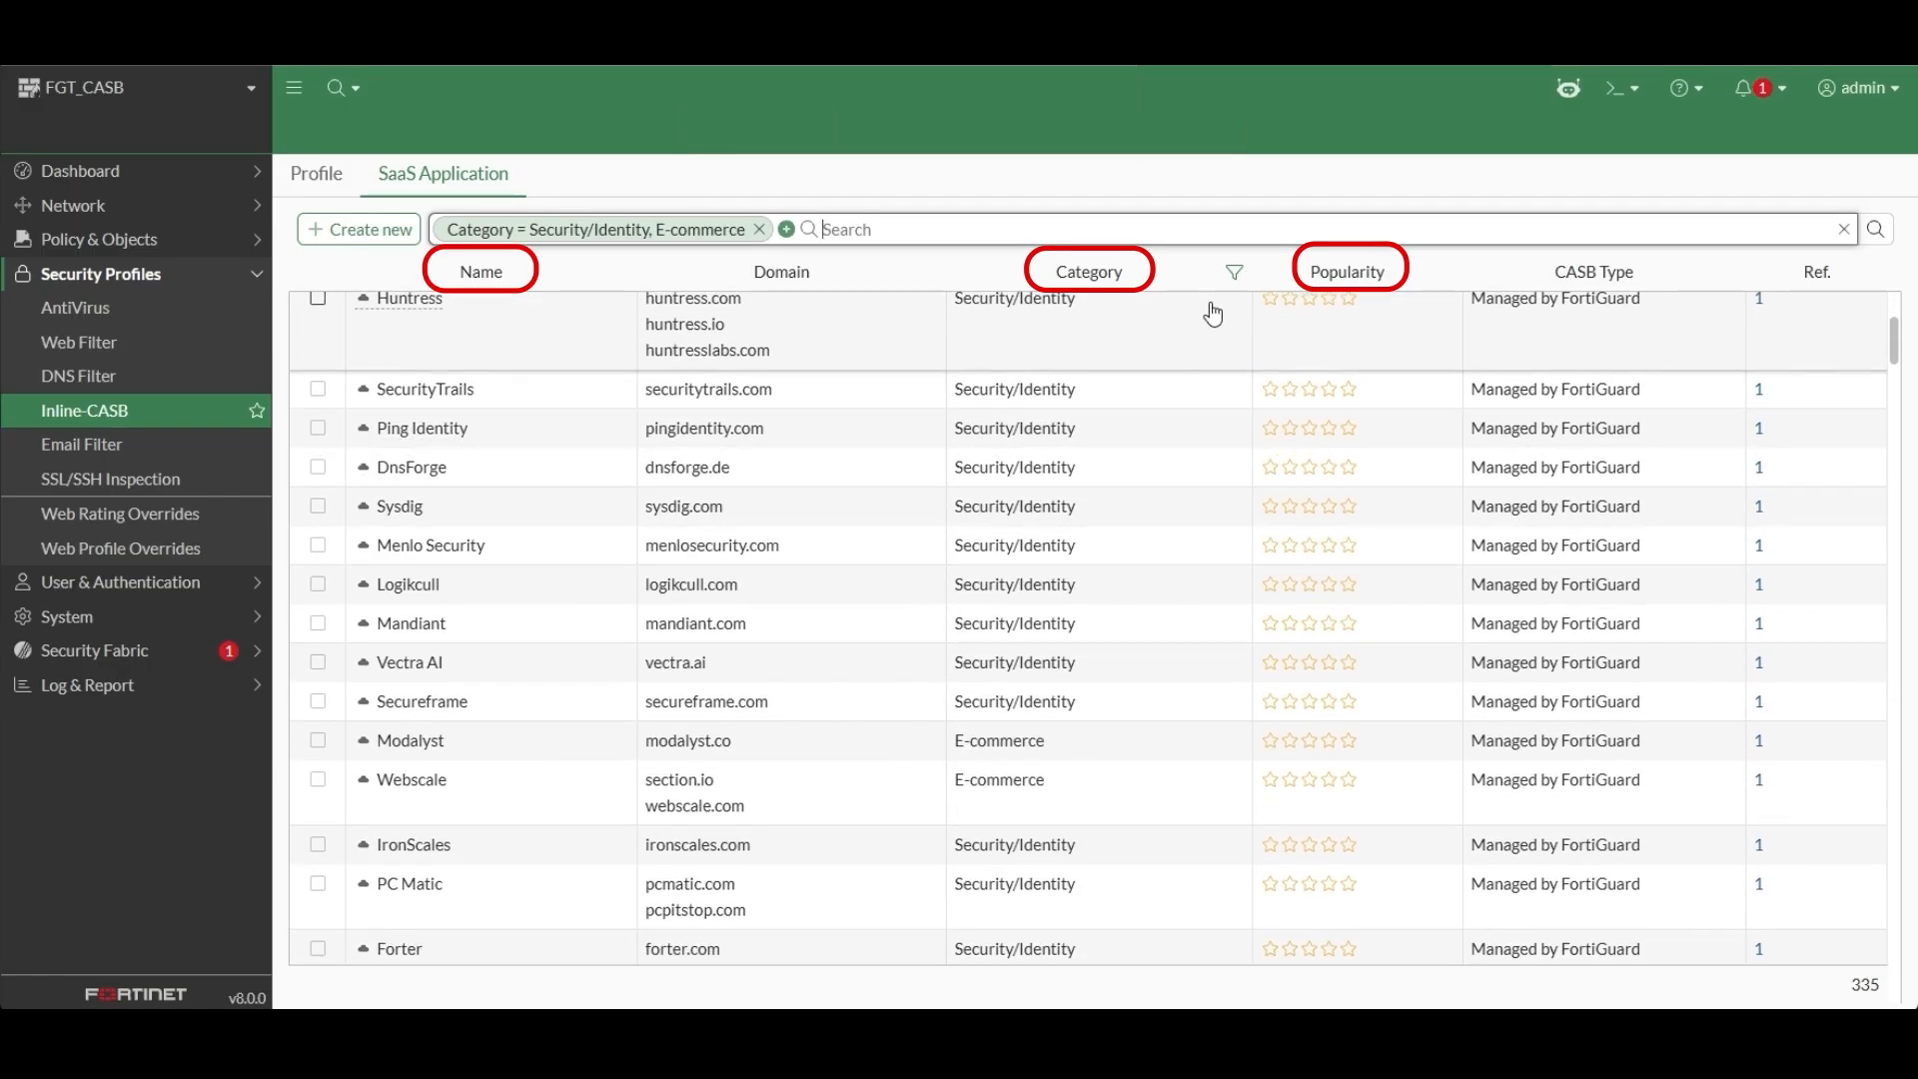
# Add Cloud Storage/Backup to the category filter, review the matching SaaS applications, and clear the filter.
pyautogui.click(1228, 276)
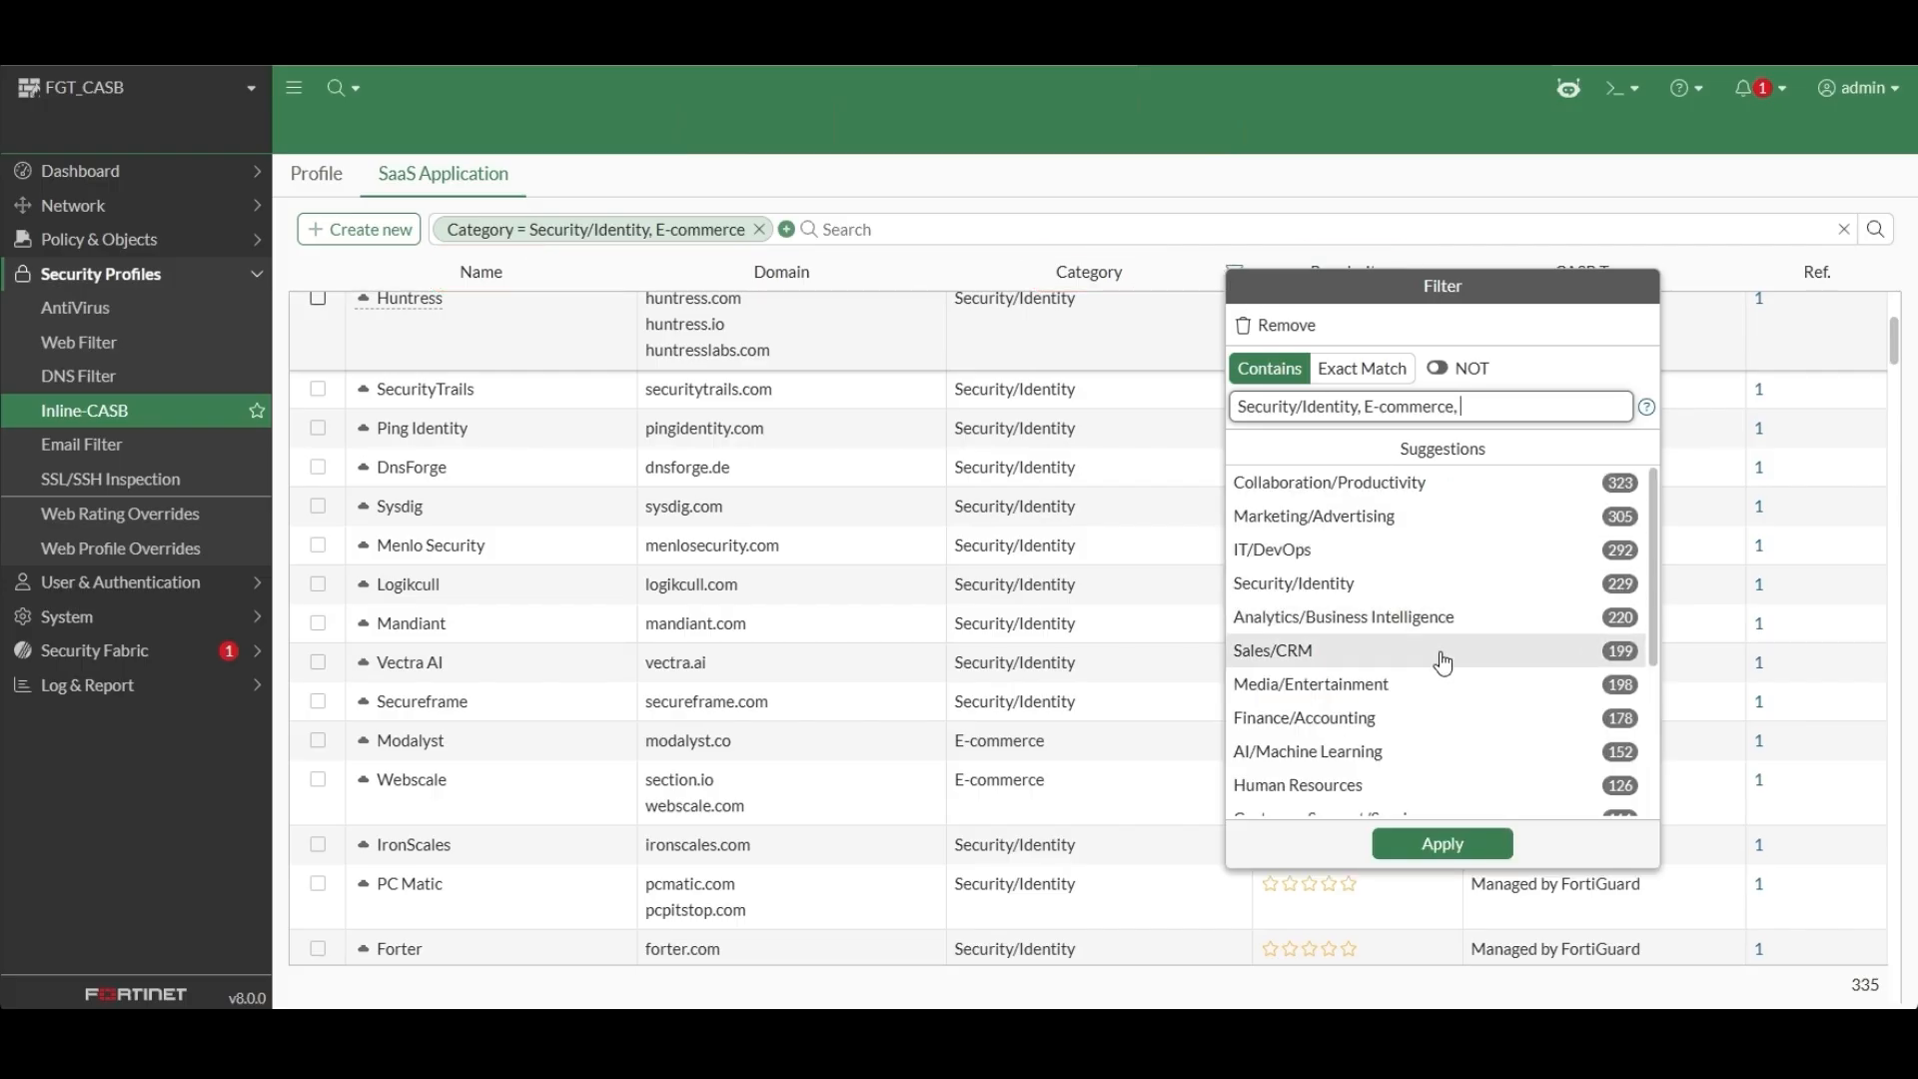
pyautogui.scroll(-3, 1445, 661)
pyautogui.scroll(-1, 1378, 740)
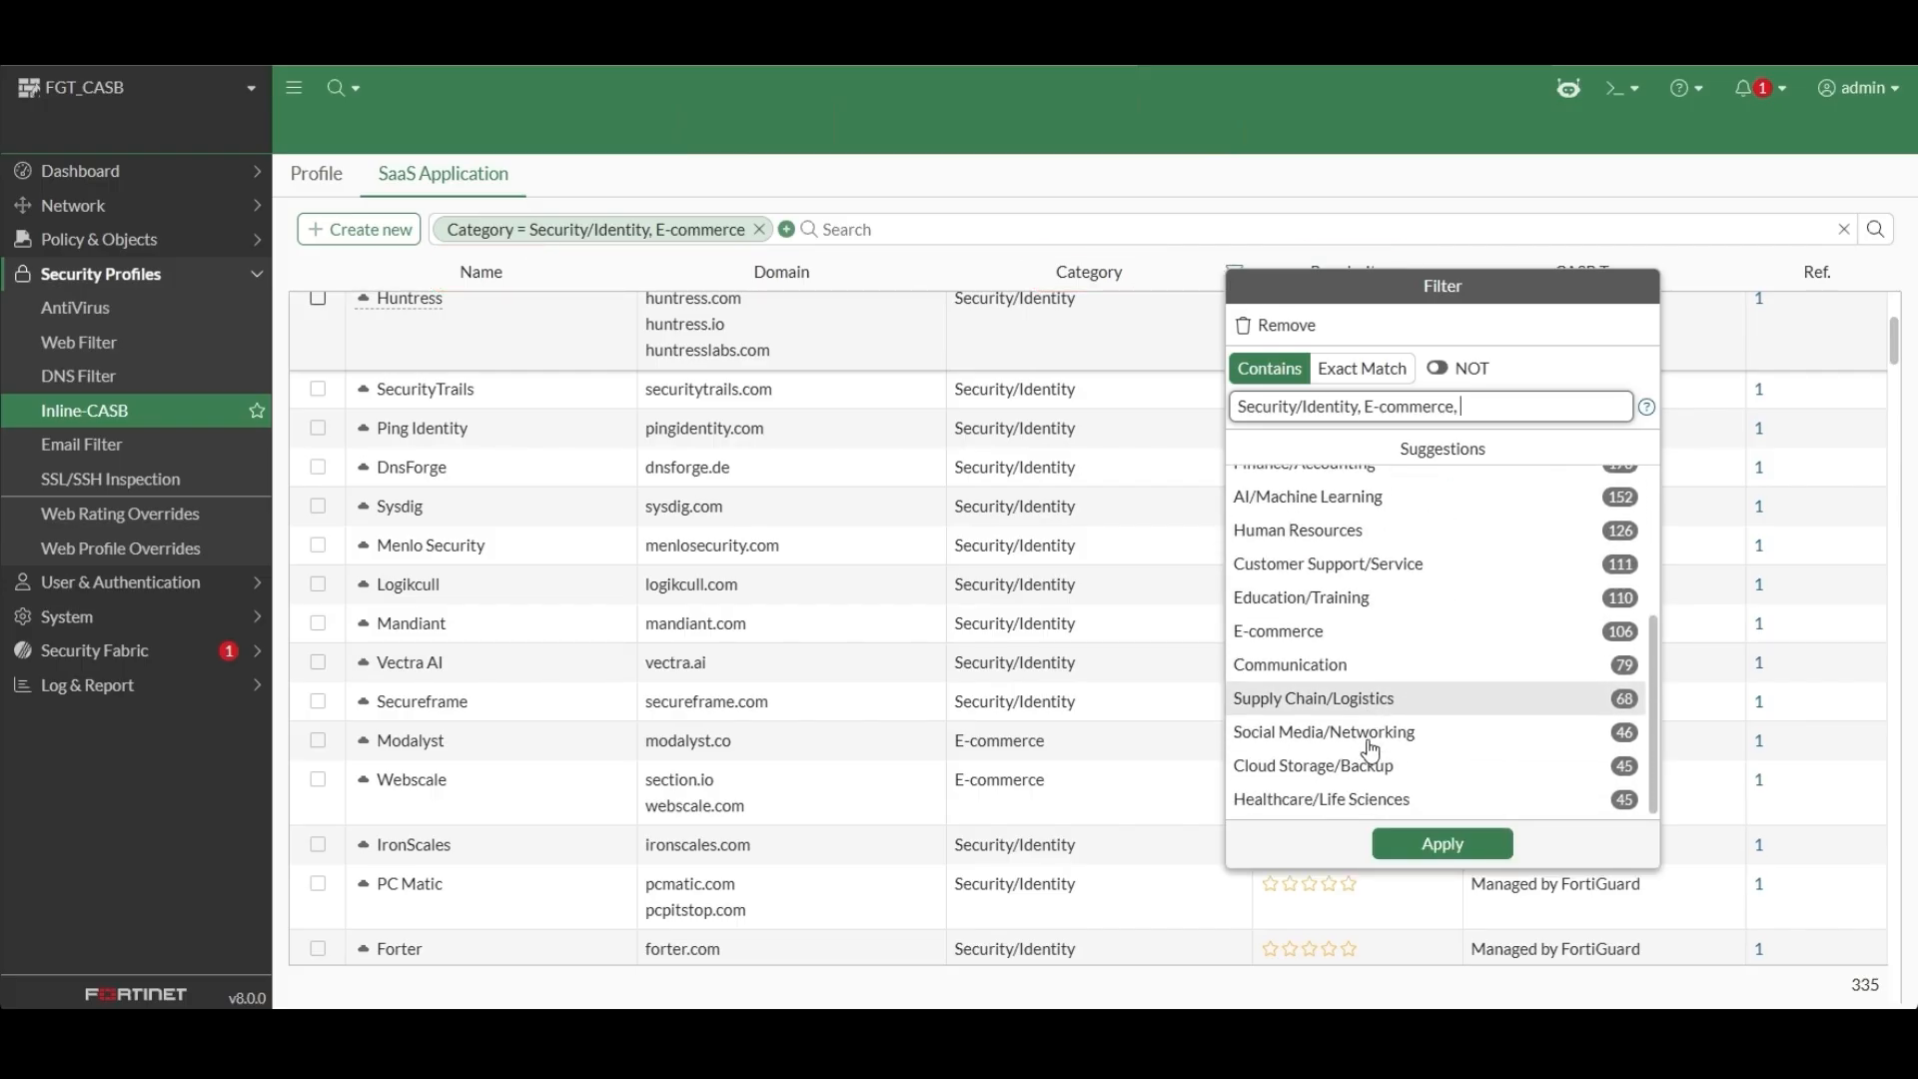
pyautogui.click(1362, 764)
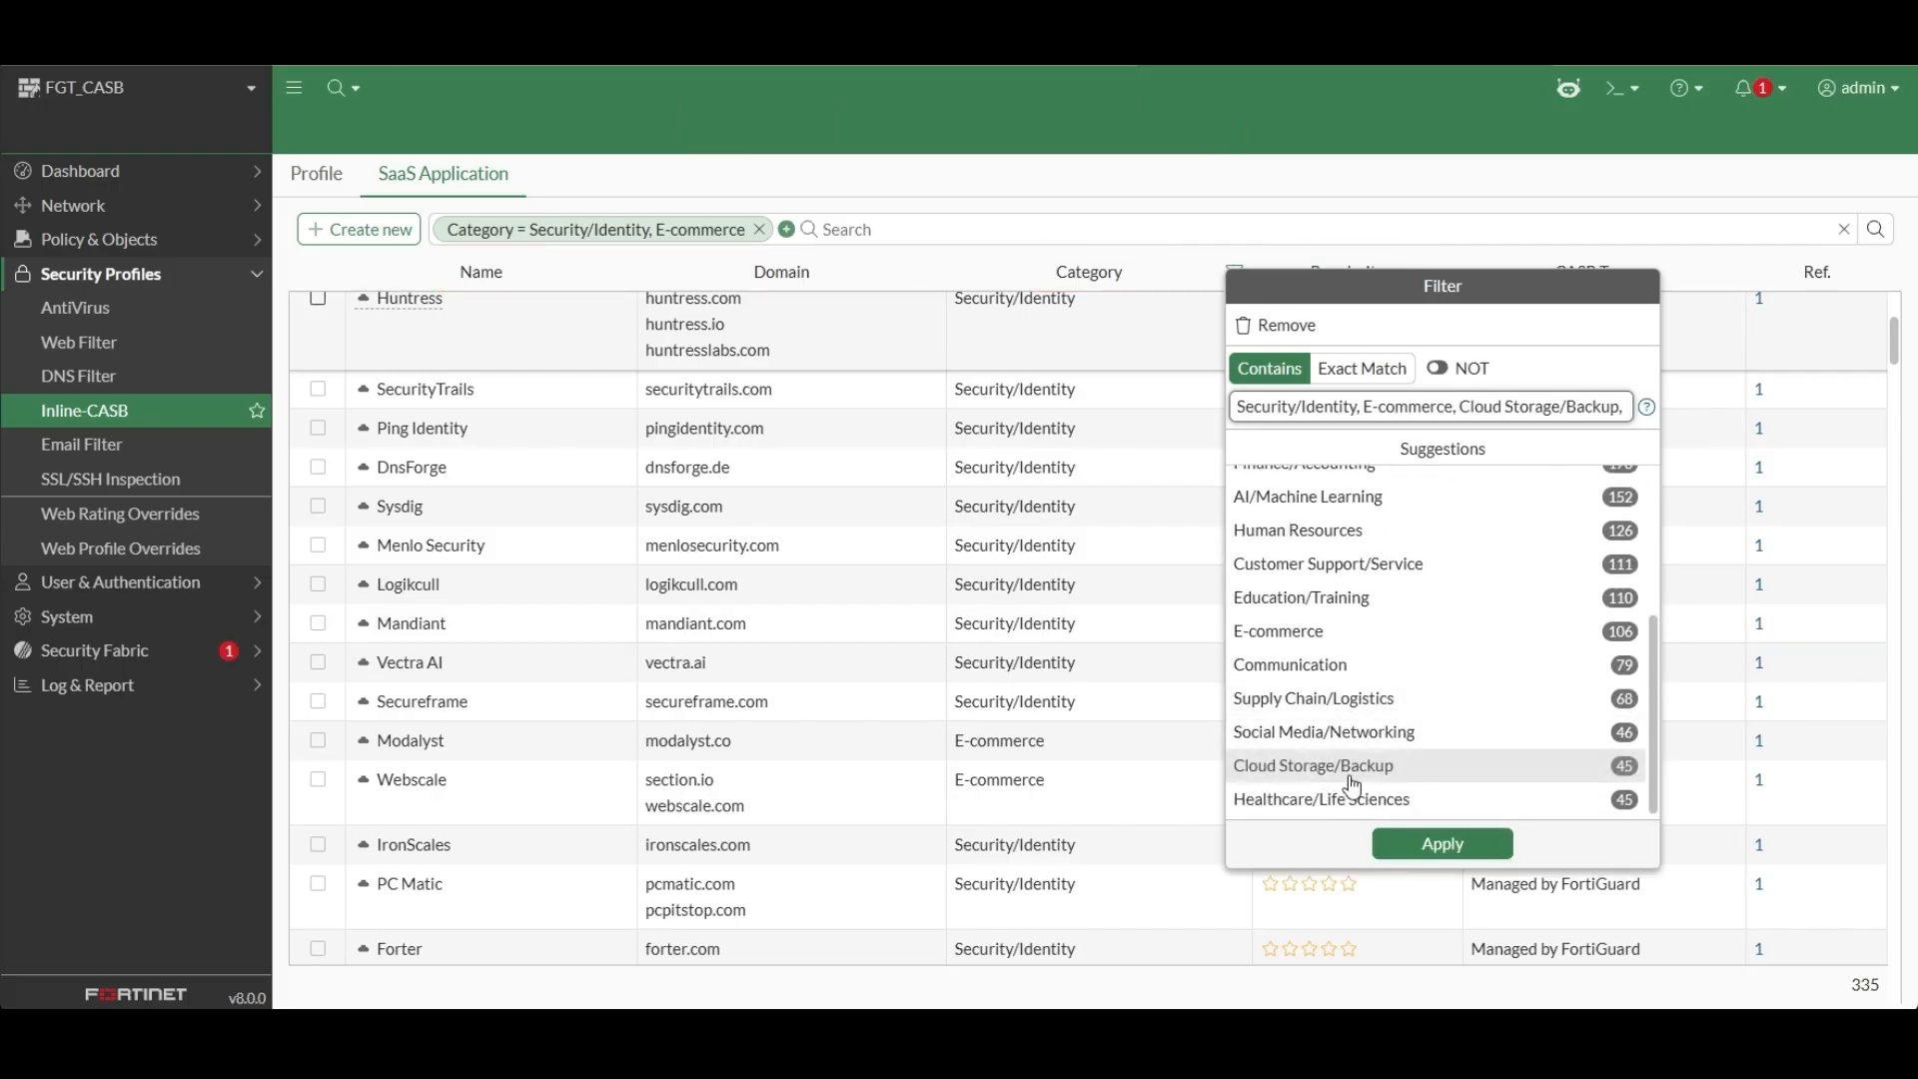
pyautogui.click(1440, 845)
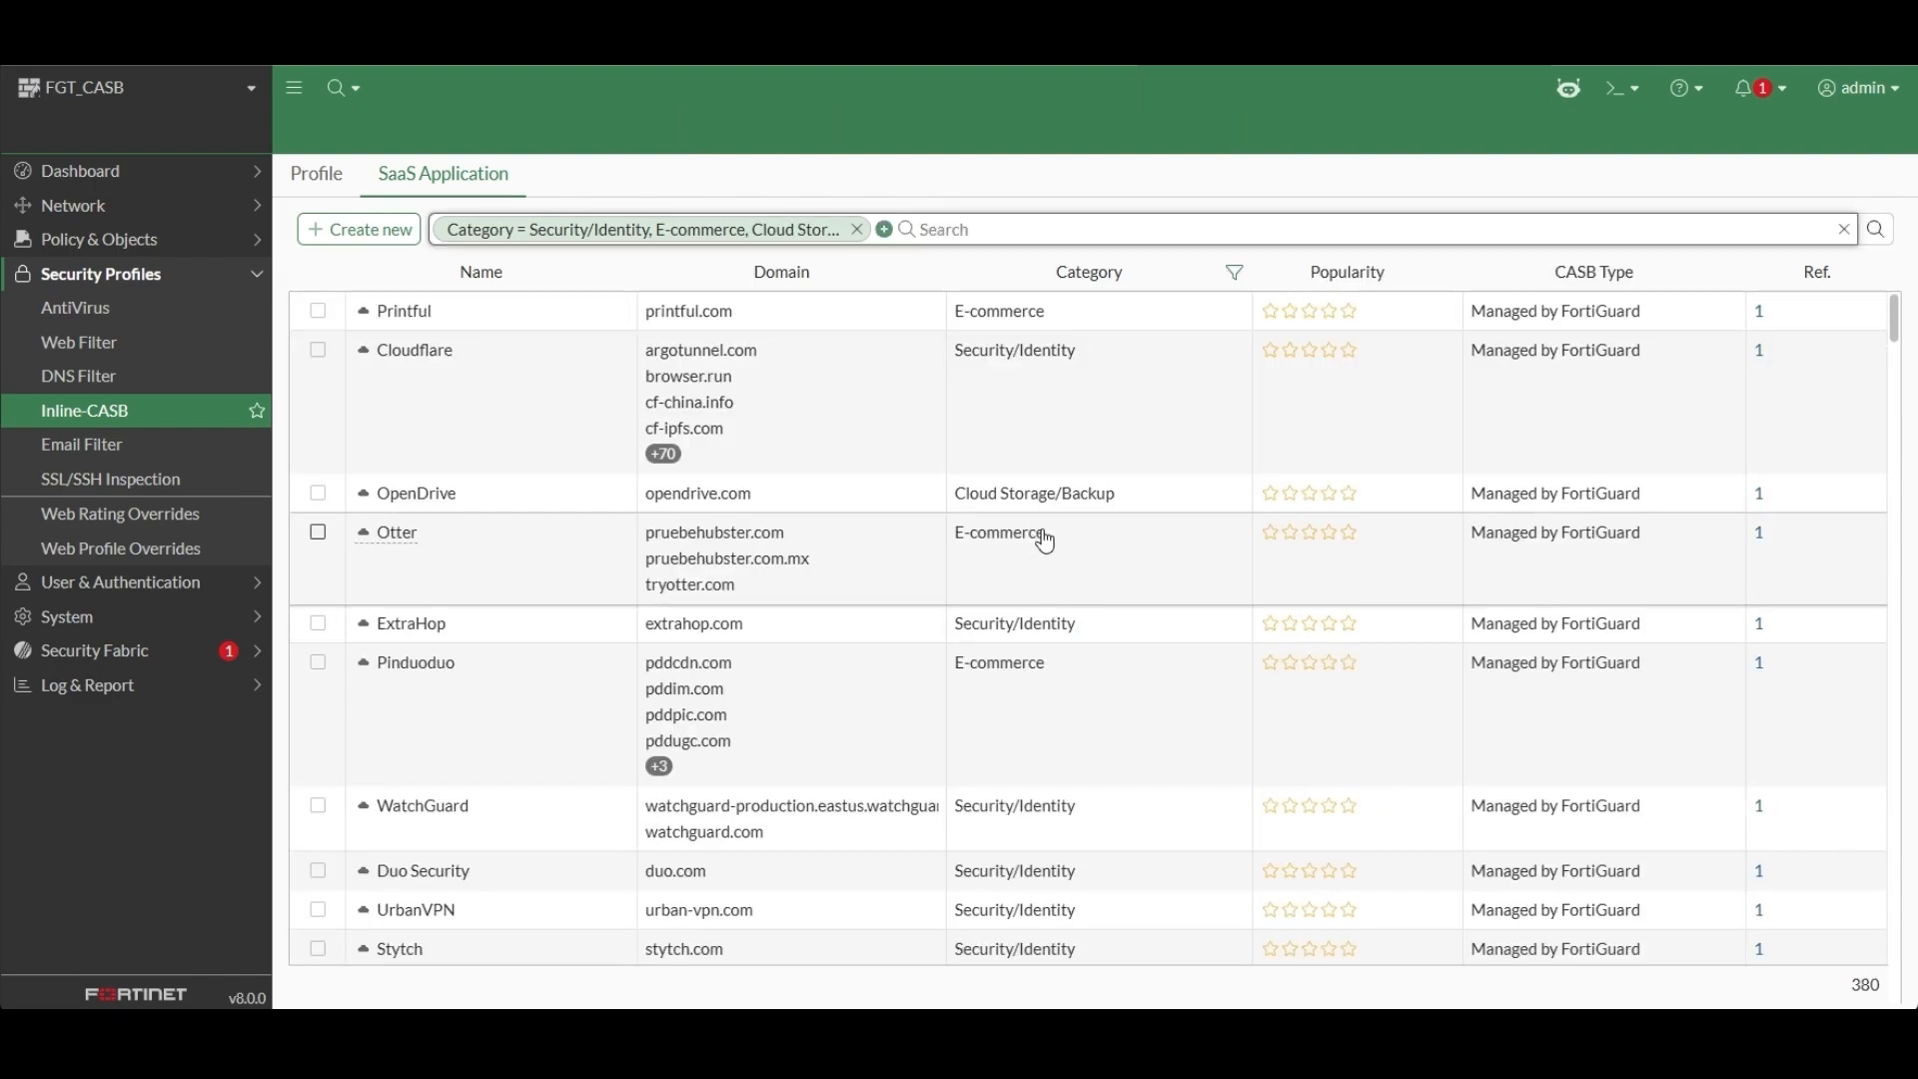
pyautogui.scroll(-5, 1045, 540)
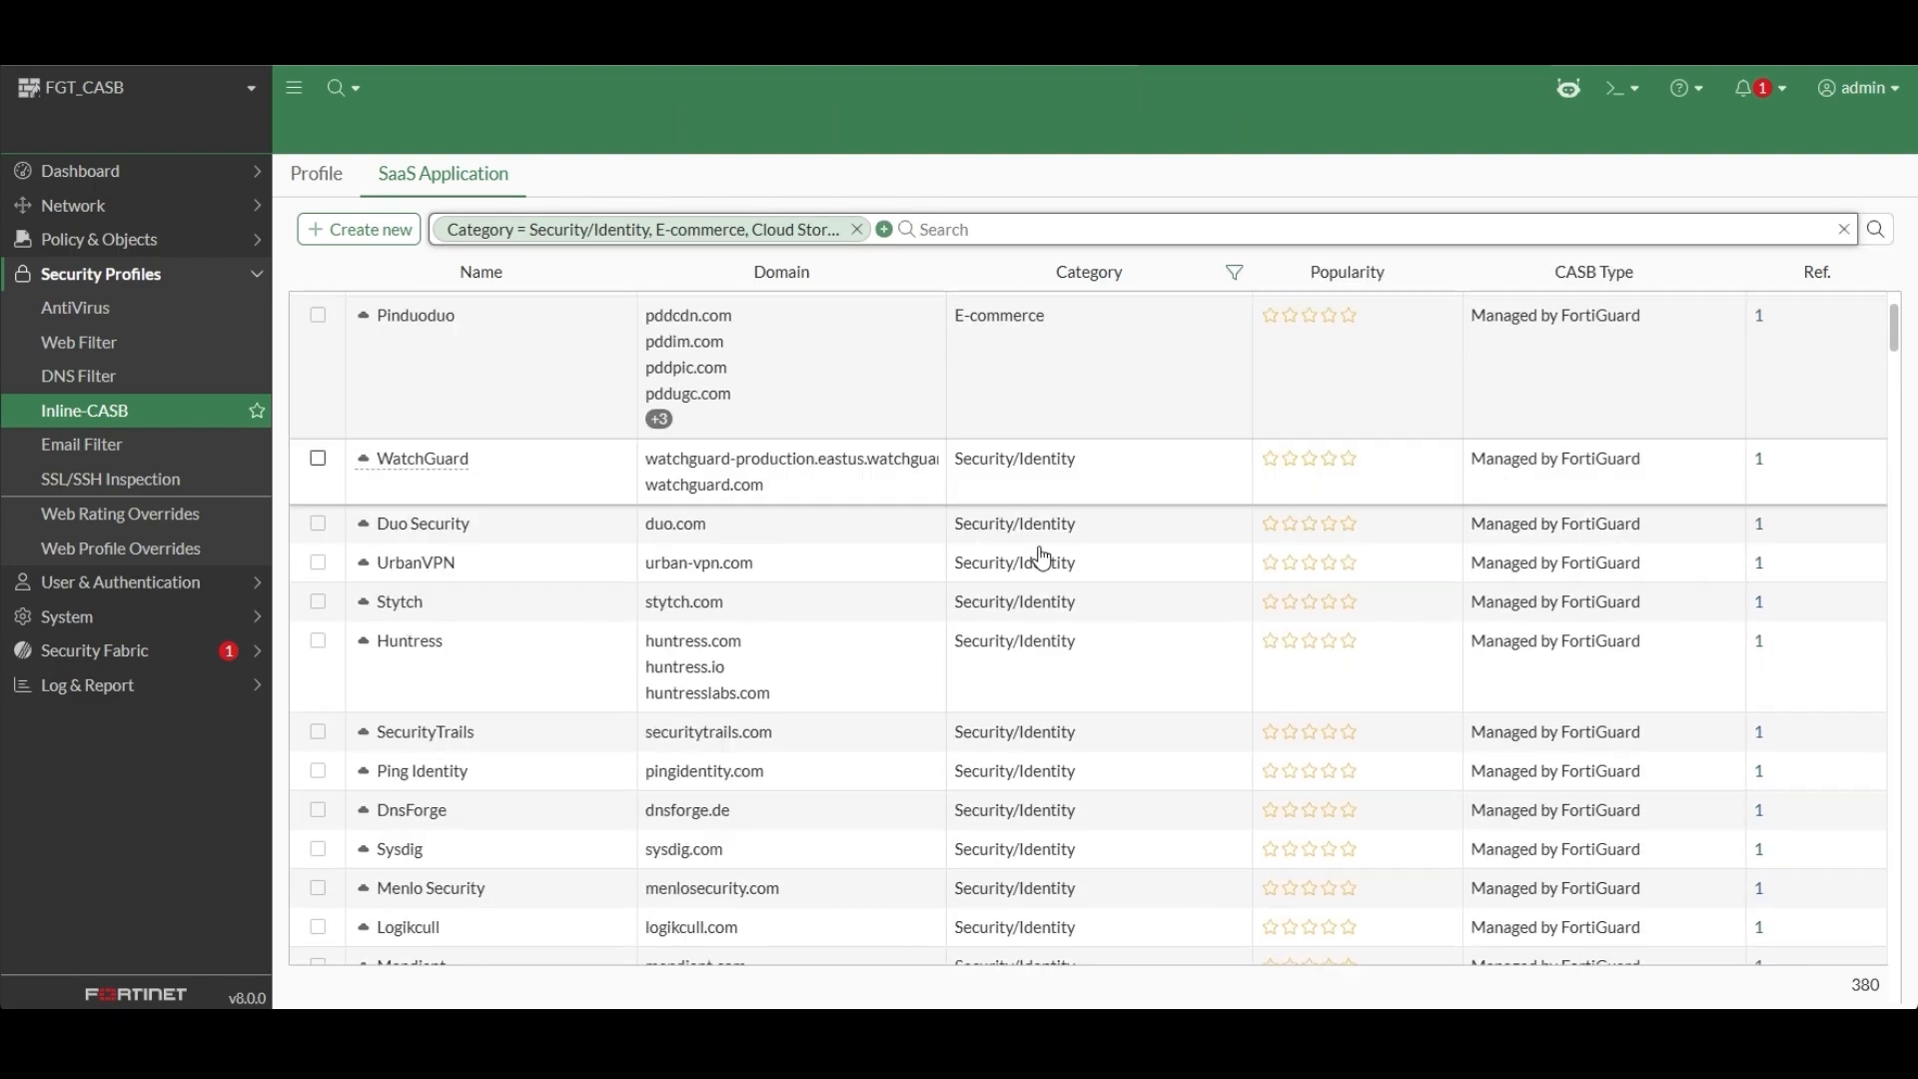
pyautogui.scroll(-5, 1042, 557)
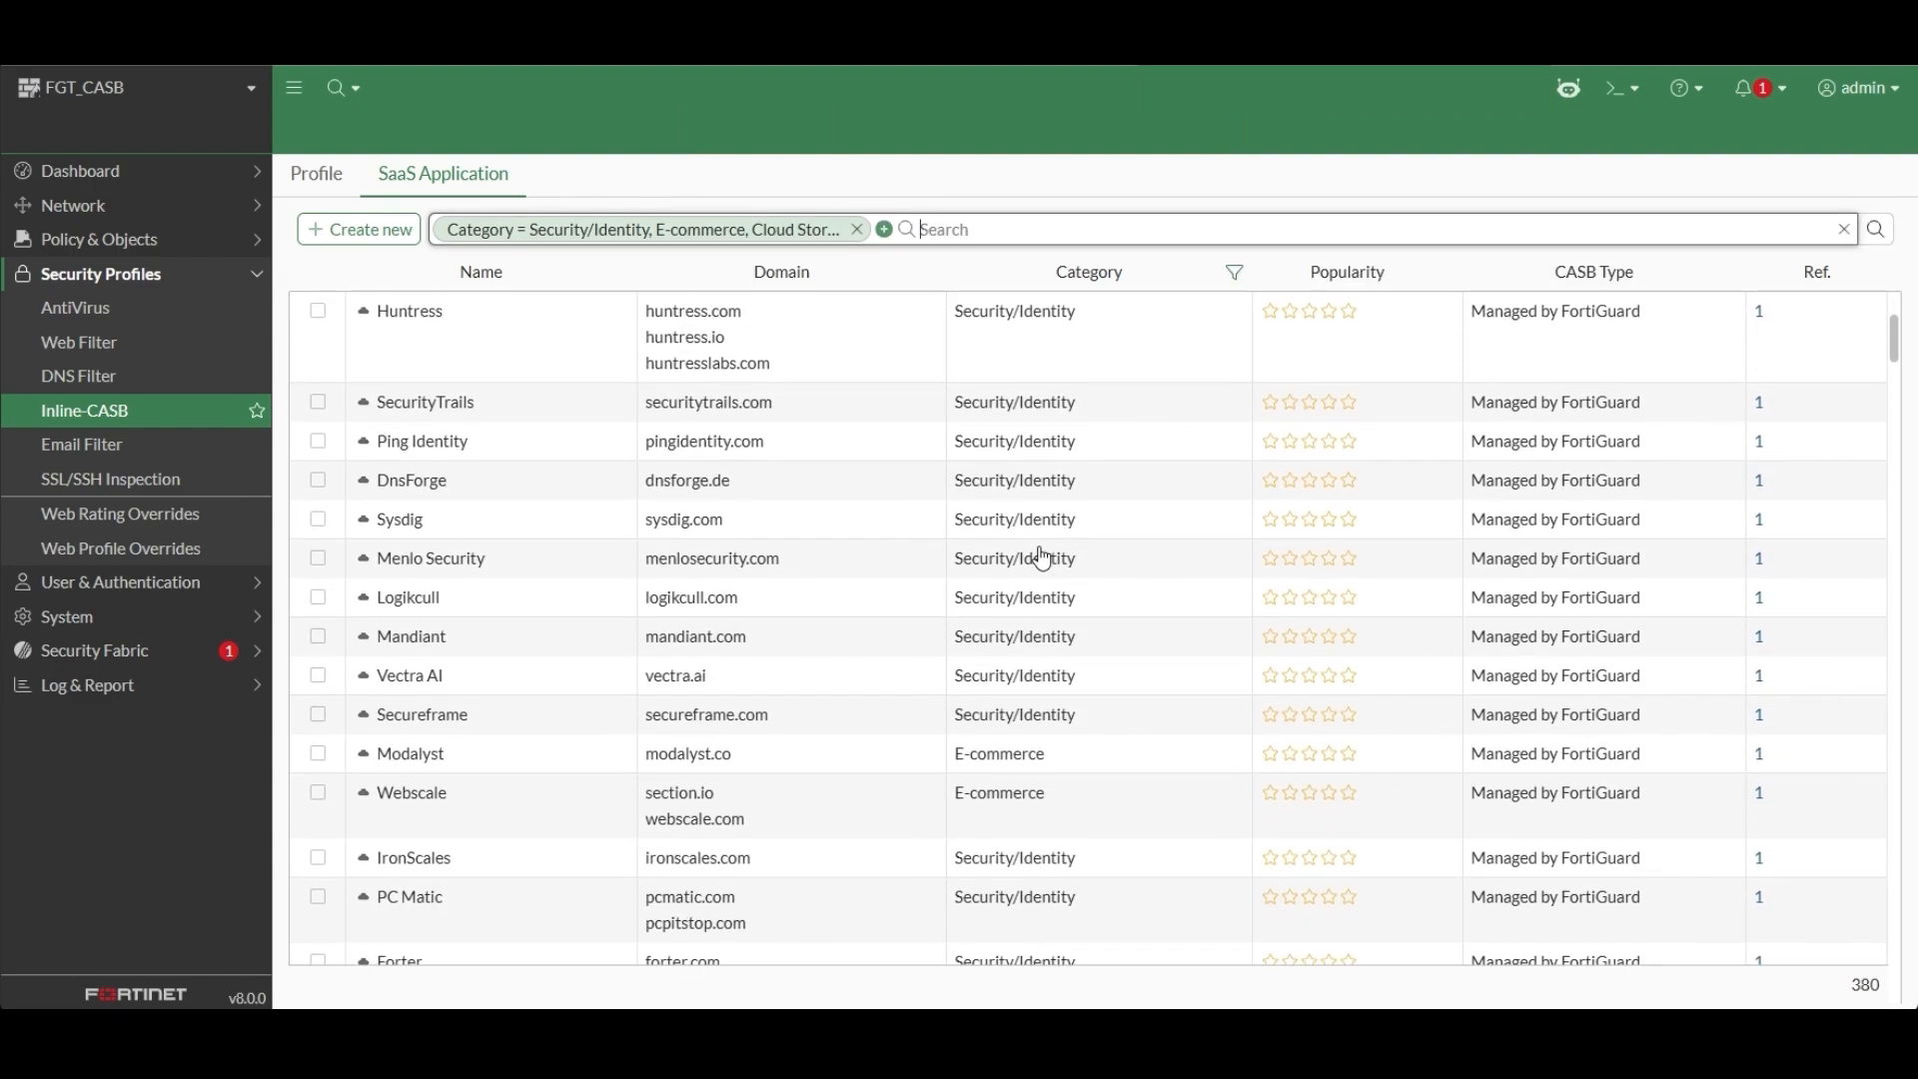
pyautogui.scroll(-3, 1039, 554)
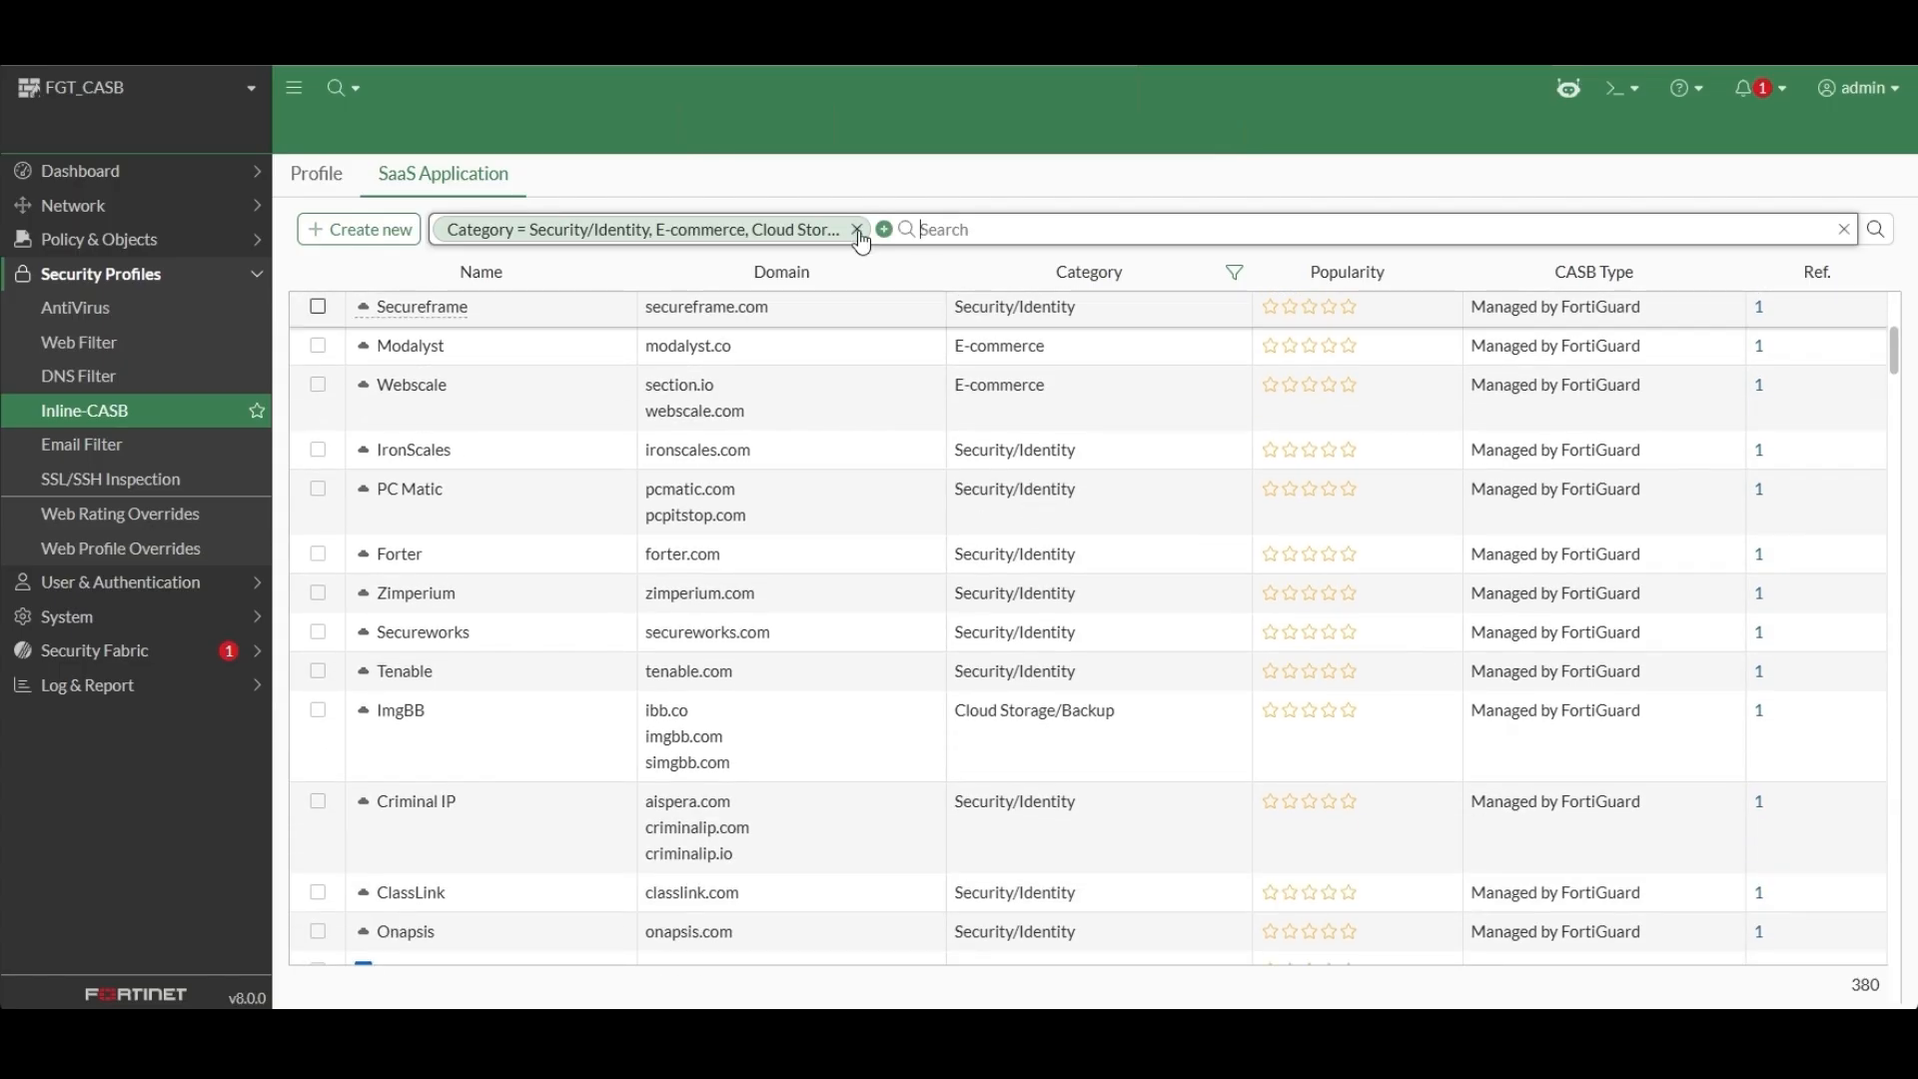
pyautogui.click(856, 230)
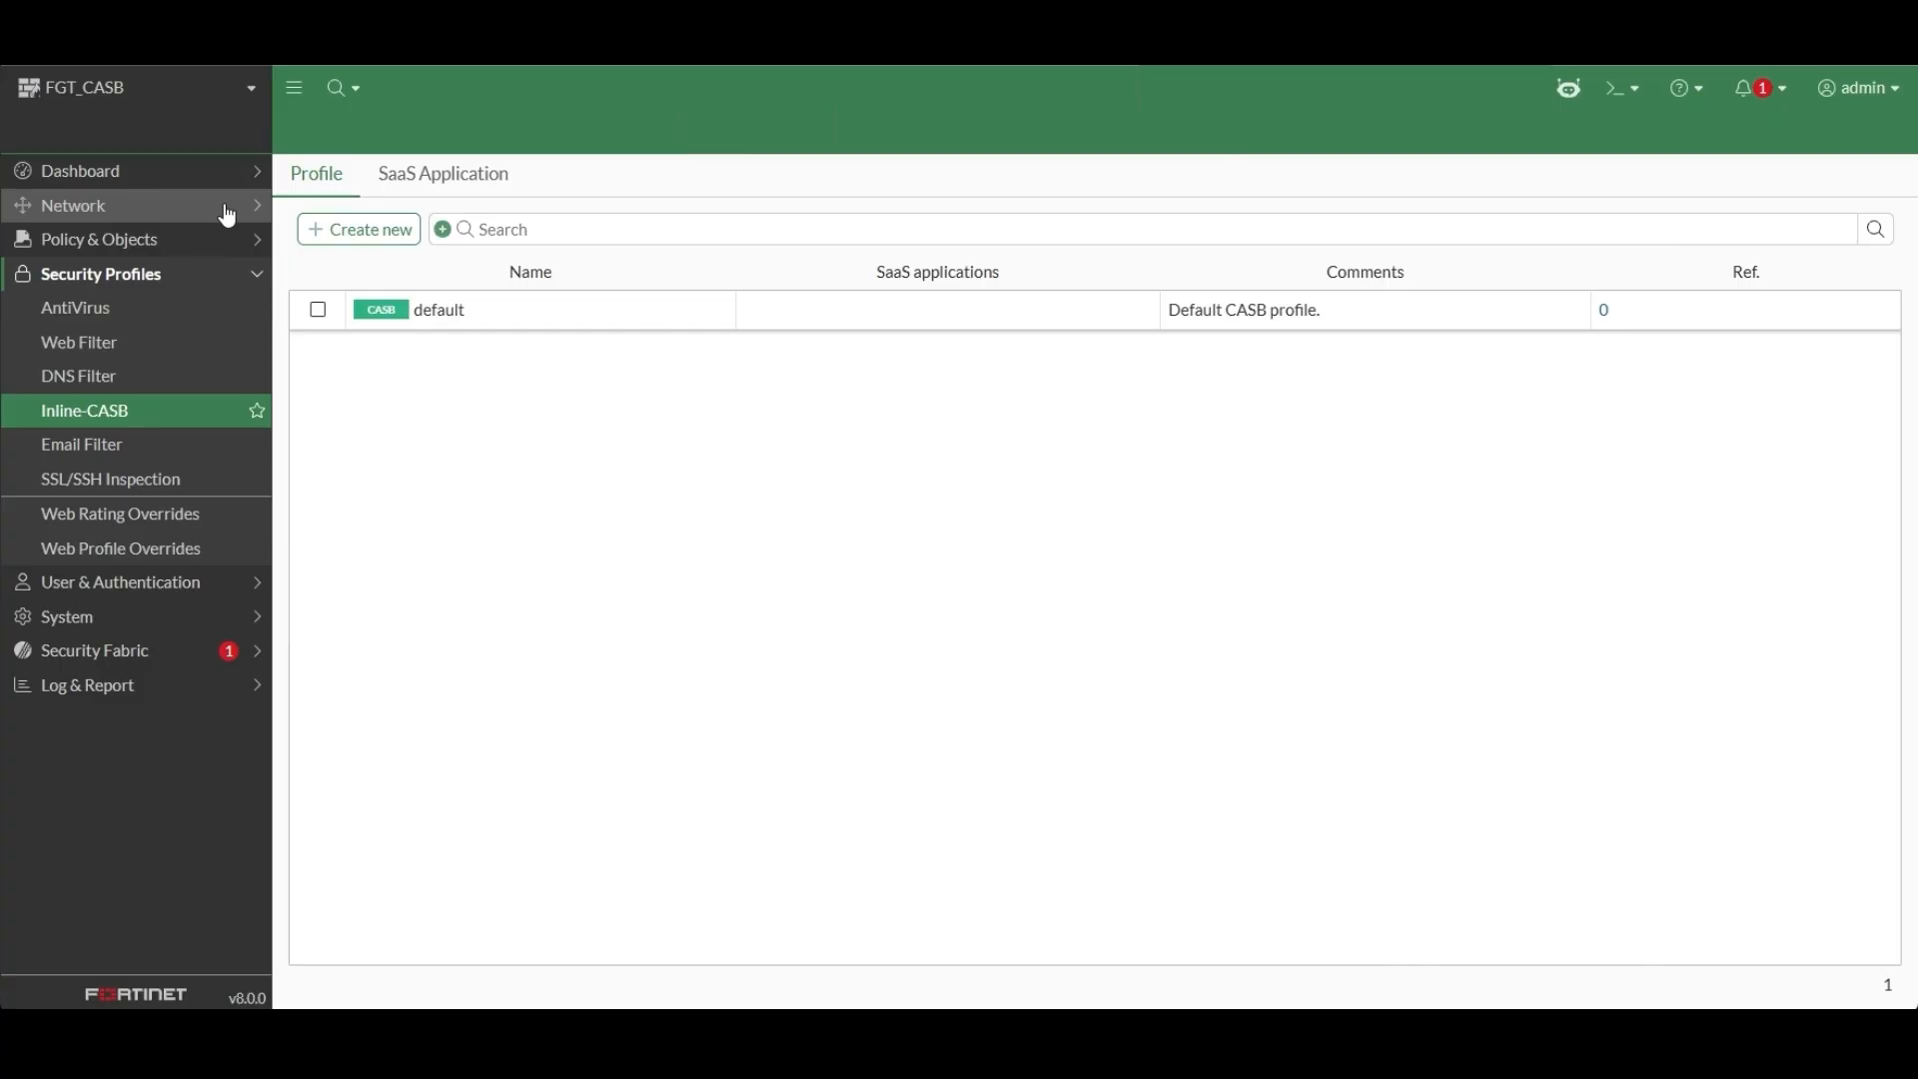
# Create a new CASB profile named "casb" and start adding a SaaS application rule to it.
pyautogui.click(359, 229)
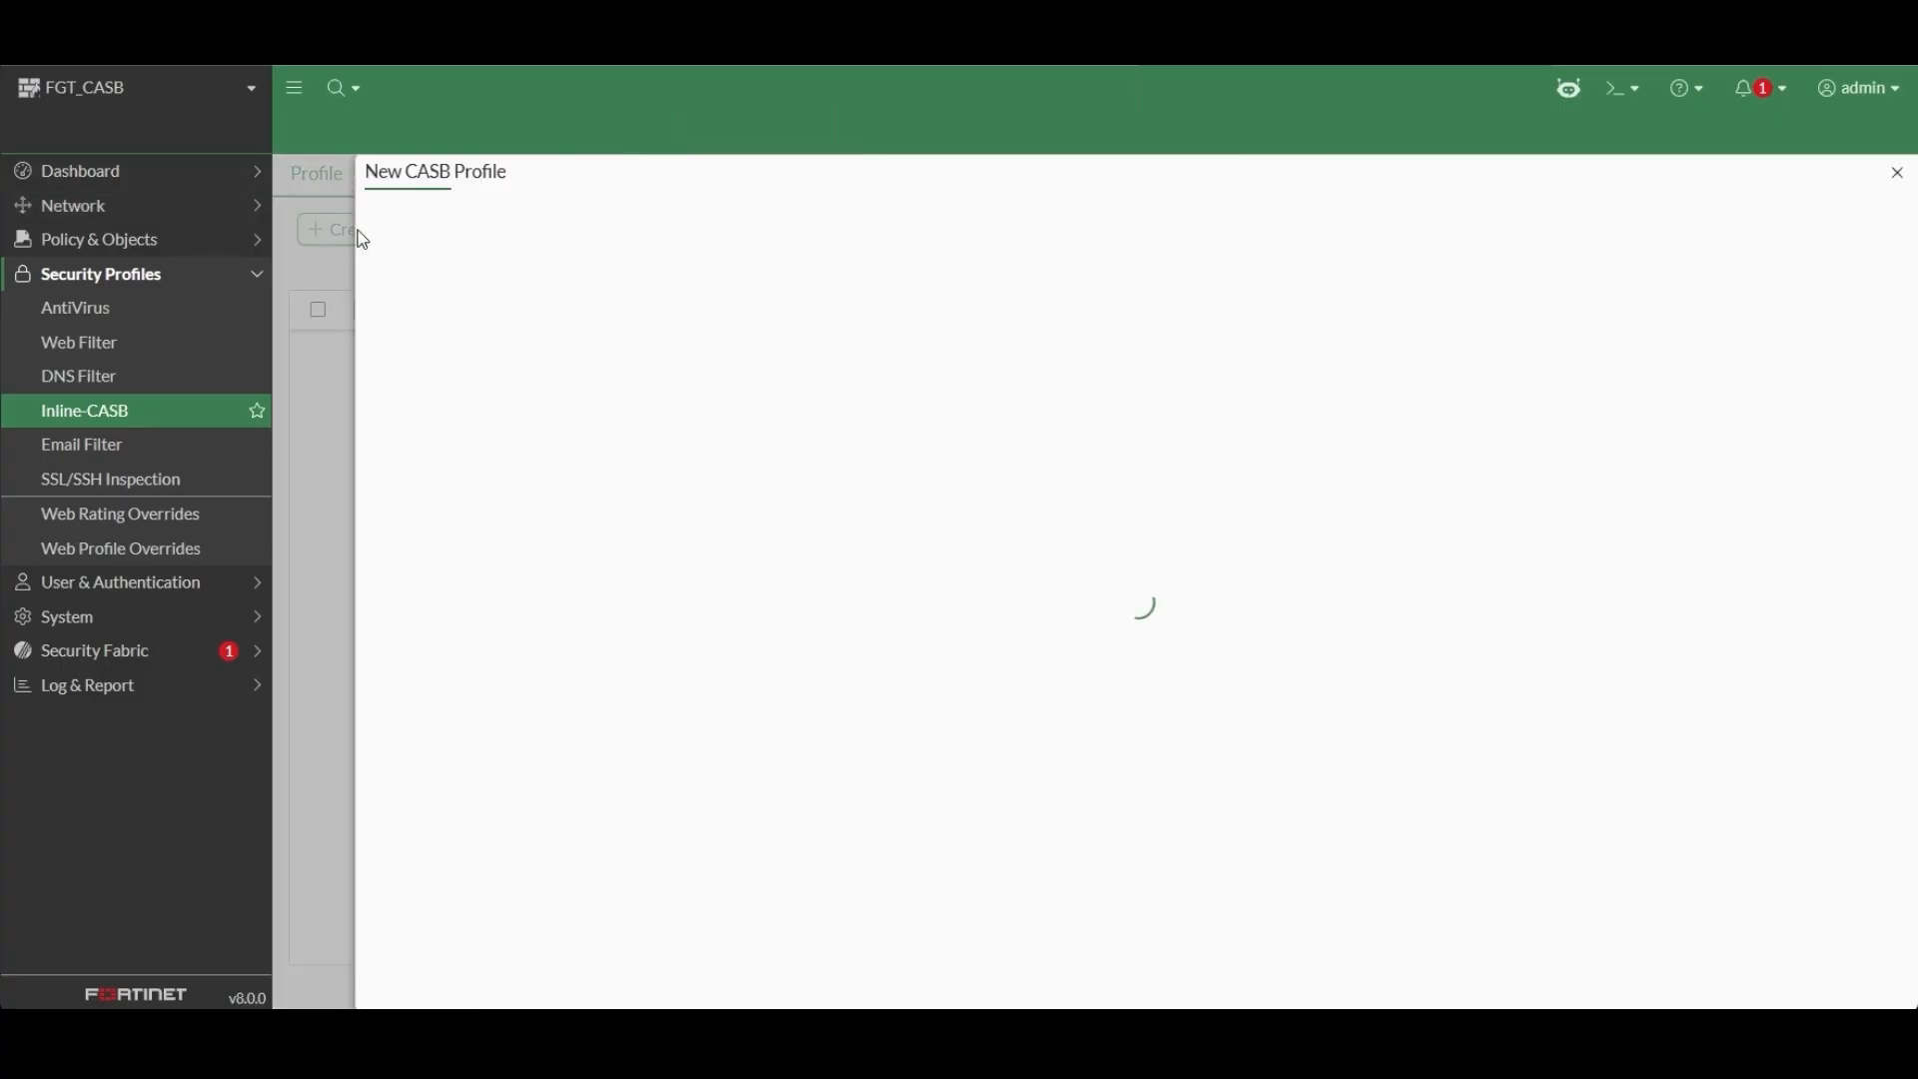
pyautogui.write('casb')
pyautogui.click(497, 429)
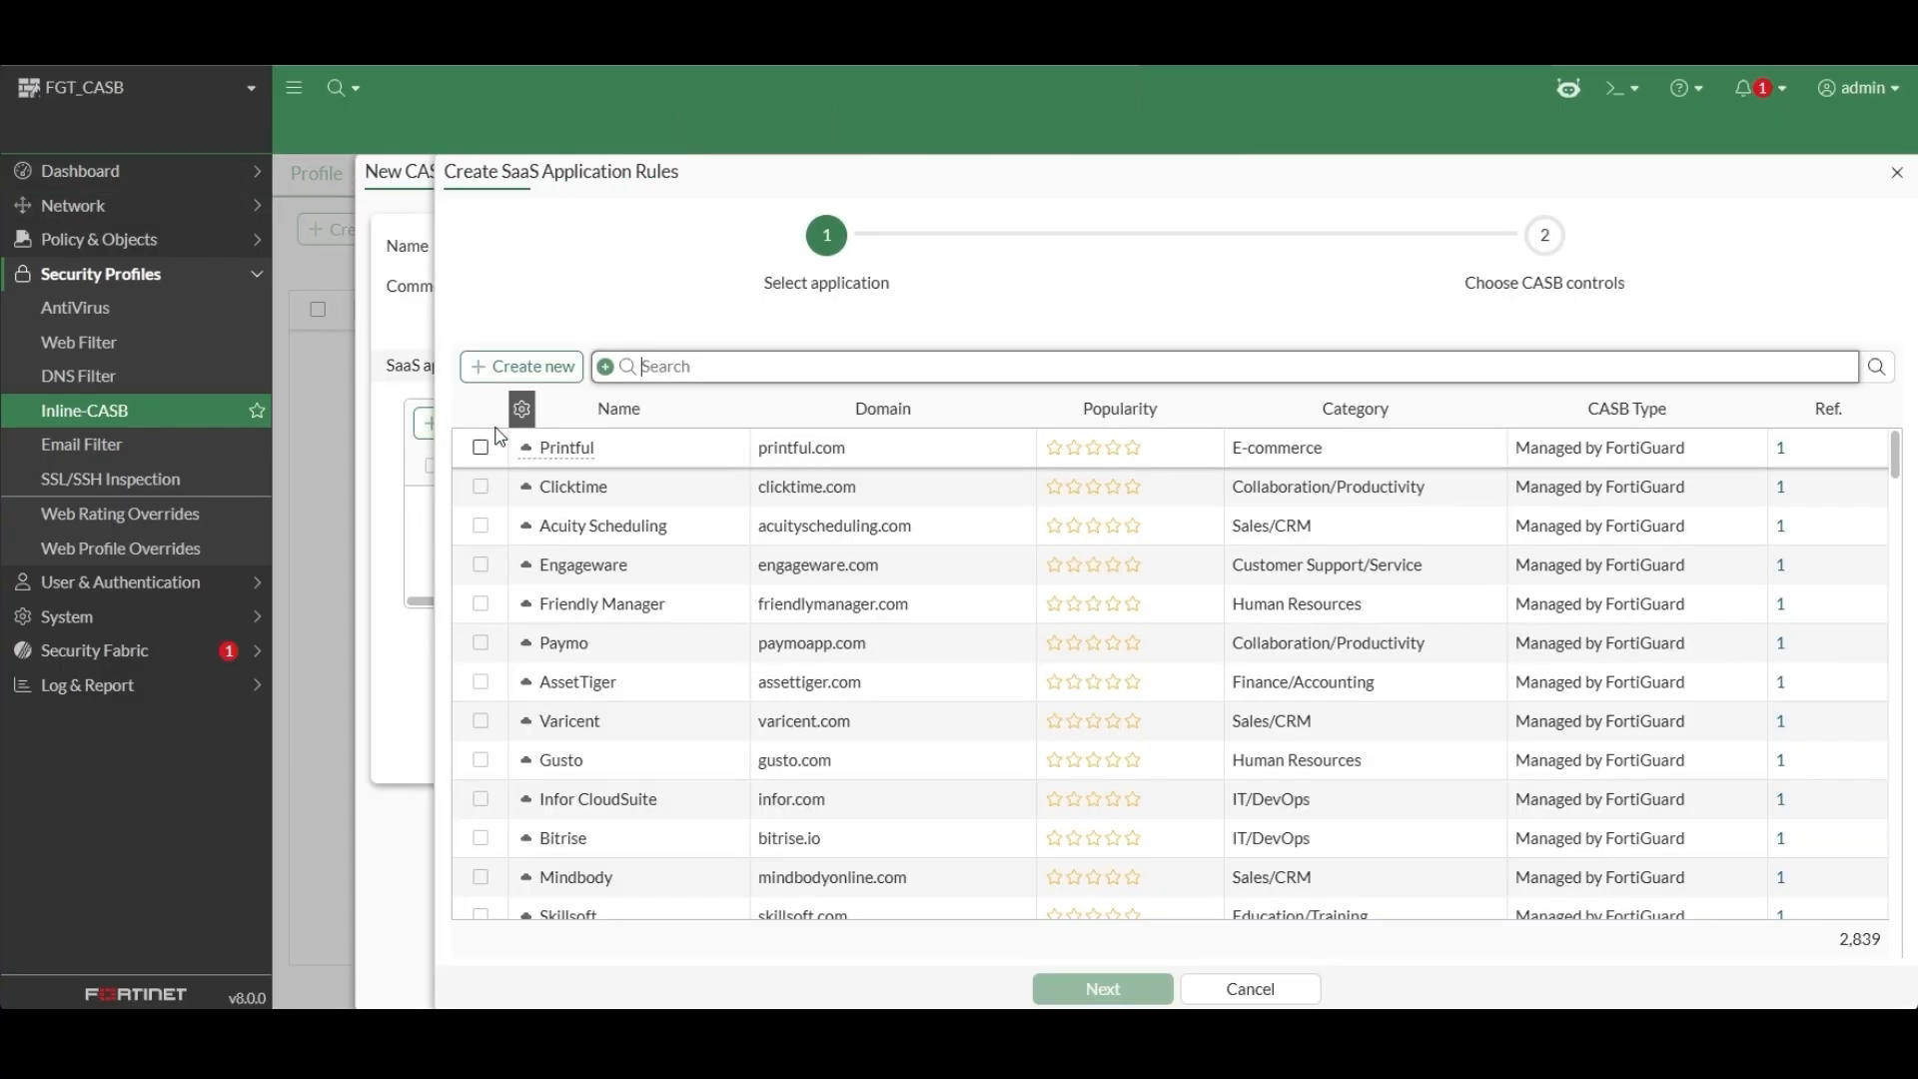
# Search the selectable SaaS applications for "gpt", check the matching domains, and clear the search.
pyautogui.click(690, 363)
pyautogui.write('gpt')
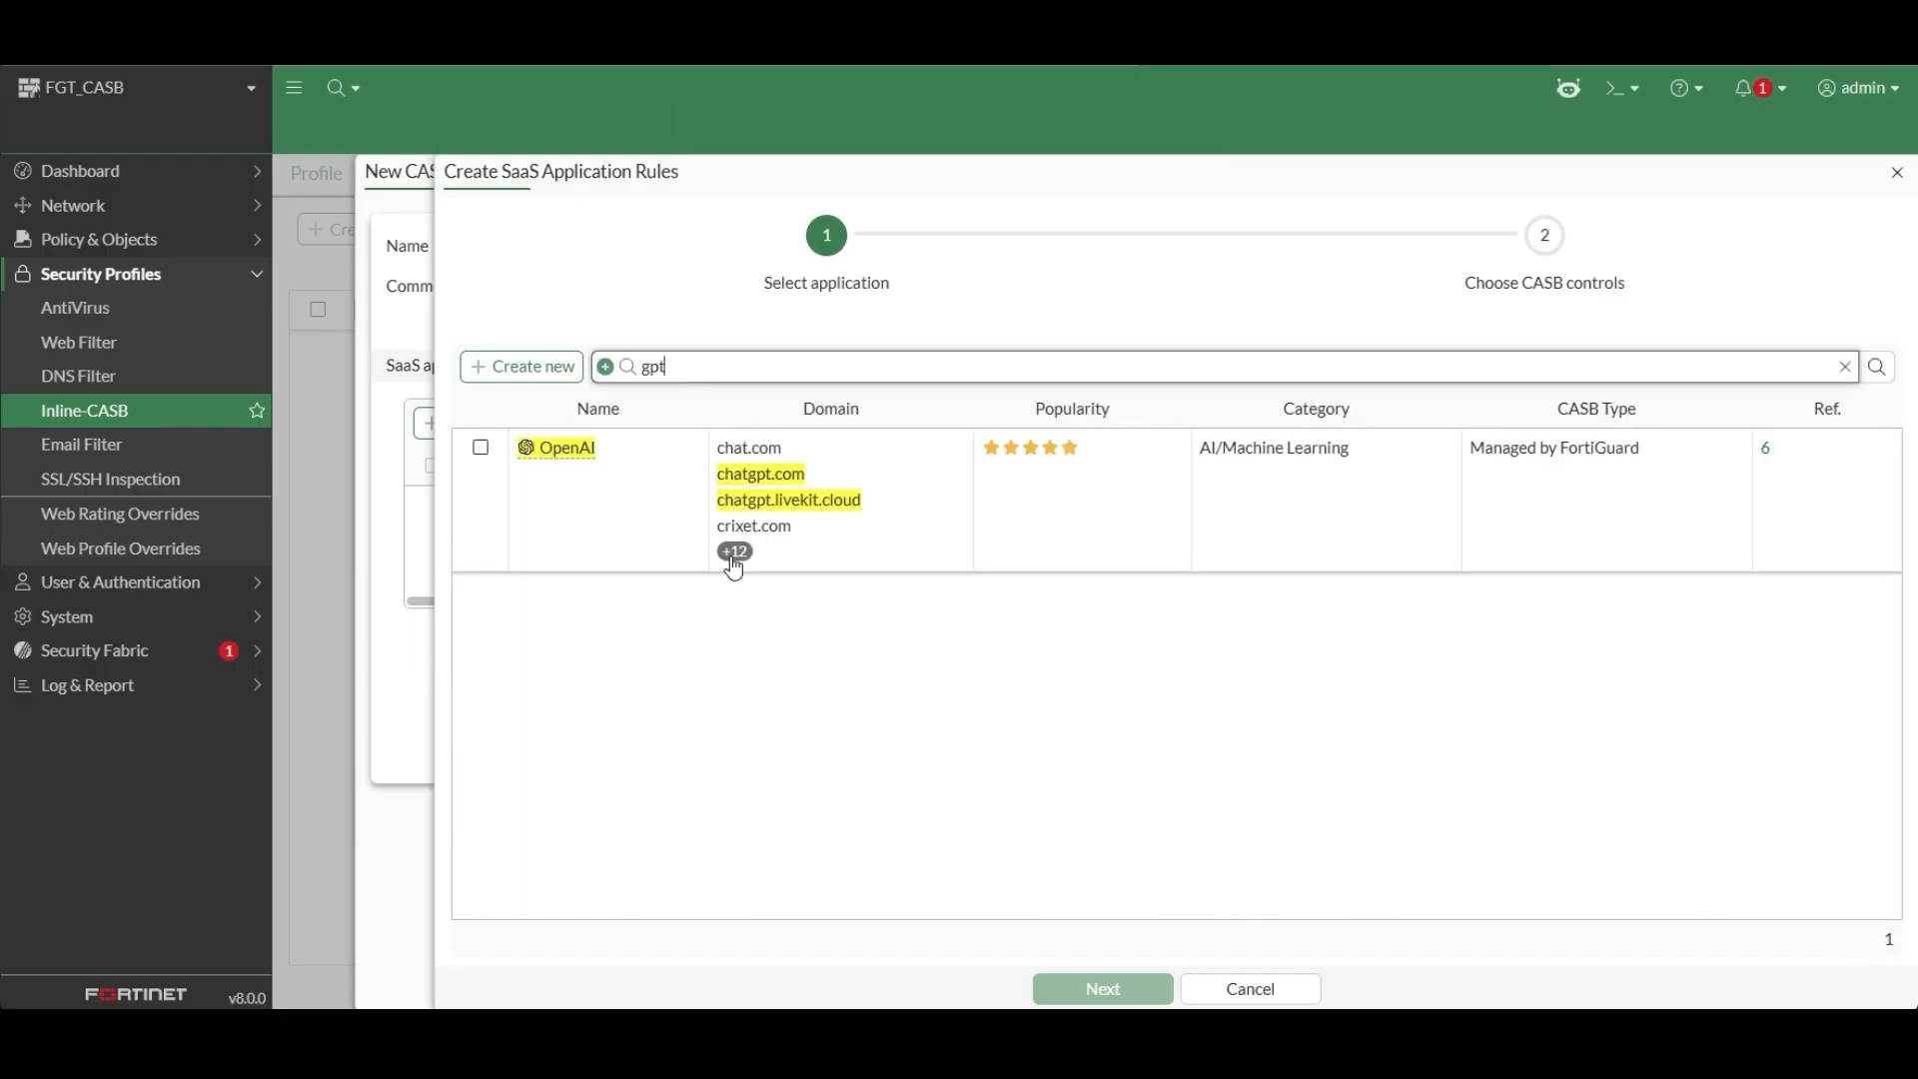
pyautogui.moveTo(734, 559)
pyautogui.press('BackSpace')
pyautogui.press('BackSpace')
pyautogui.press('BackSpace')
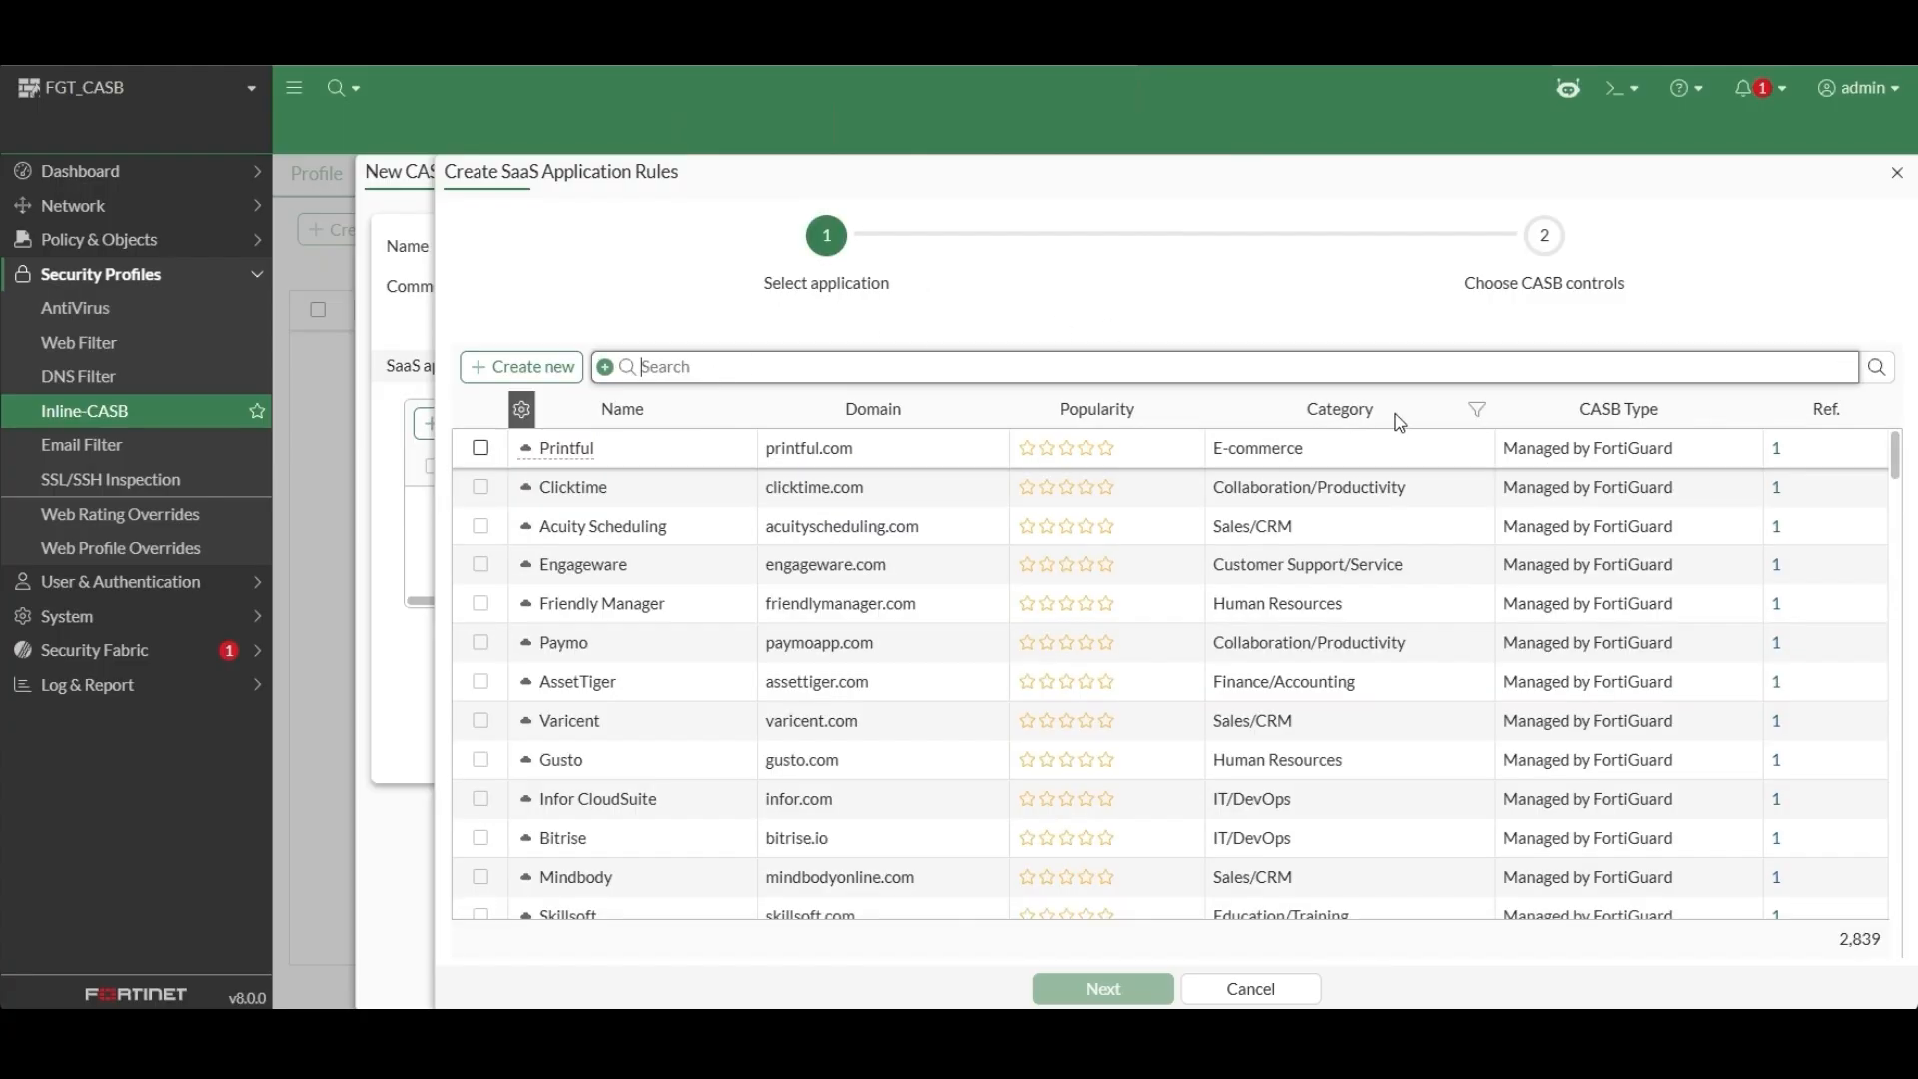
# Filter the selectable applications by the AI/Machine Learning category and a five-star popularity rating.
pyautogui.click(1478, 409)
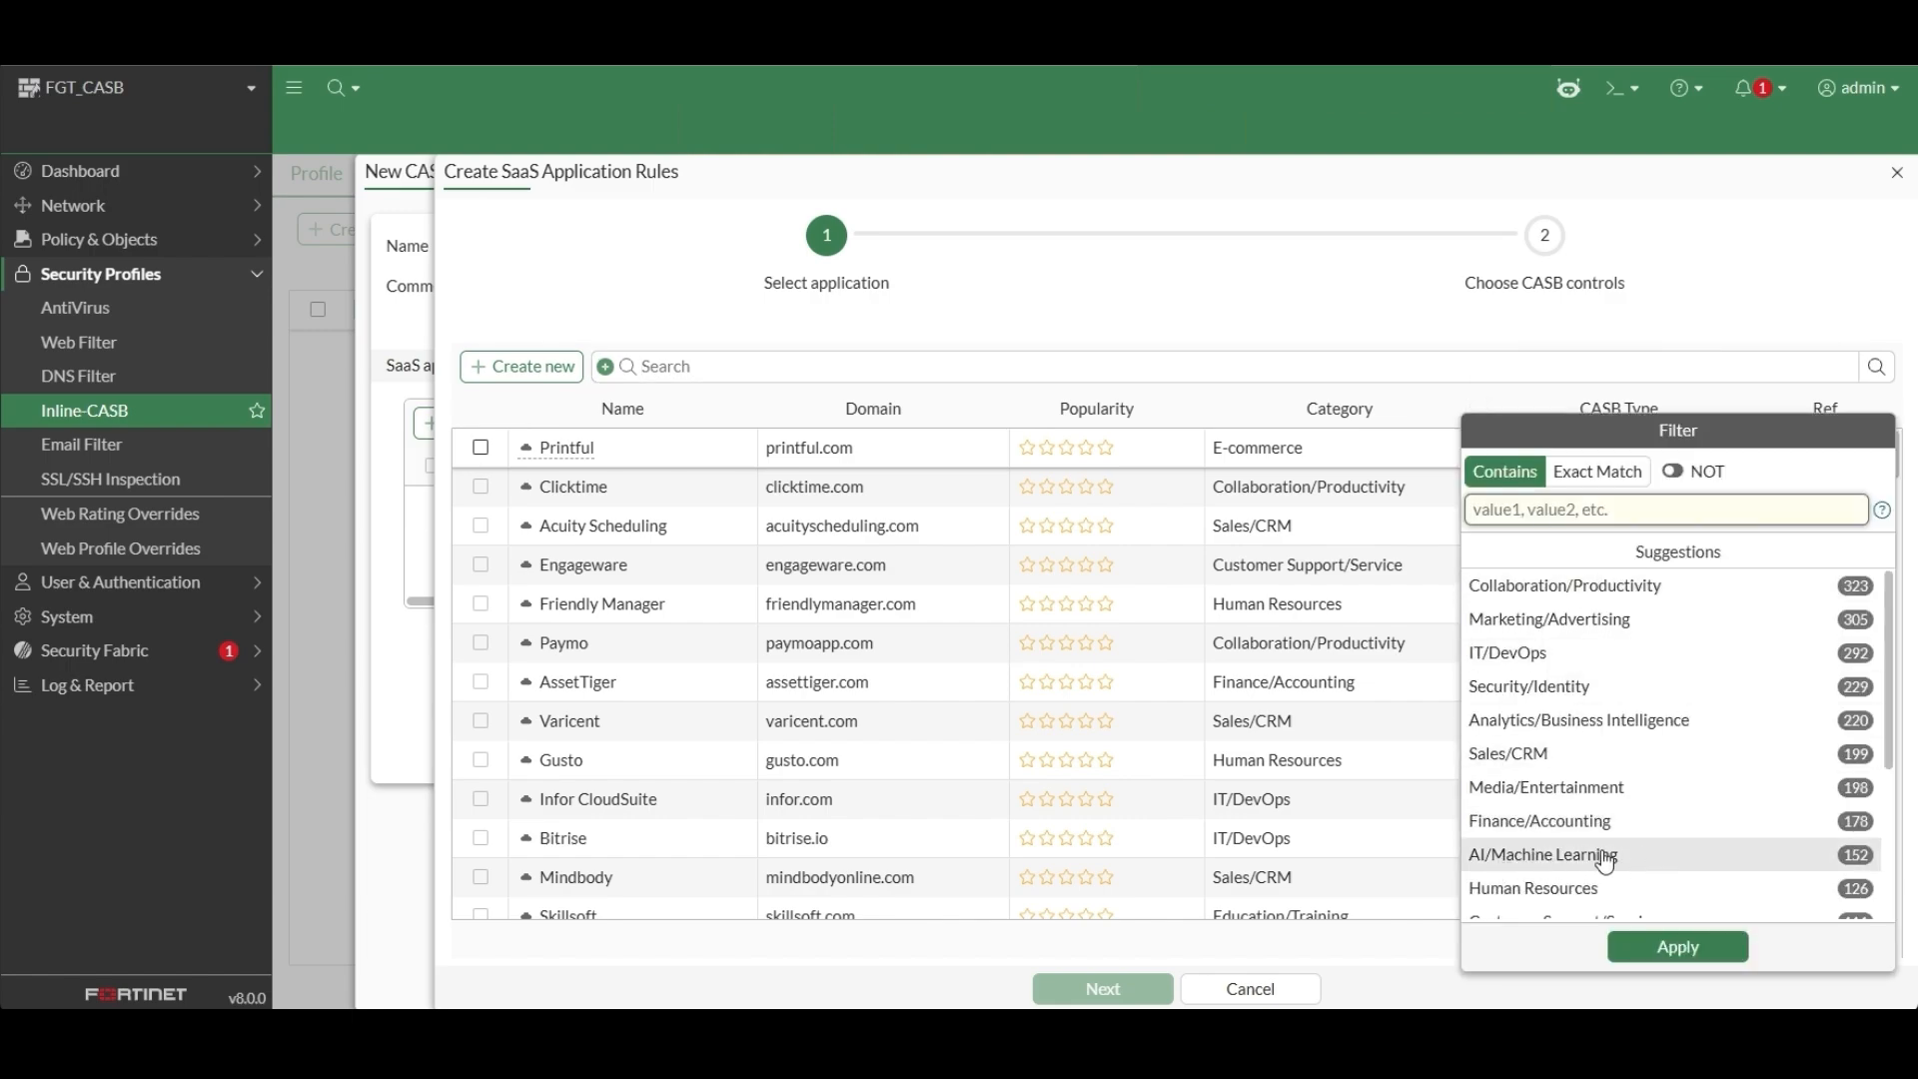
pyautogui.click(1609, 863)
pyautogui.click(1677, 951)
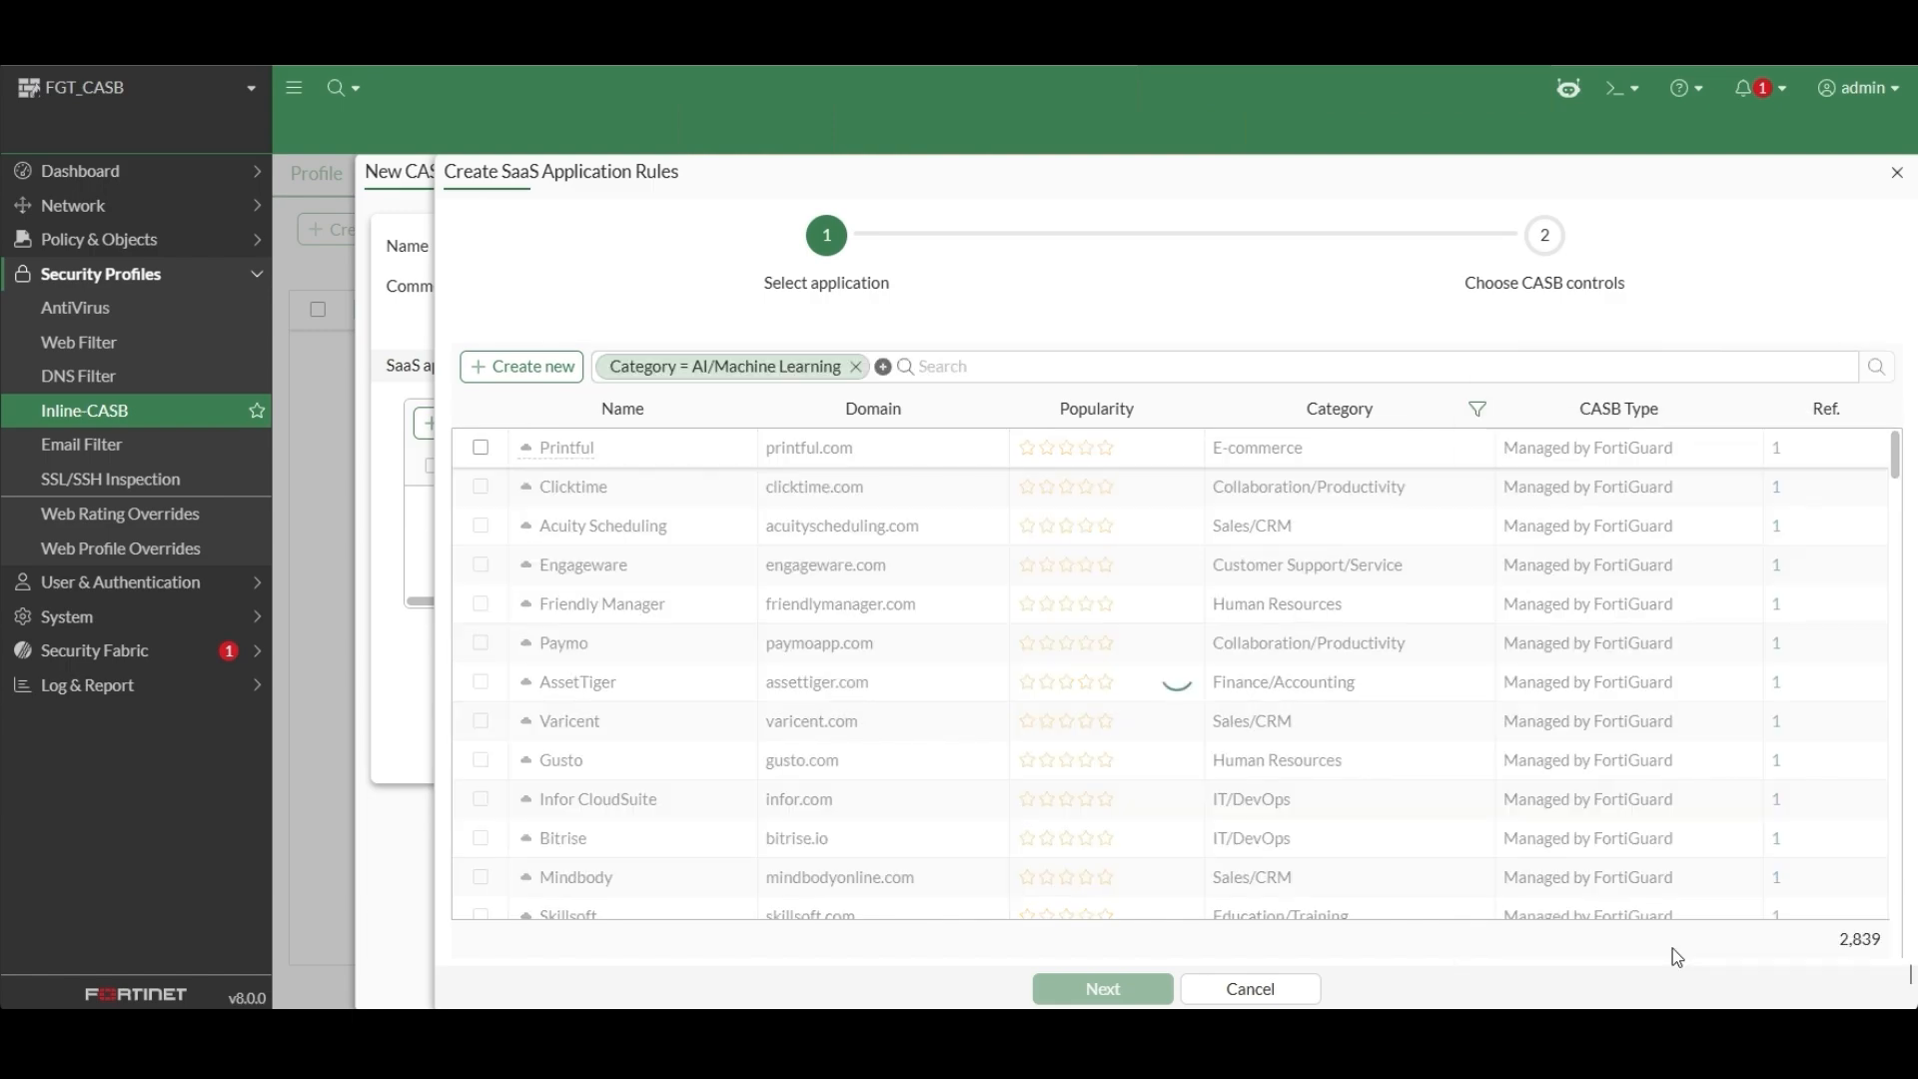
pyautogui.click(1186, 410)
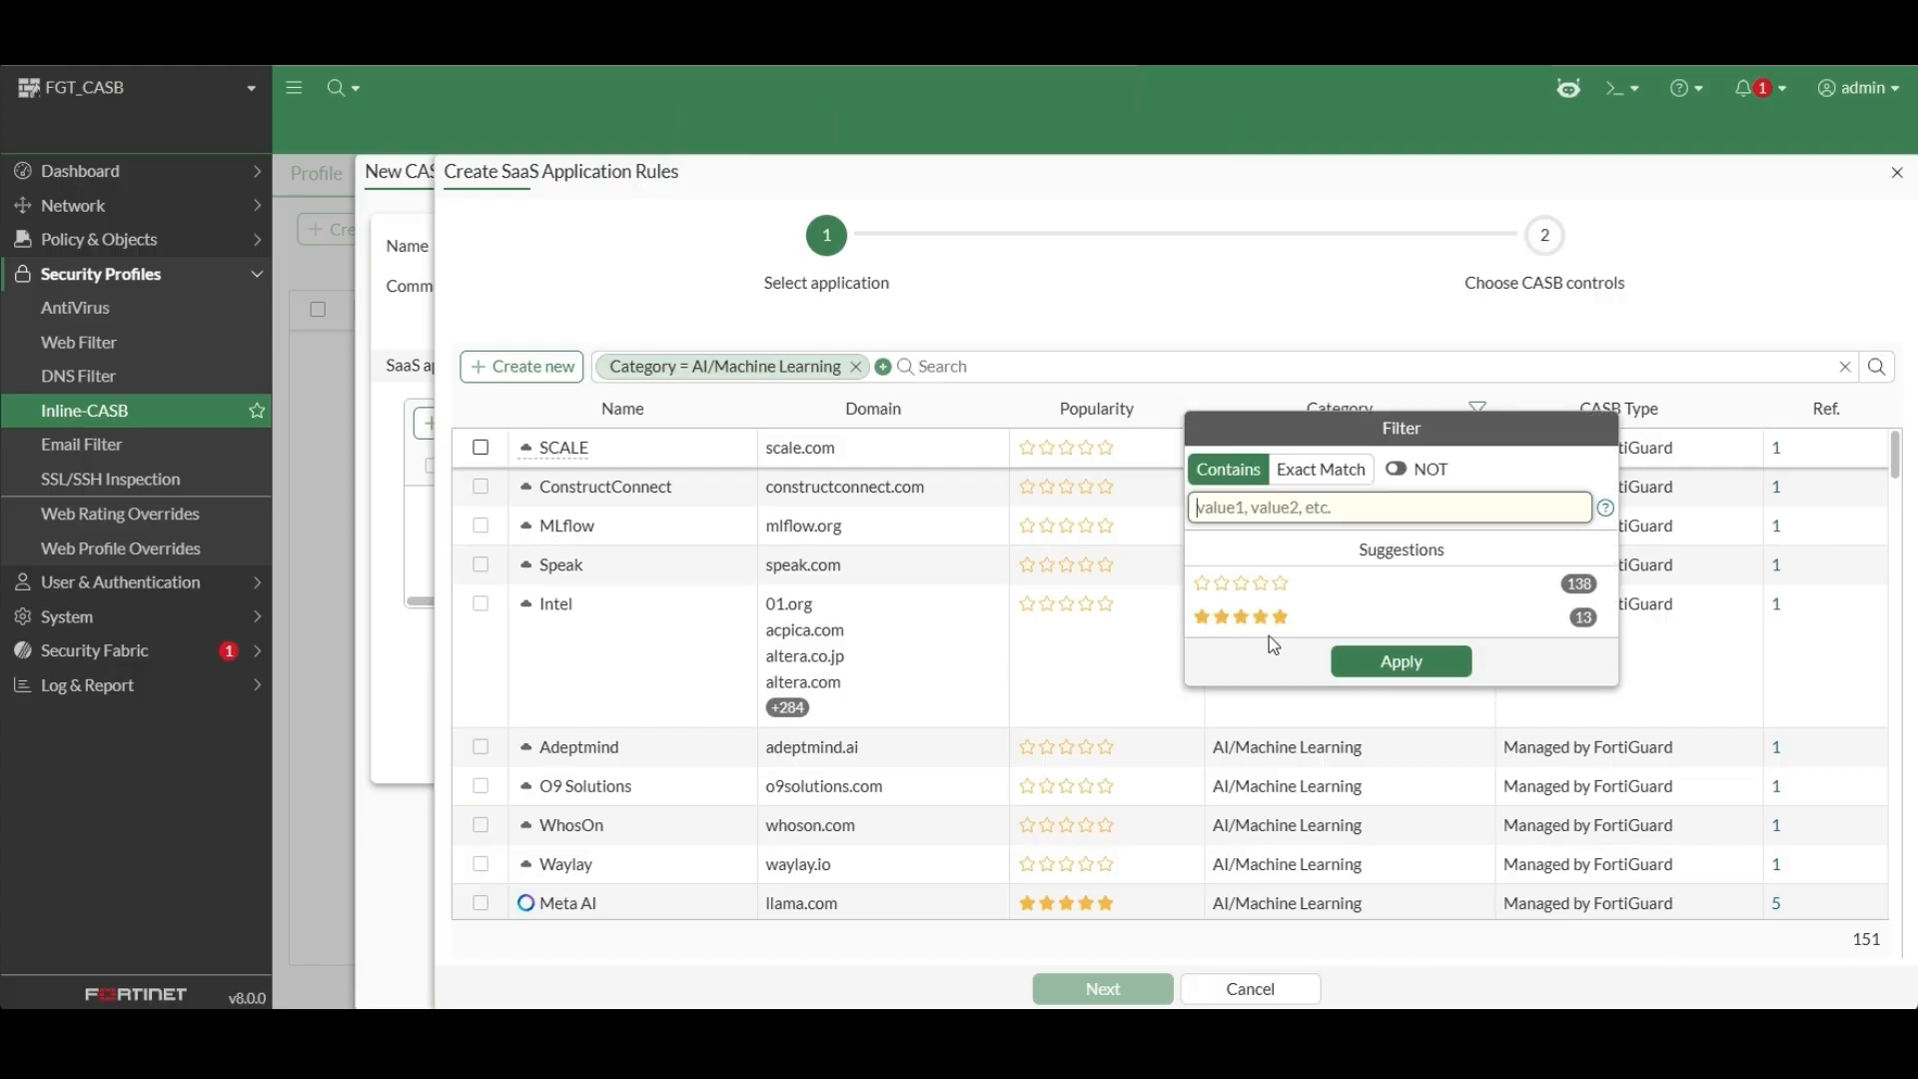
pyautogui.click(1270, 621)
pyautogui.click(1408, 663)
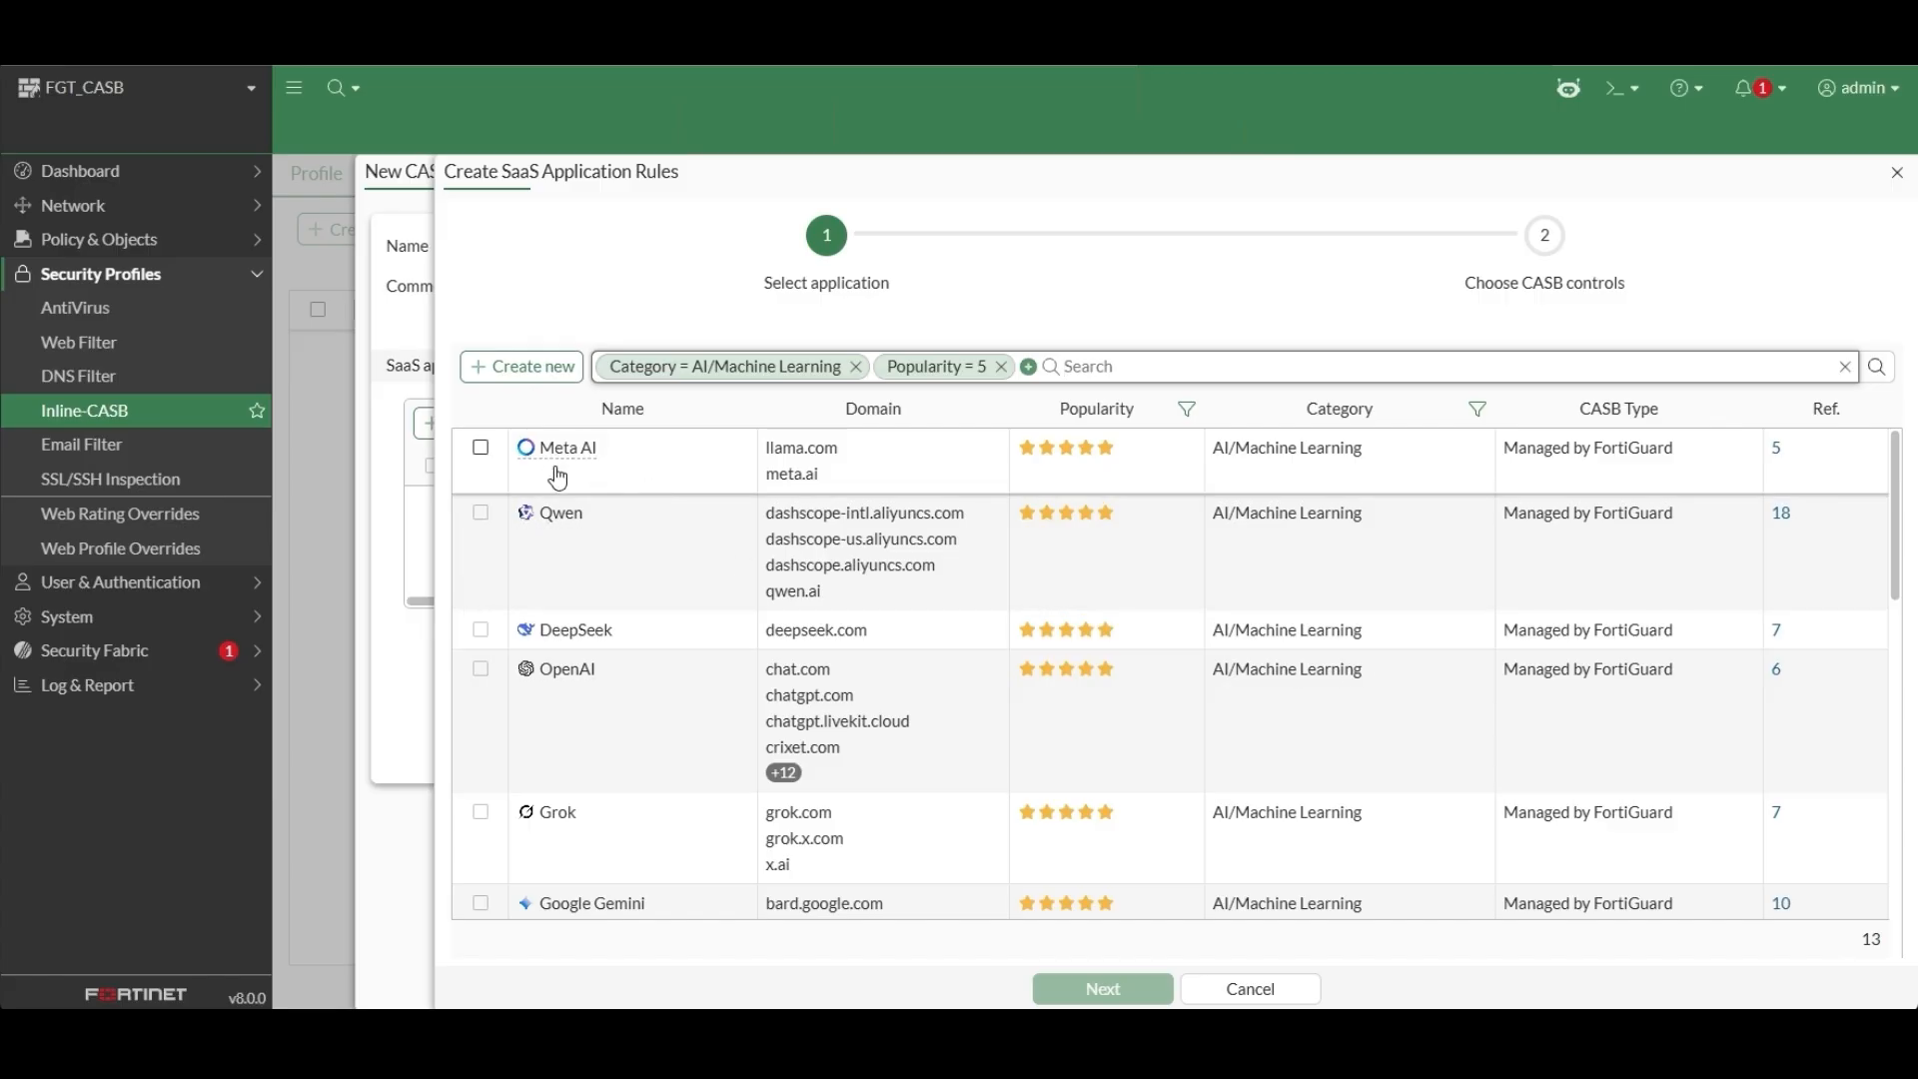
# Add SaaS application rules for Meta AI, Qwen, DeepSeek, OpenAI and Grok to the casb profile.
pyautogui.click(480, 452)
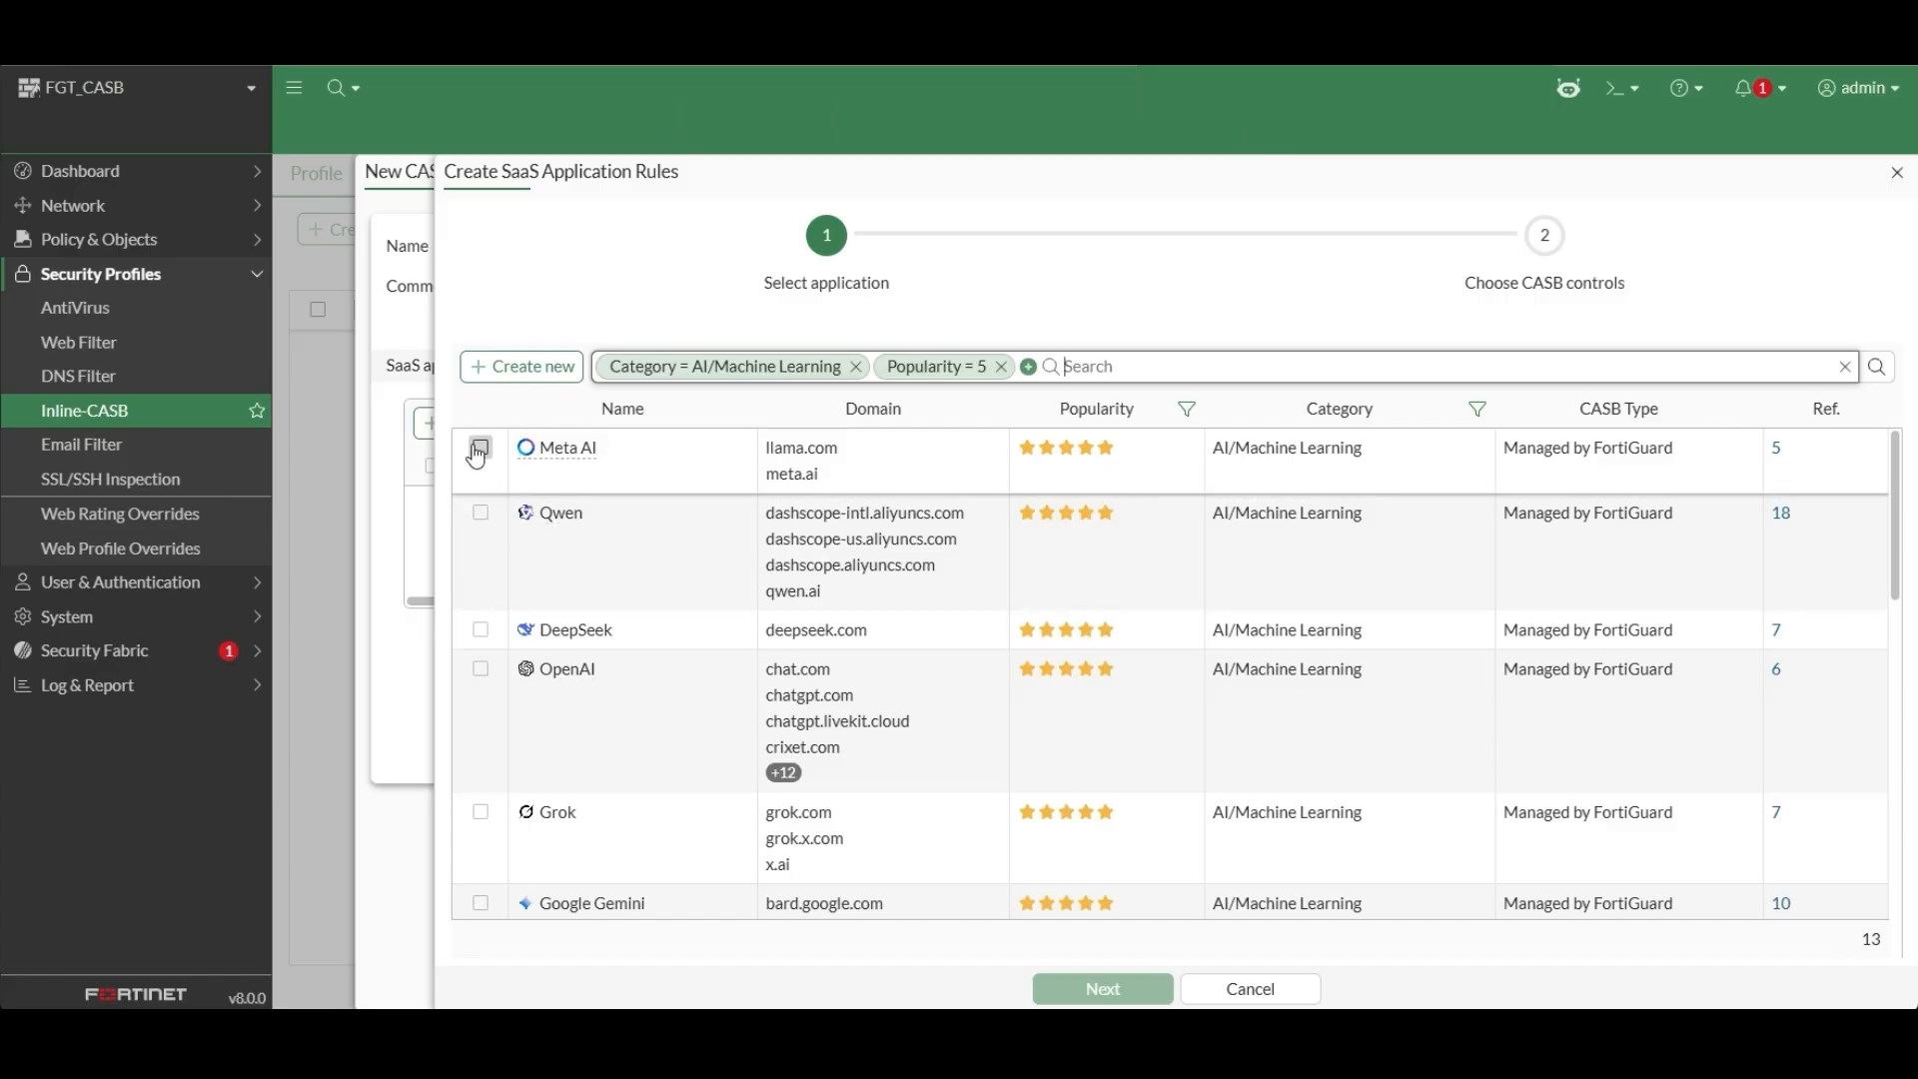
pyautogui.click(482, 517)
pyautogui.click(482, 630)
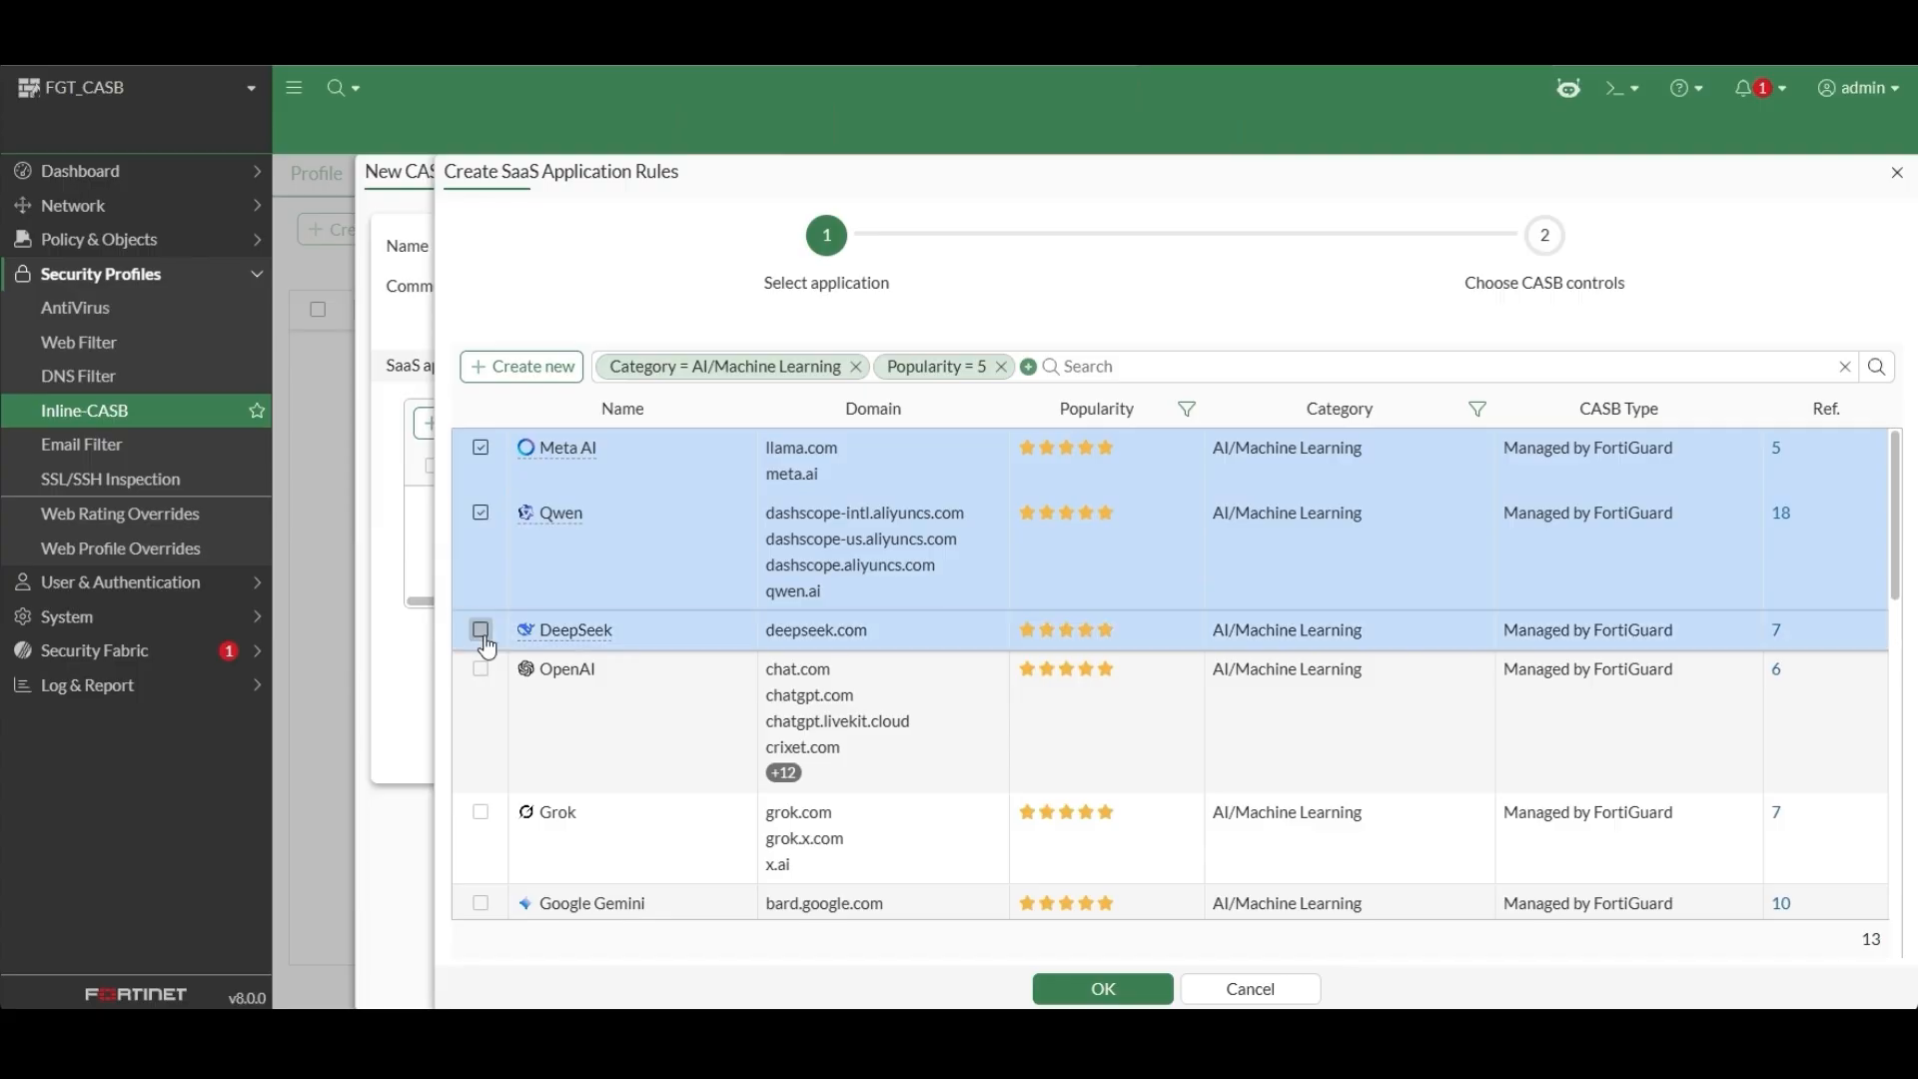
pyautogui.click(482, 670)
pyautogui.click(482, 813)
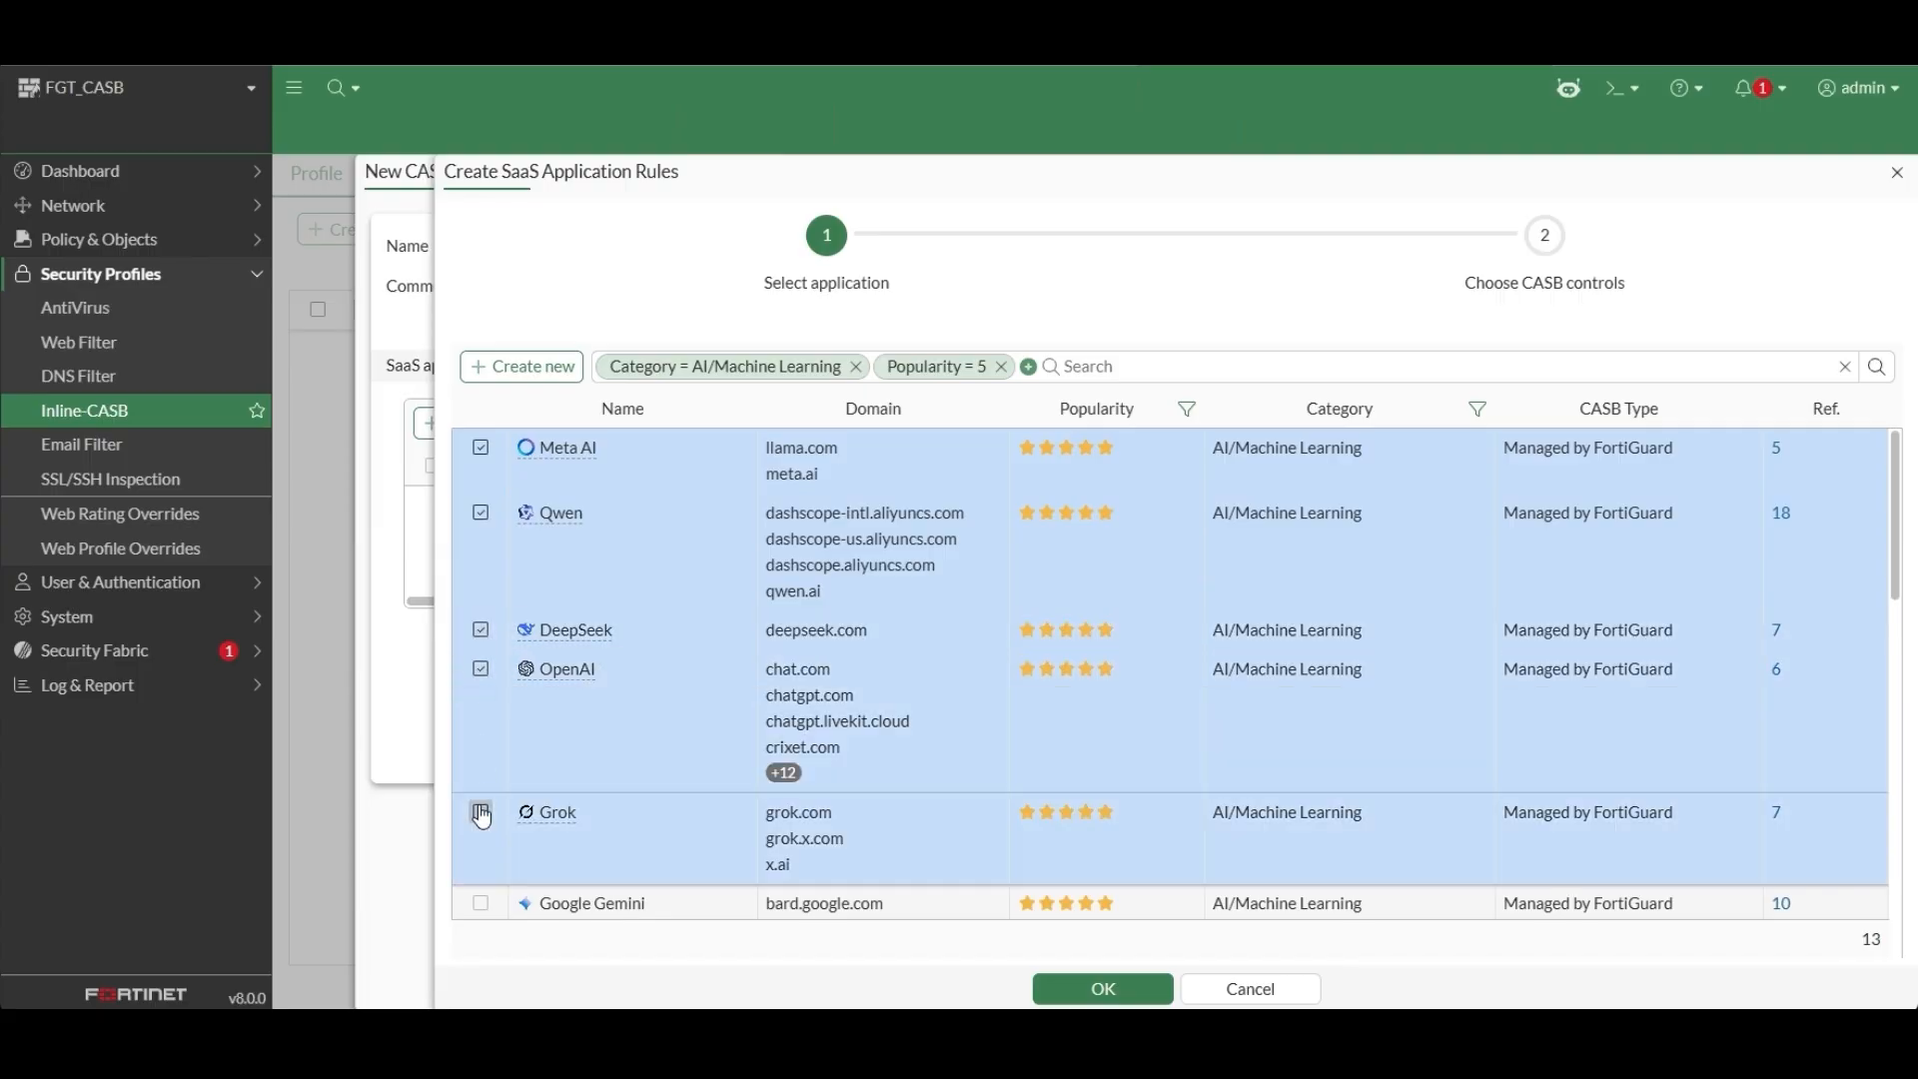
pyautogui.click(1102, 988)
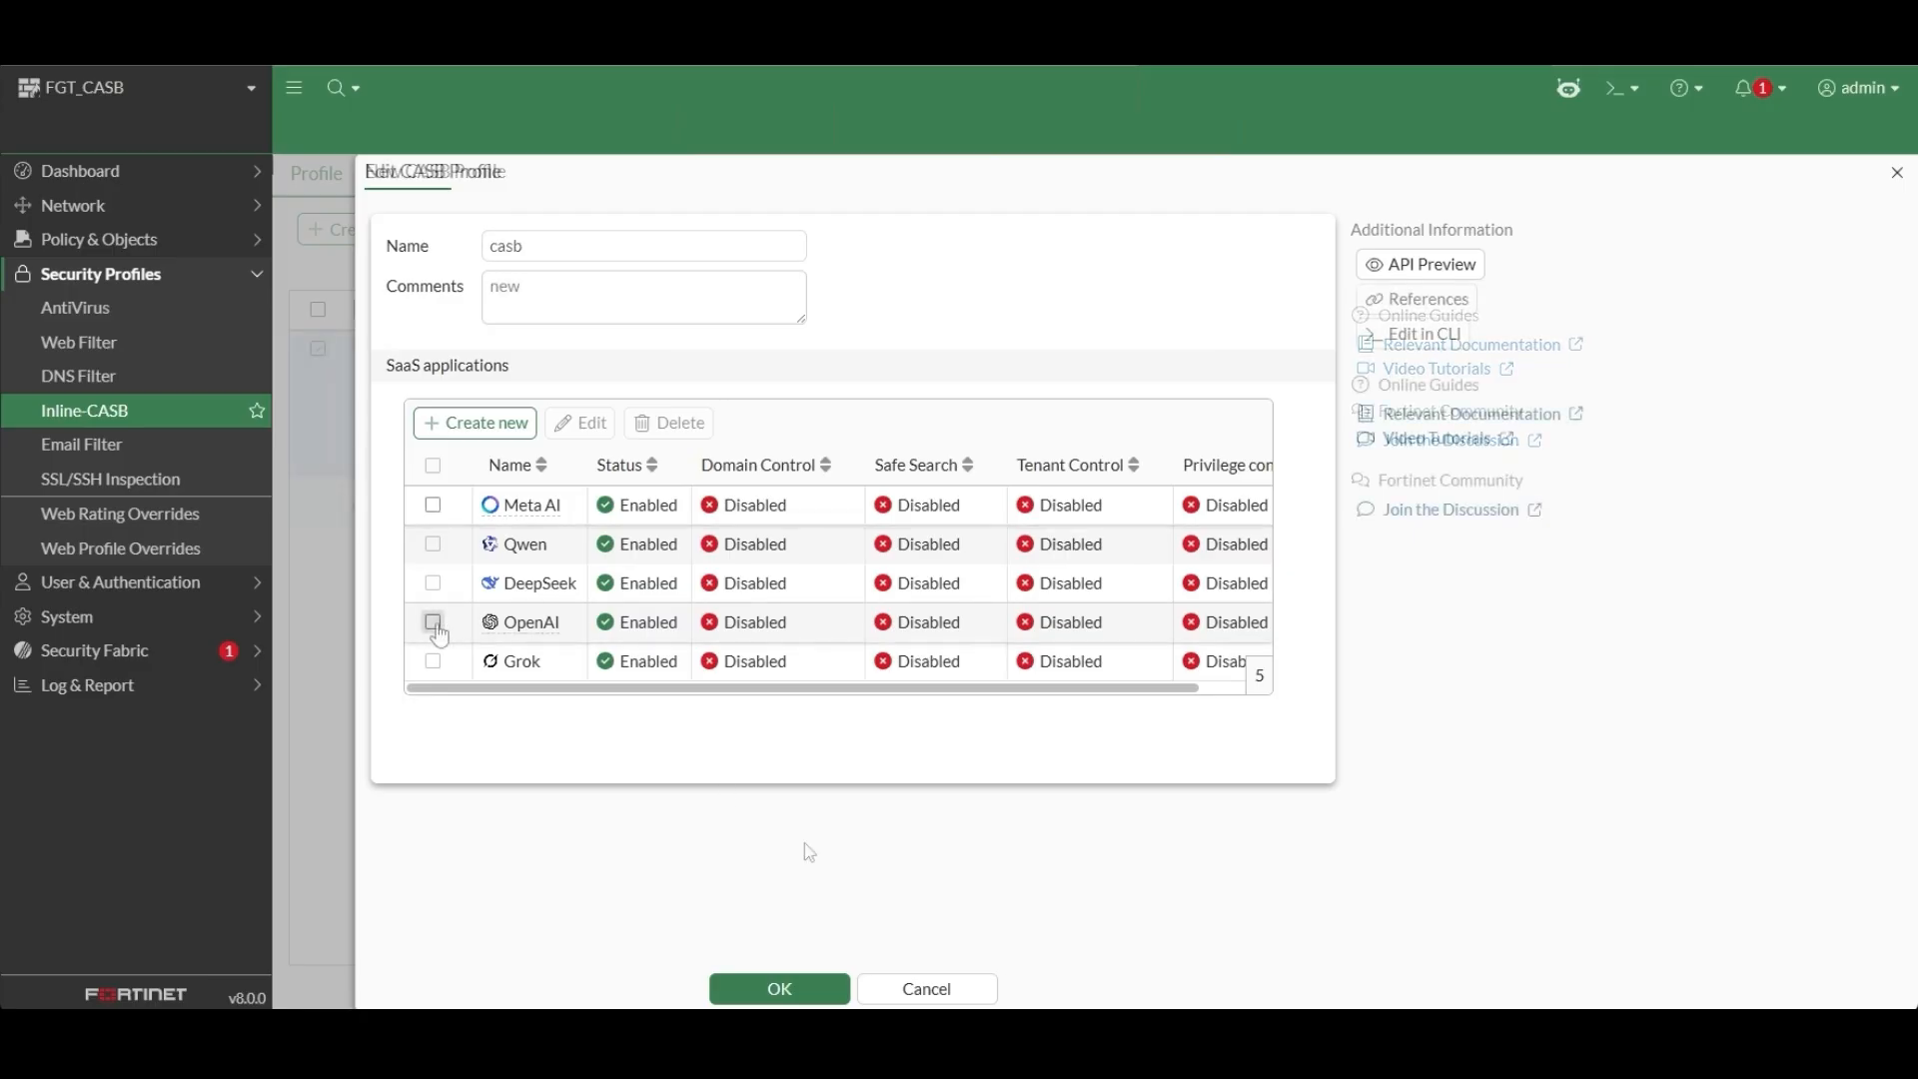
# Set the privilege control action of the app user activity to Block in the OpenAI application rule and save it.
pyautogui.click(433, 621)
pyautogui.click(588, 434)
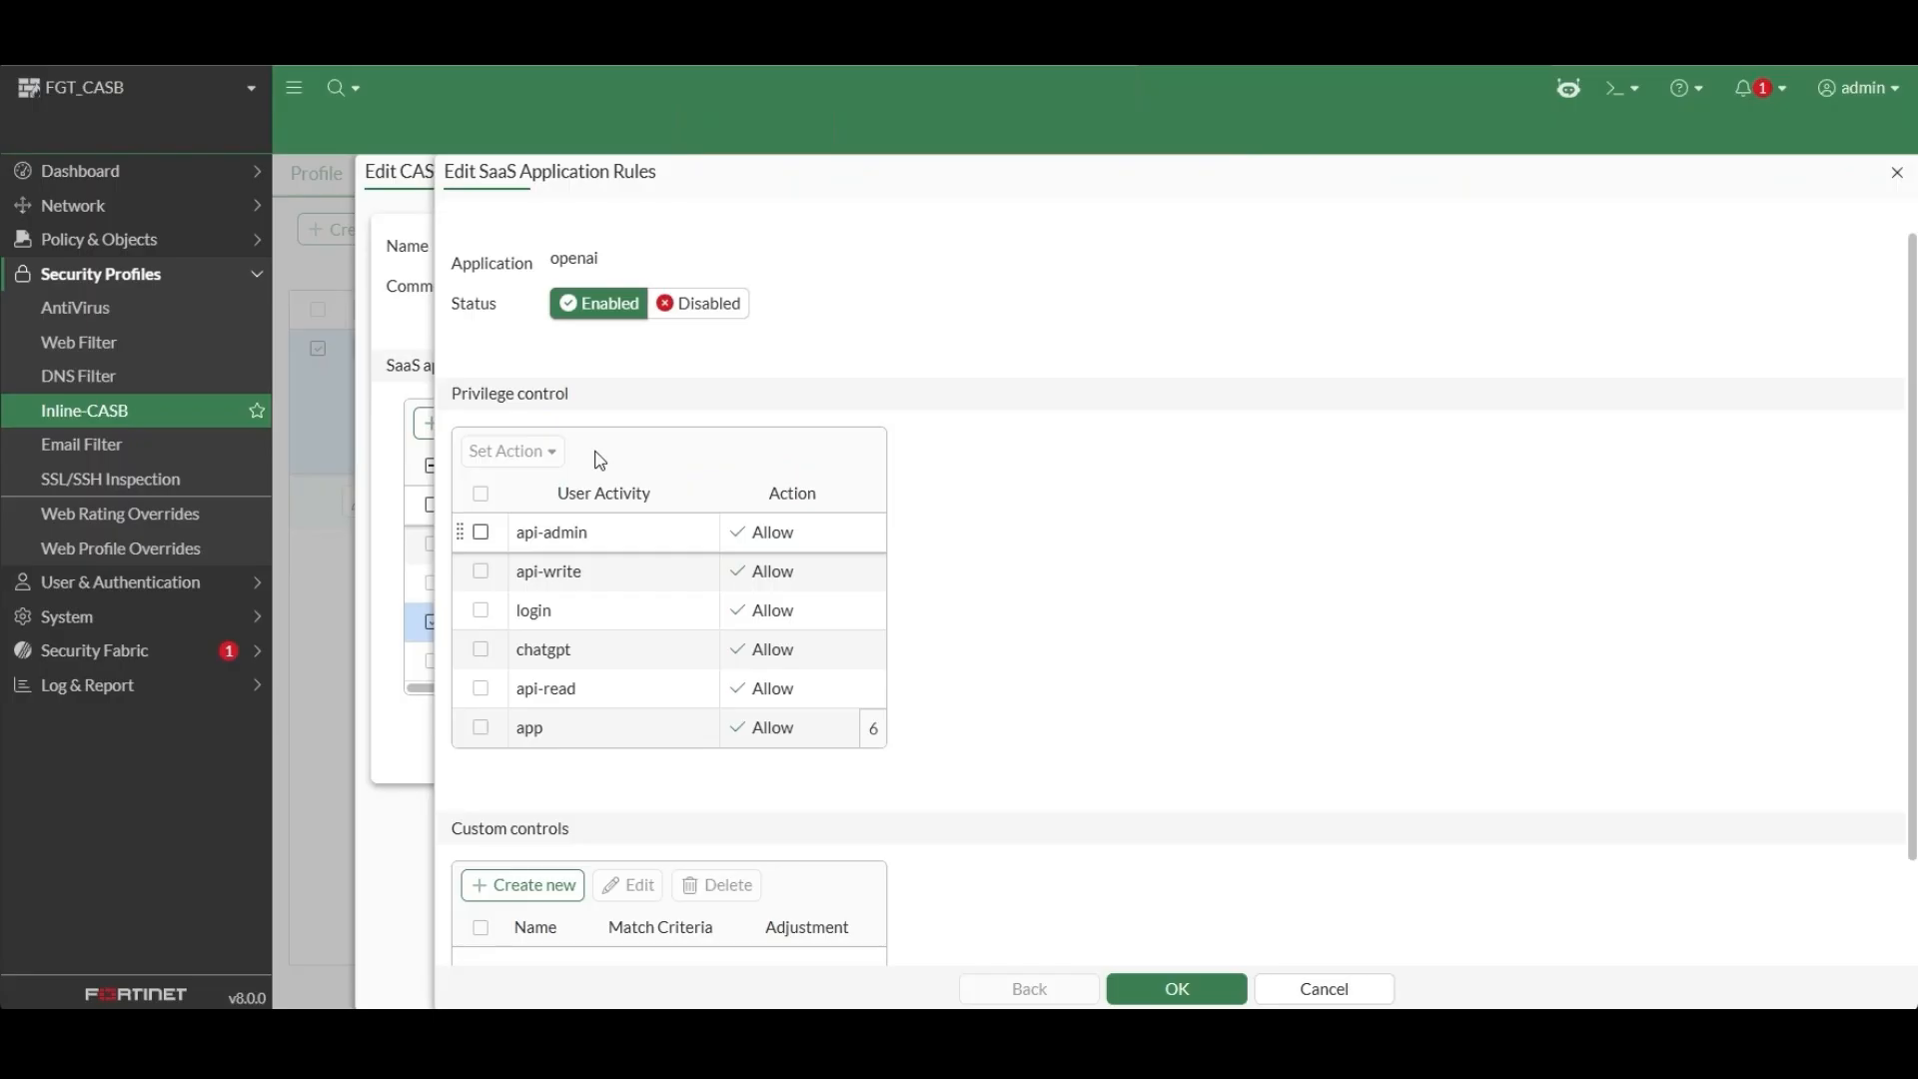
pyautogui.click(480, 728)
pyautogui.click(513, 451)
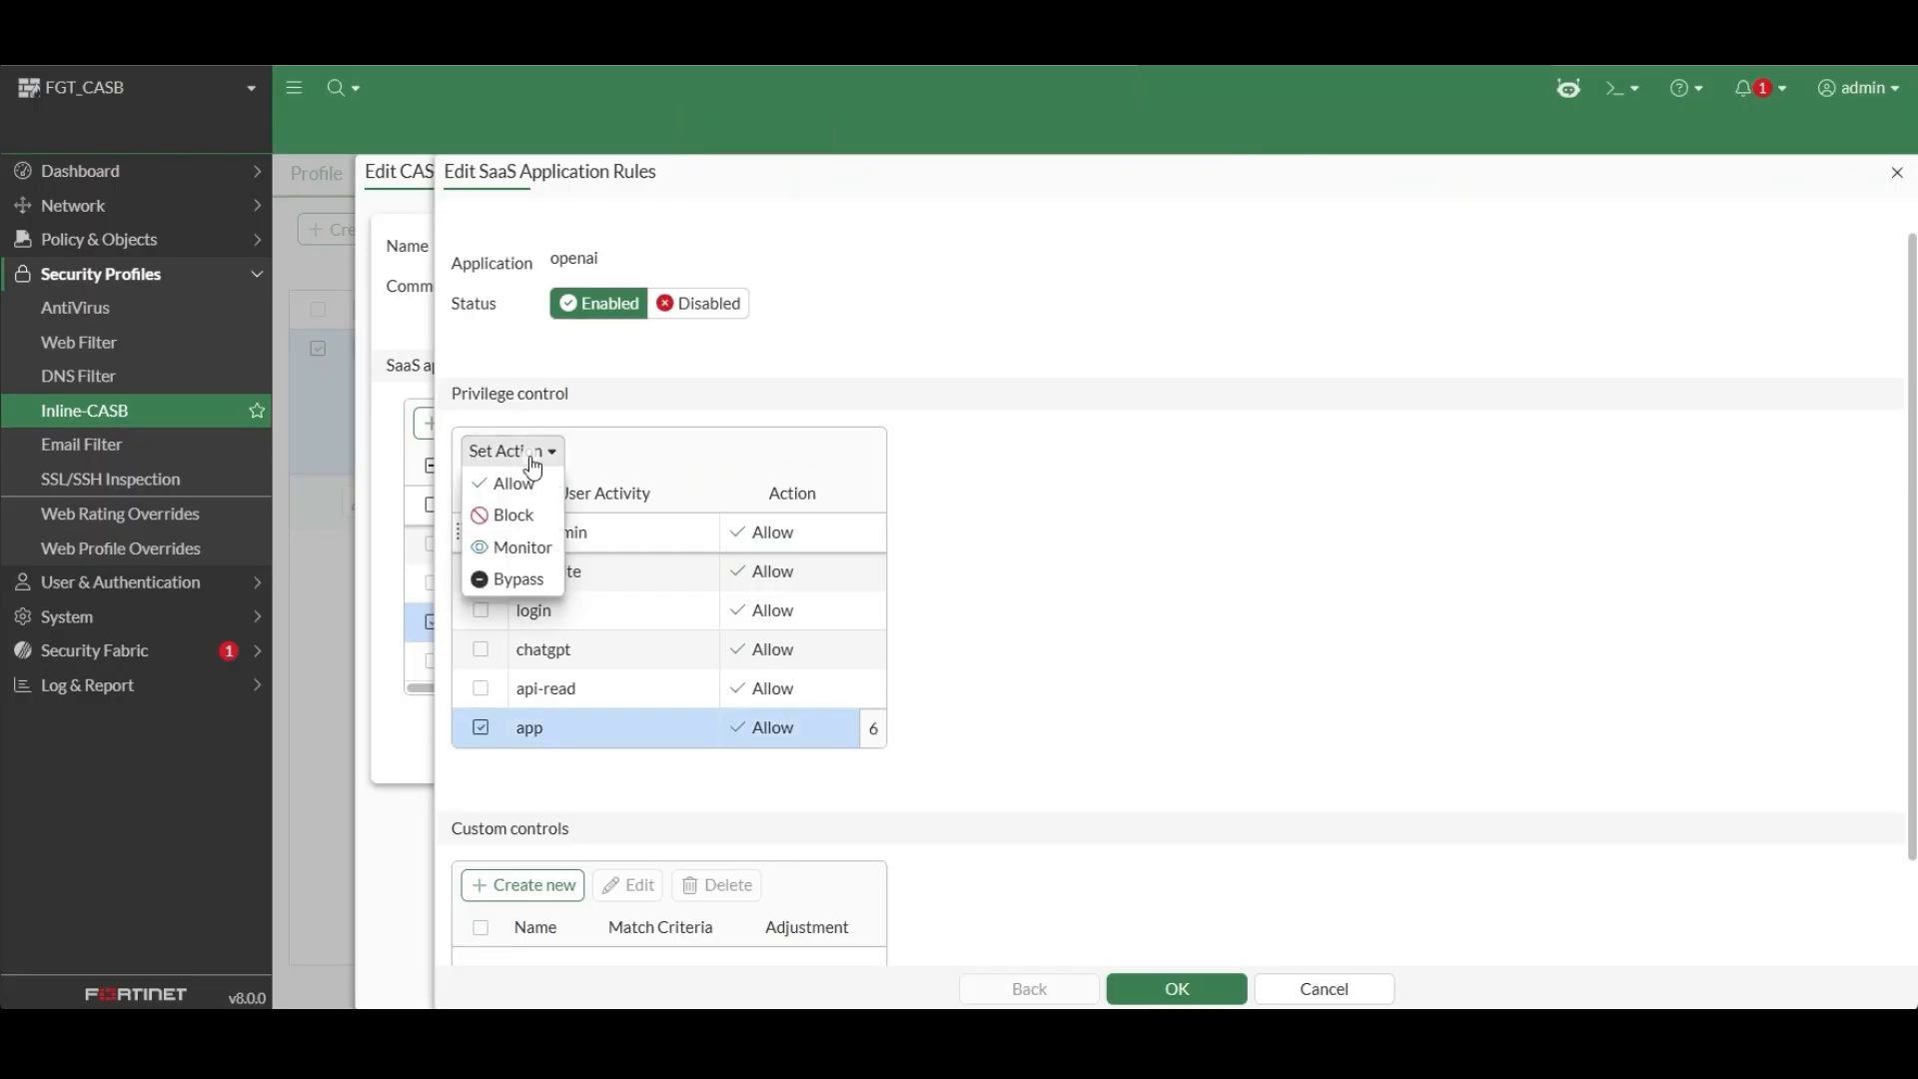
pyautogui.click(533, 516)
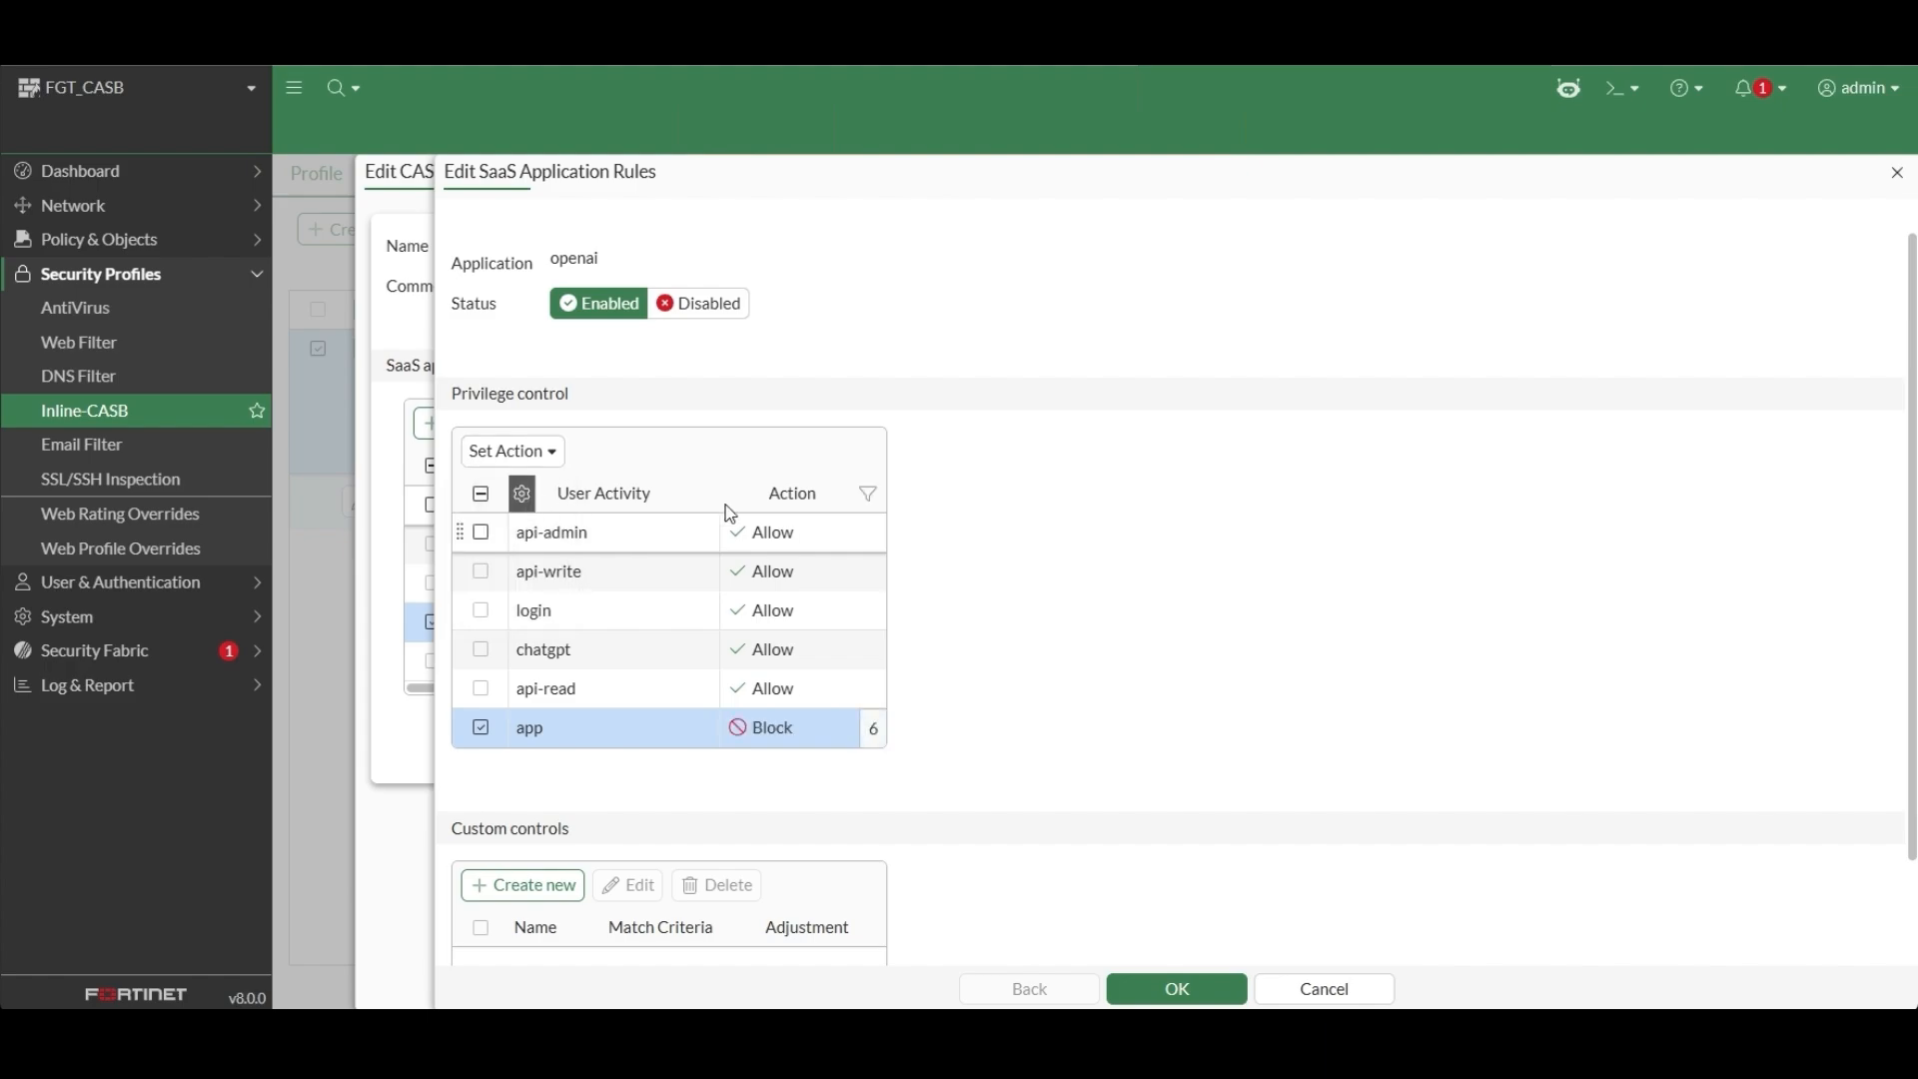
pyautogui.click(1194, 993)
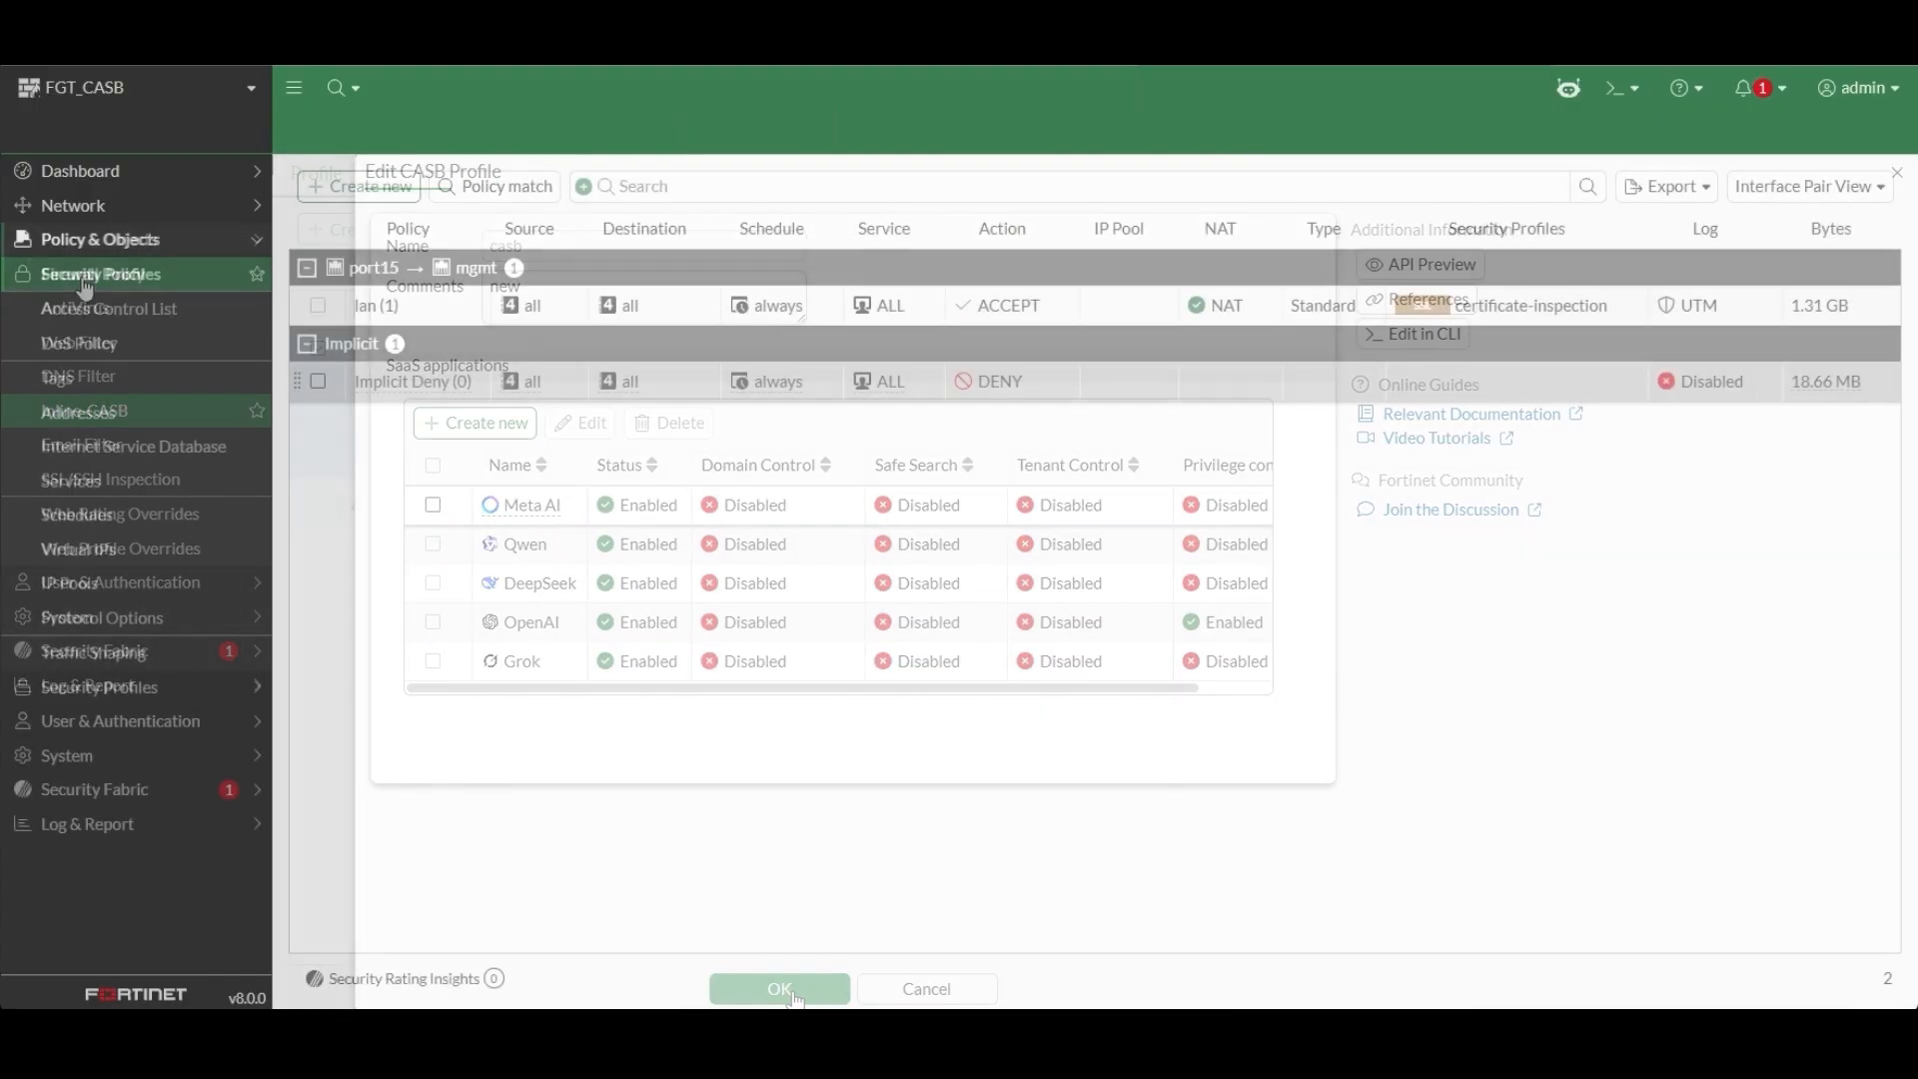
# Open the proxy-based firewall policy with ID 1 for editing and enable Inline-CASB with the casb profile.
pyautogui.click(95, 276)
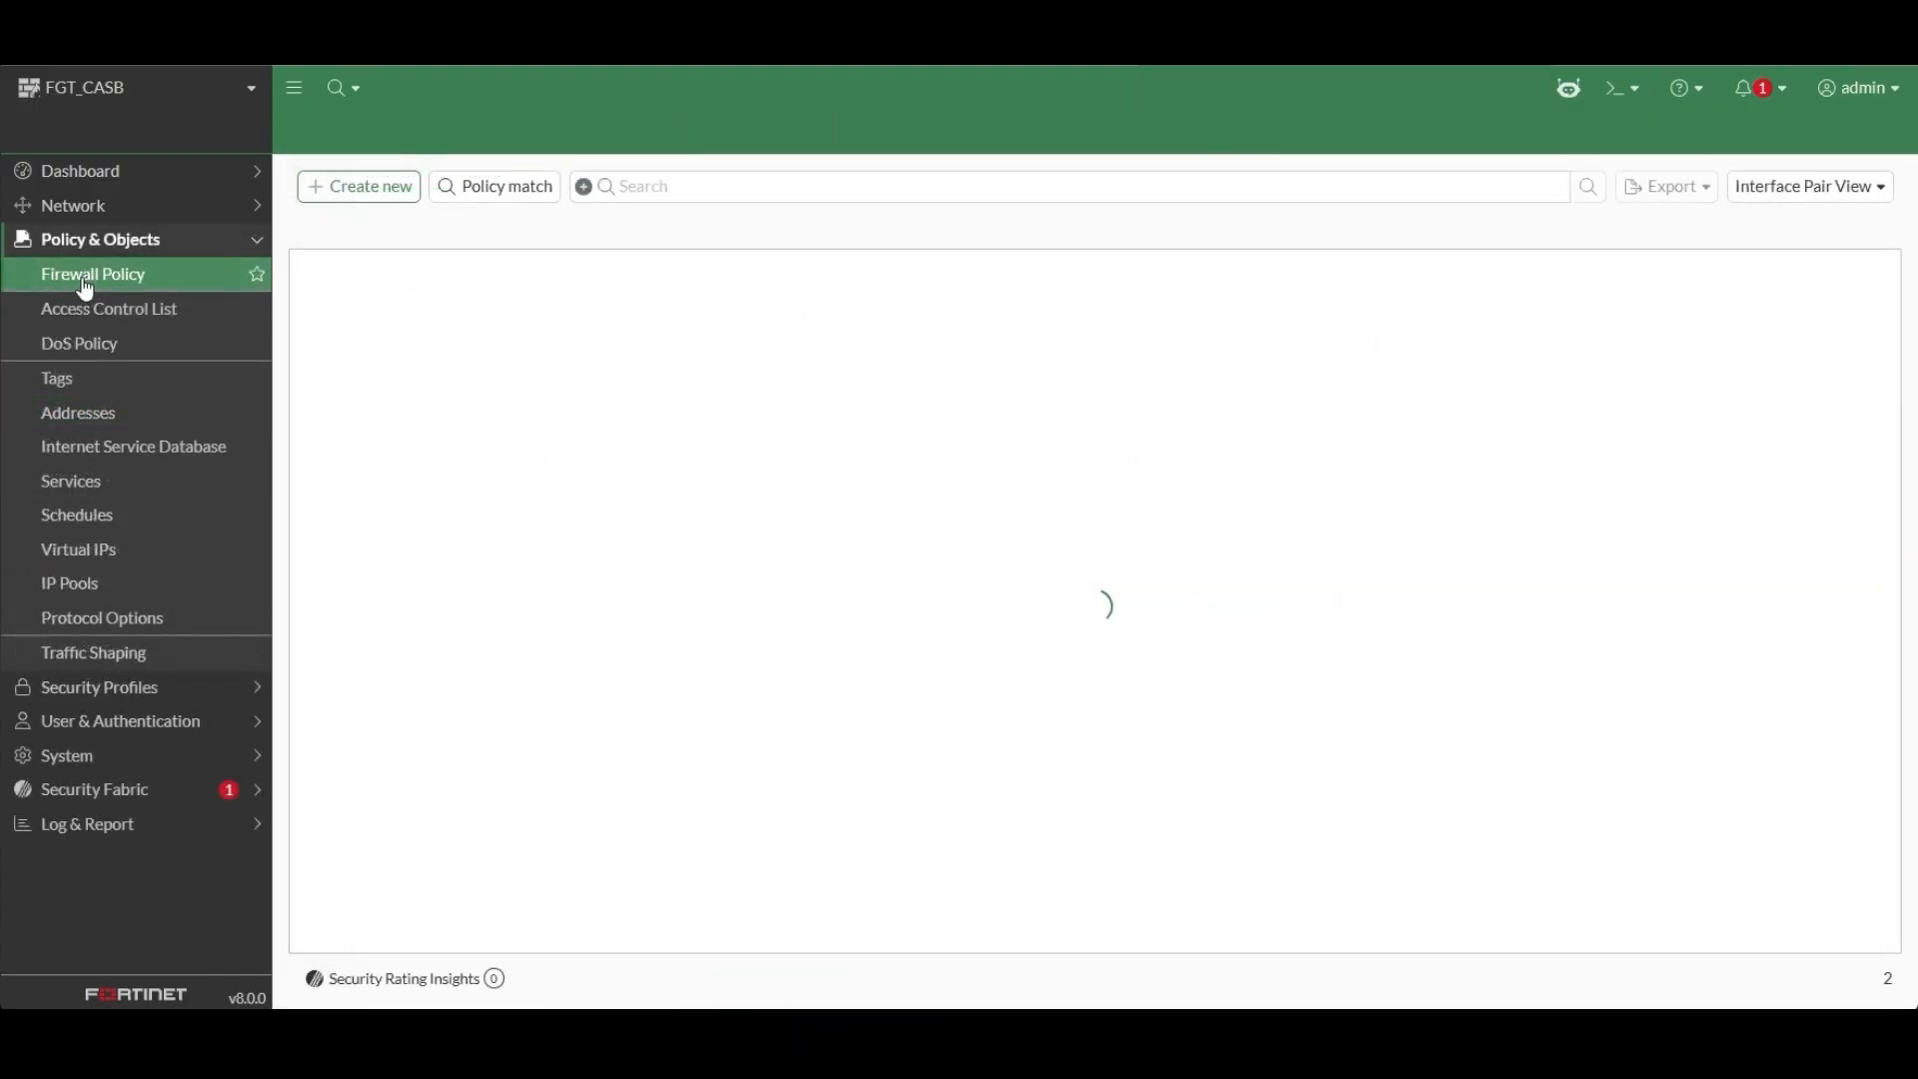
pyautogui.doubleClick(469, 318)
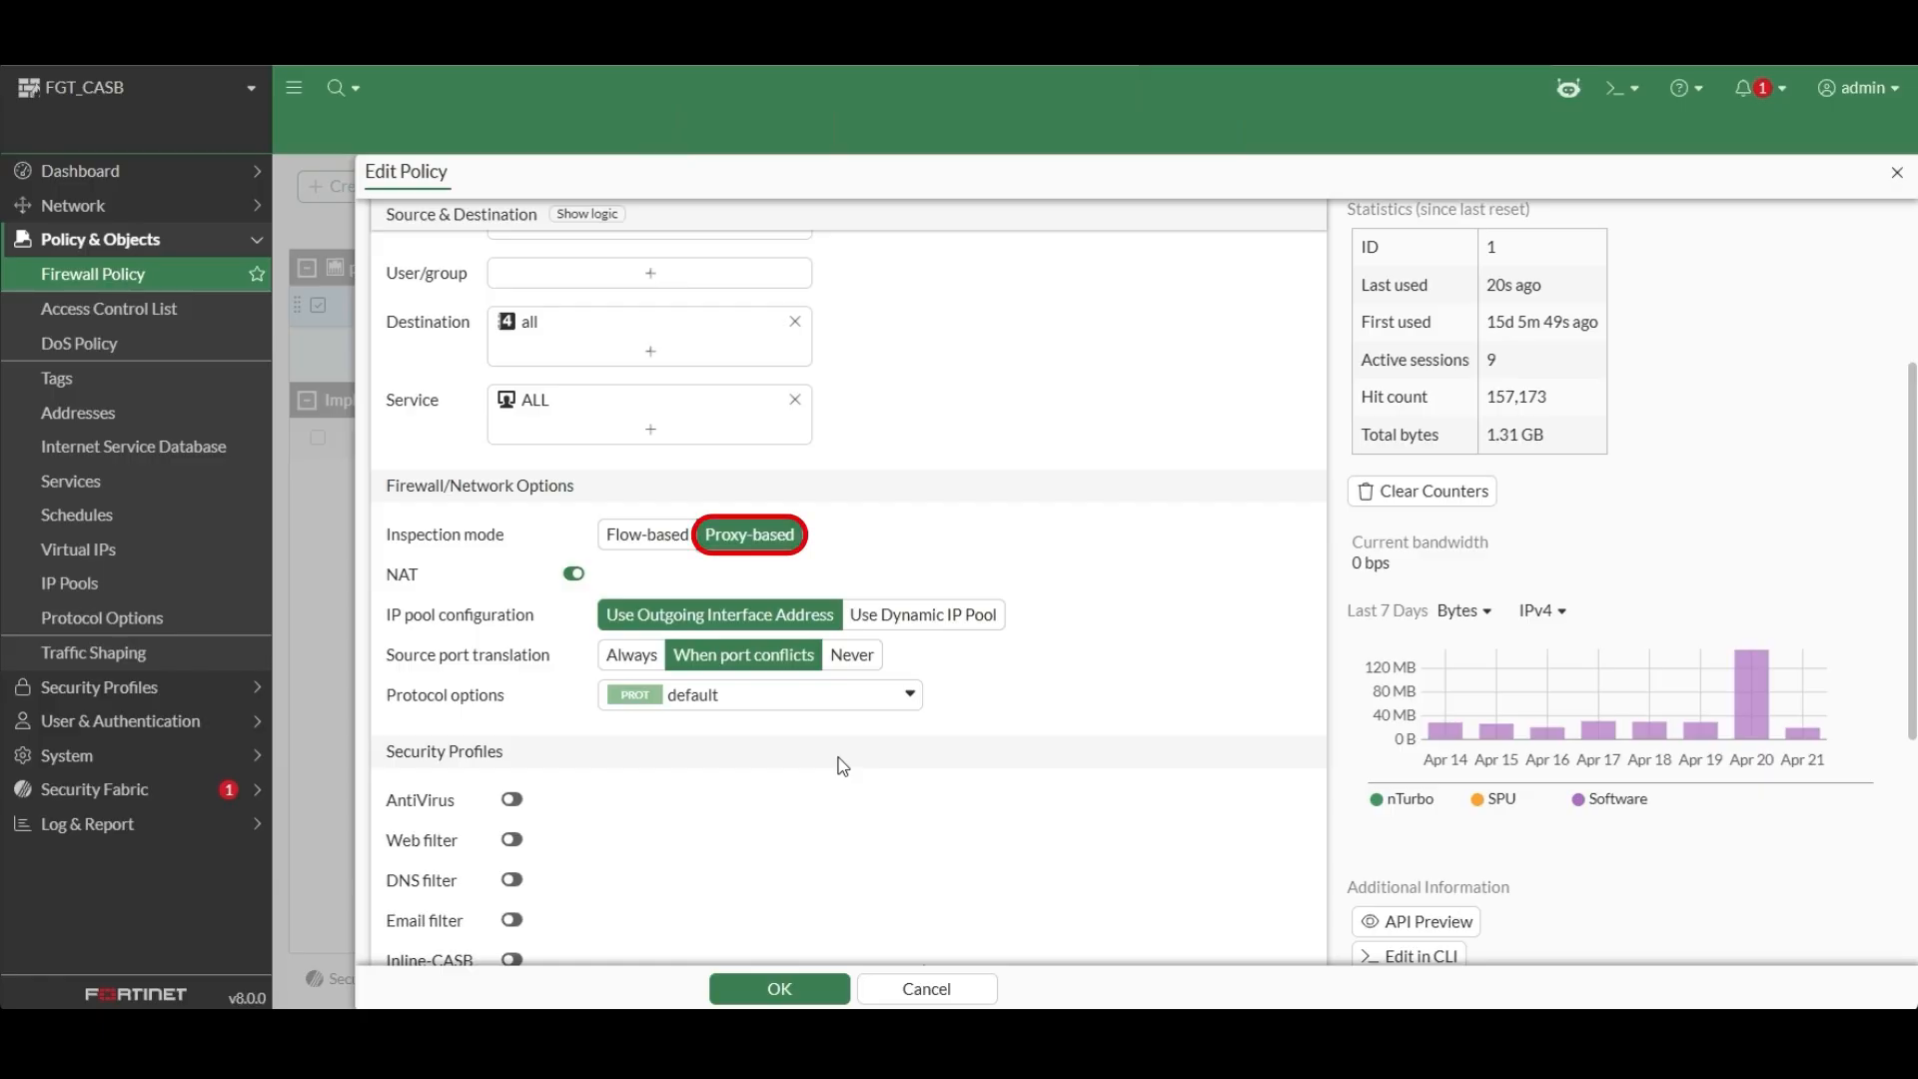
pyautogui.scroll(-1, 842, 766)
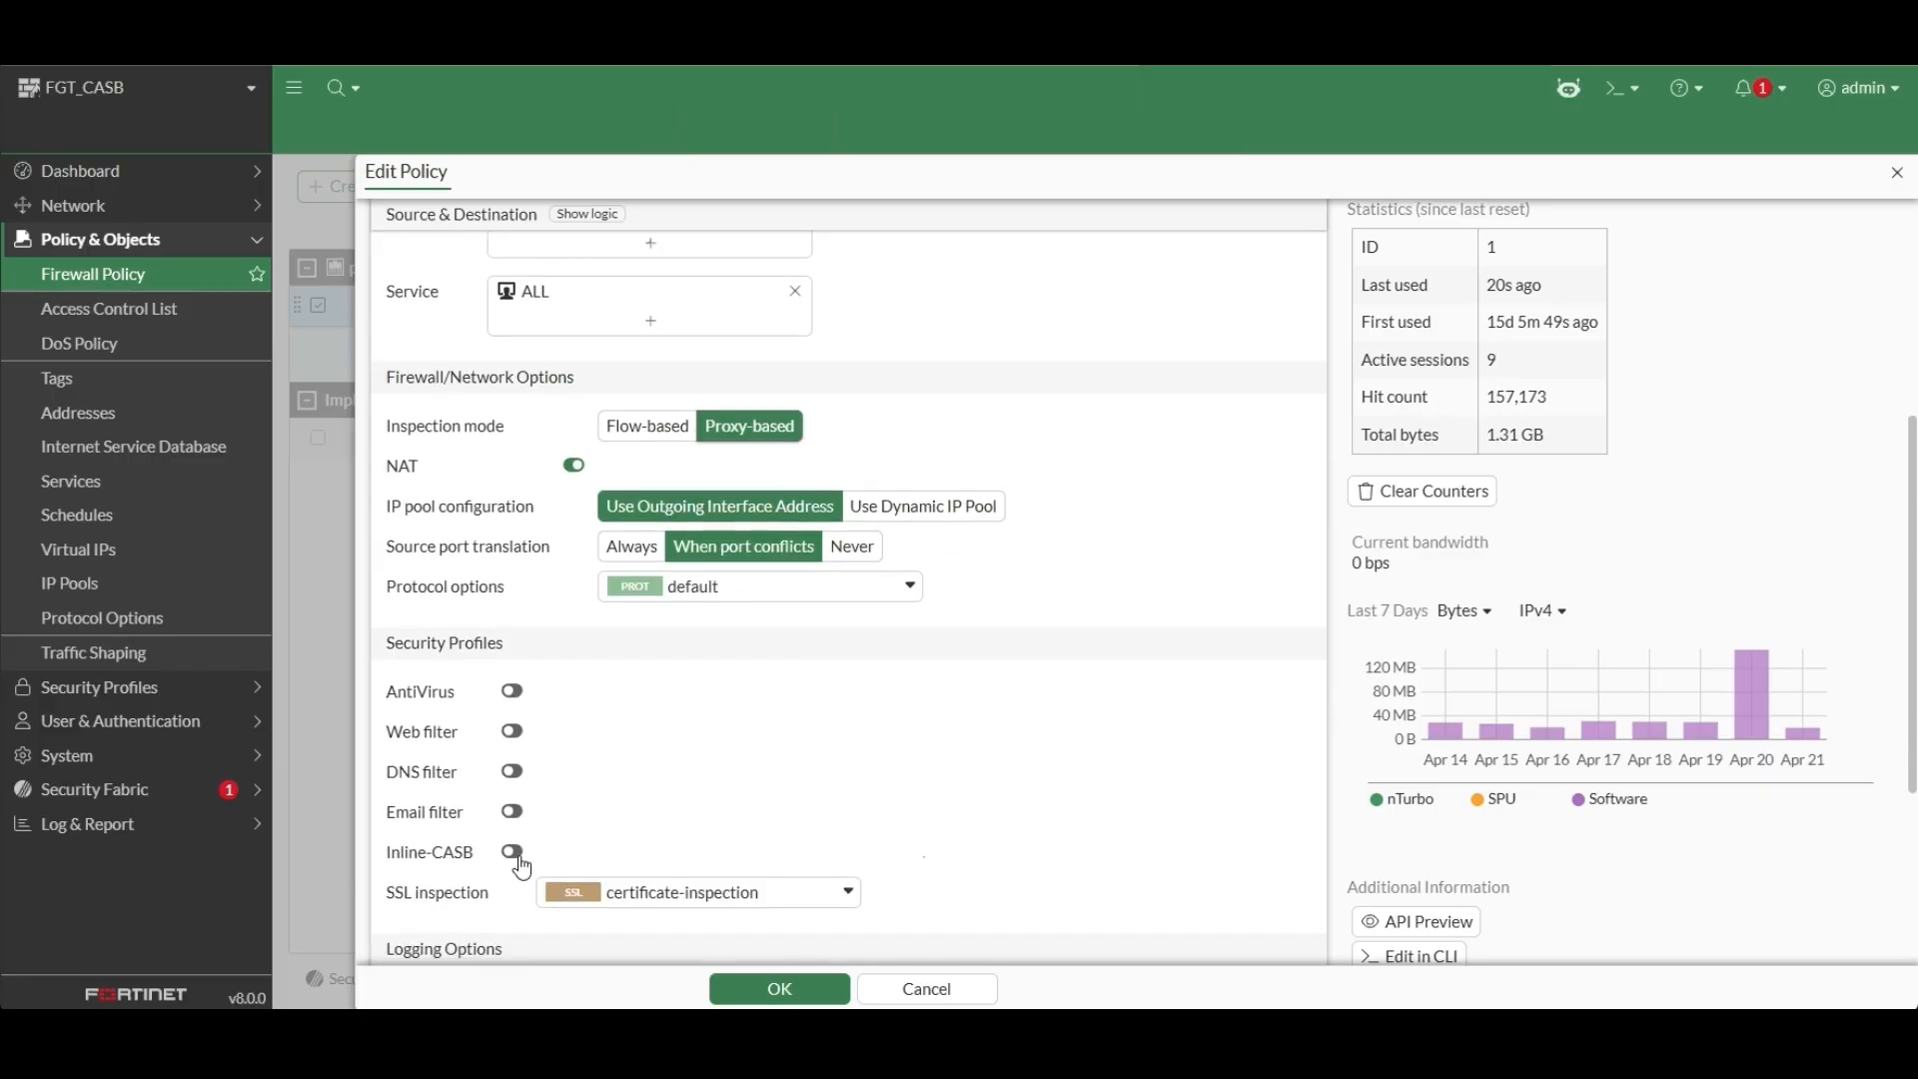
pyautogui.click(515, 855)
pyautogui.click(754, 853)
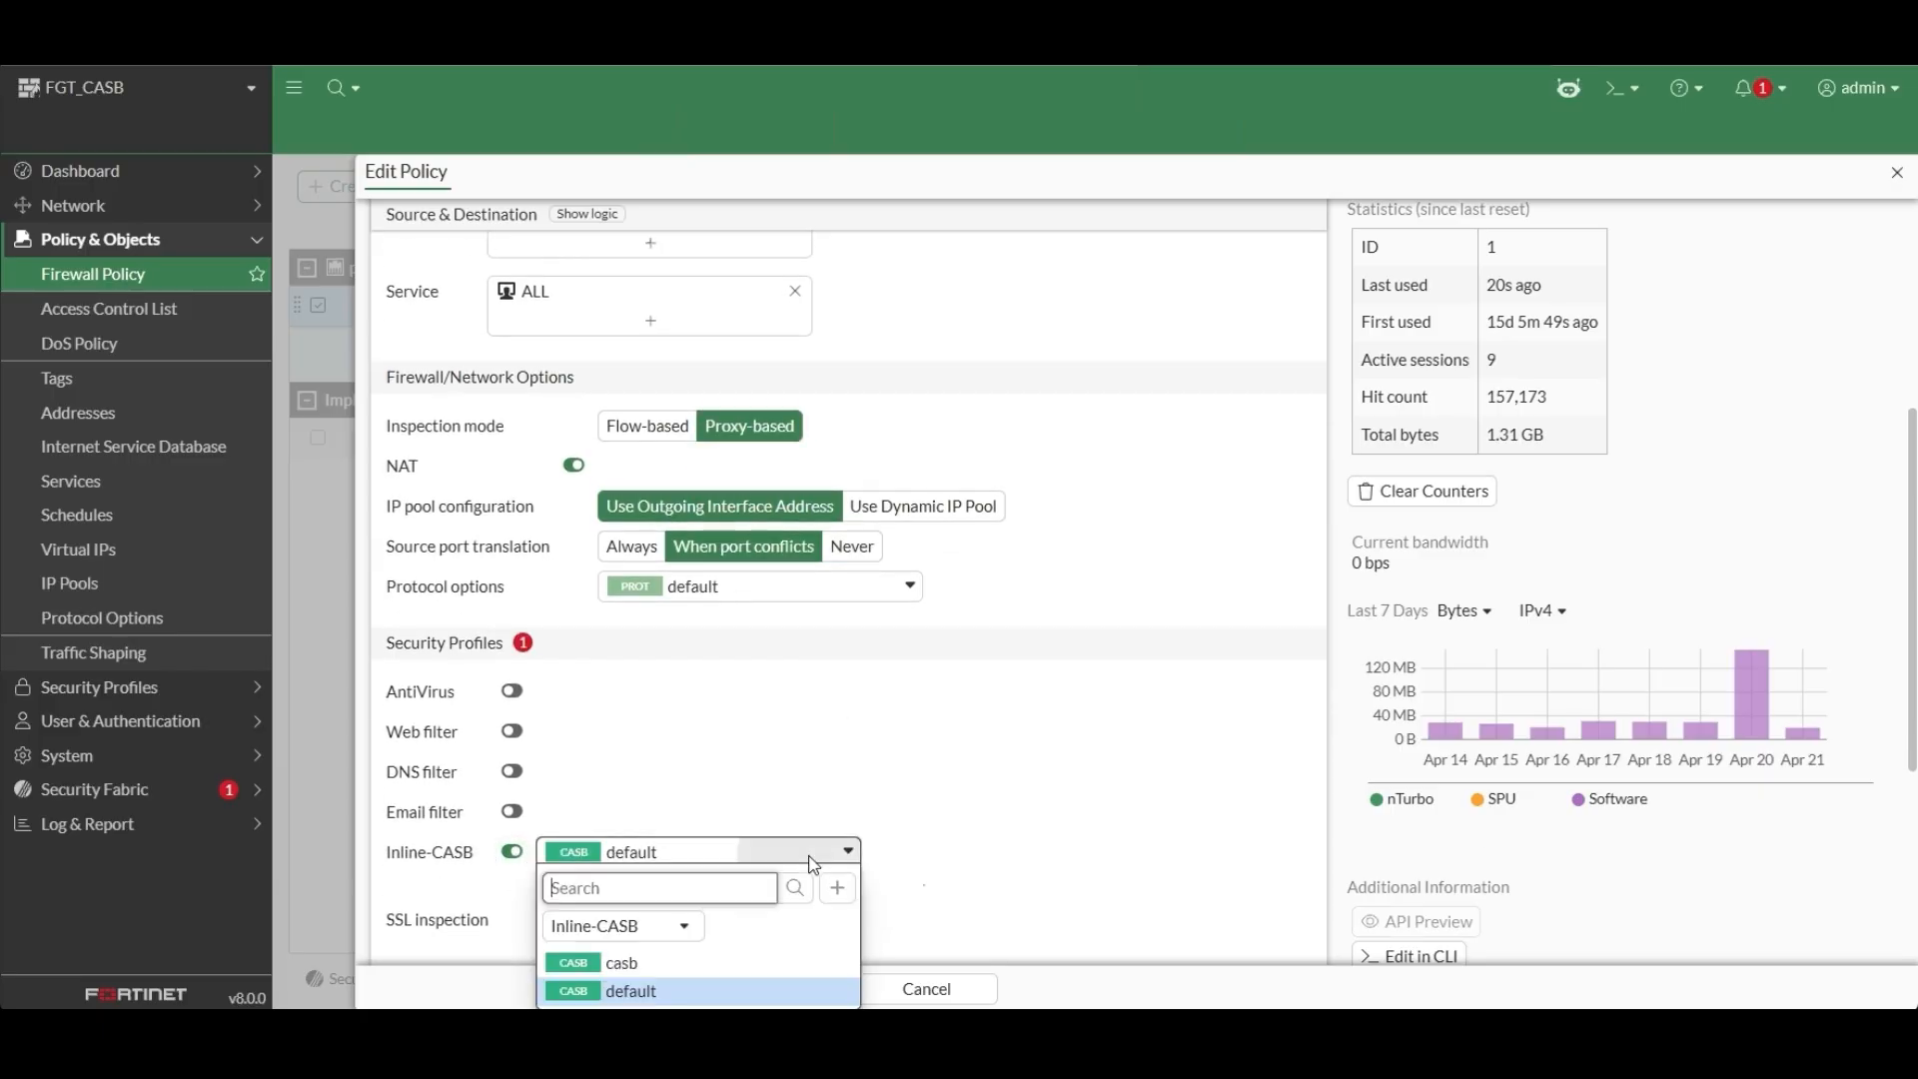
pyautogui.click(620, 968)
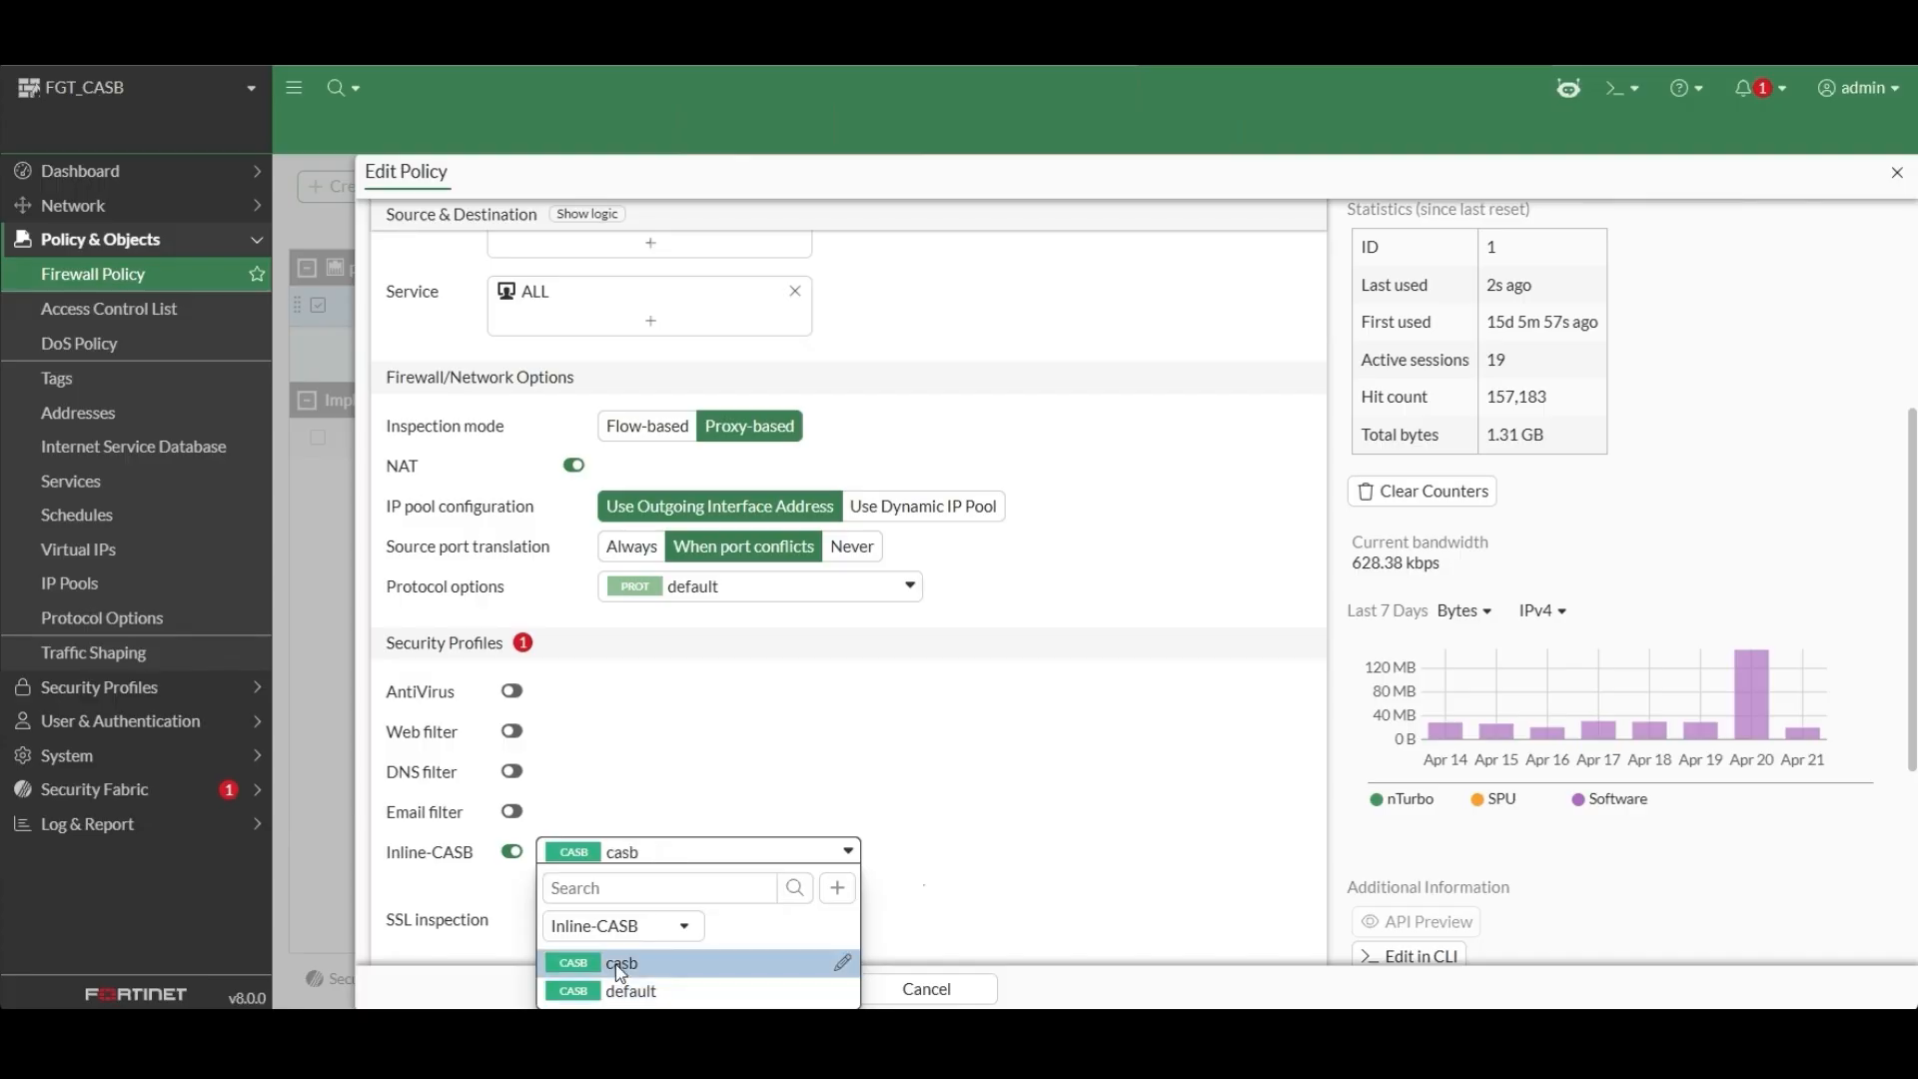
pyautogui.click(619, 963)
# Set the policy's SSL inspection to the ssl profile and save the policy, accepting full SSL inspection.
pyautogui.scroll(-4, 905, 817)
pyautogui.click(829, 535)
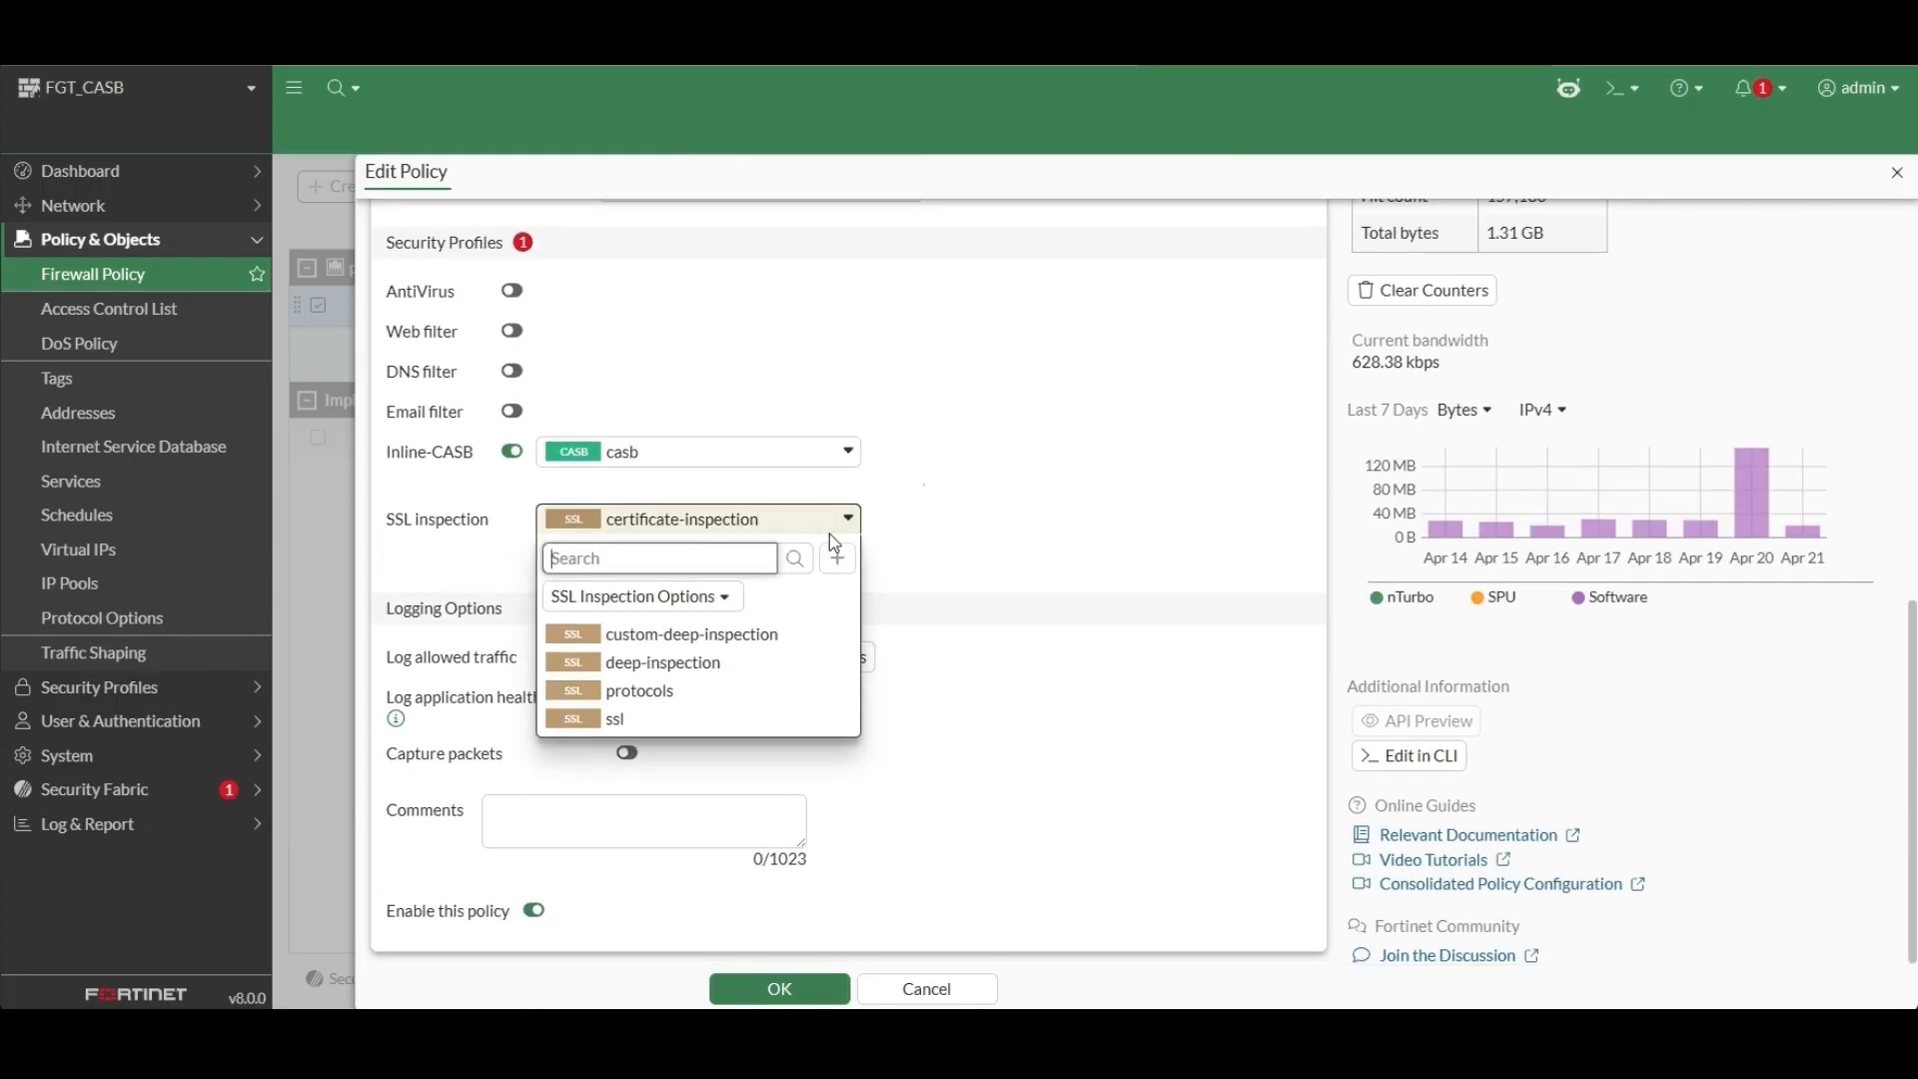
pyautogui.click(604, 721)
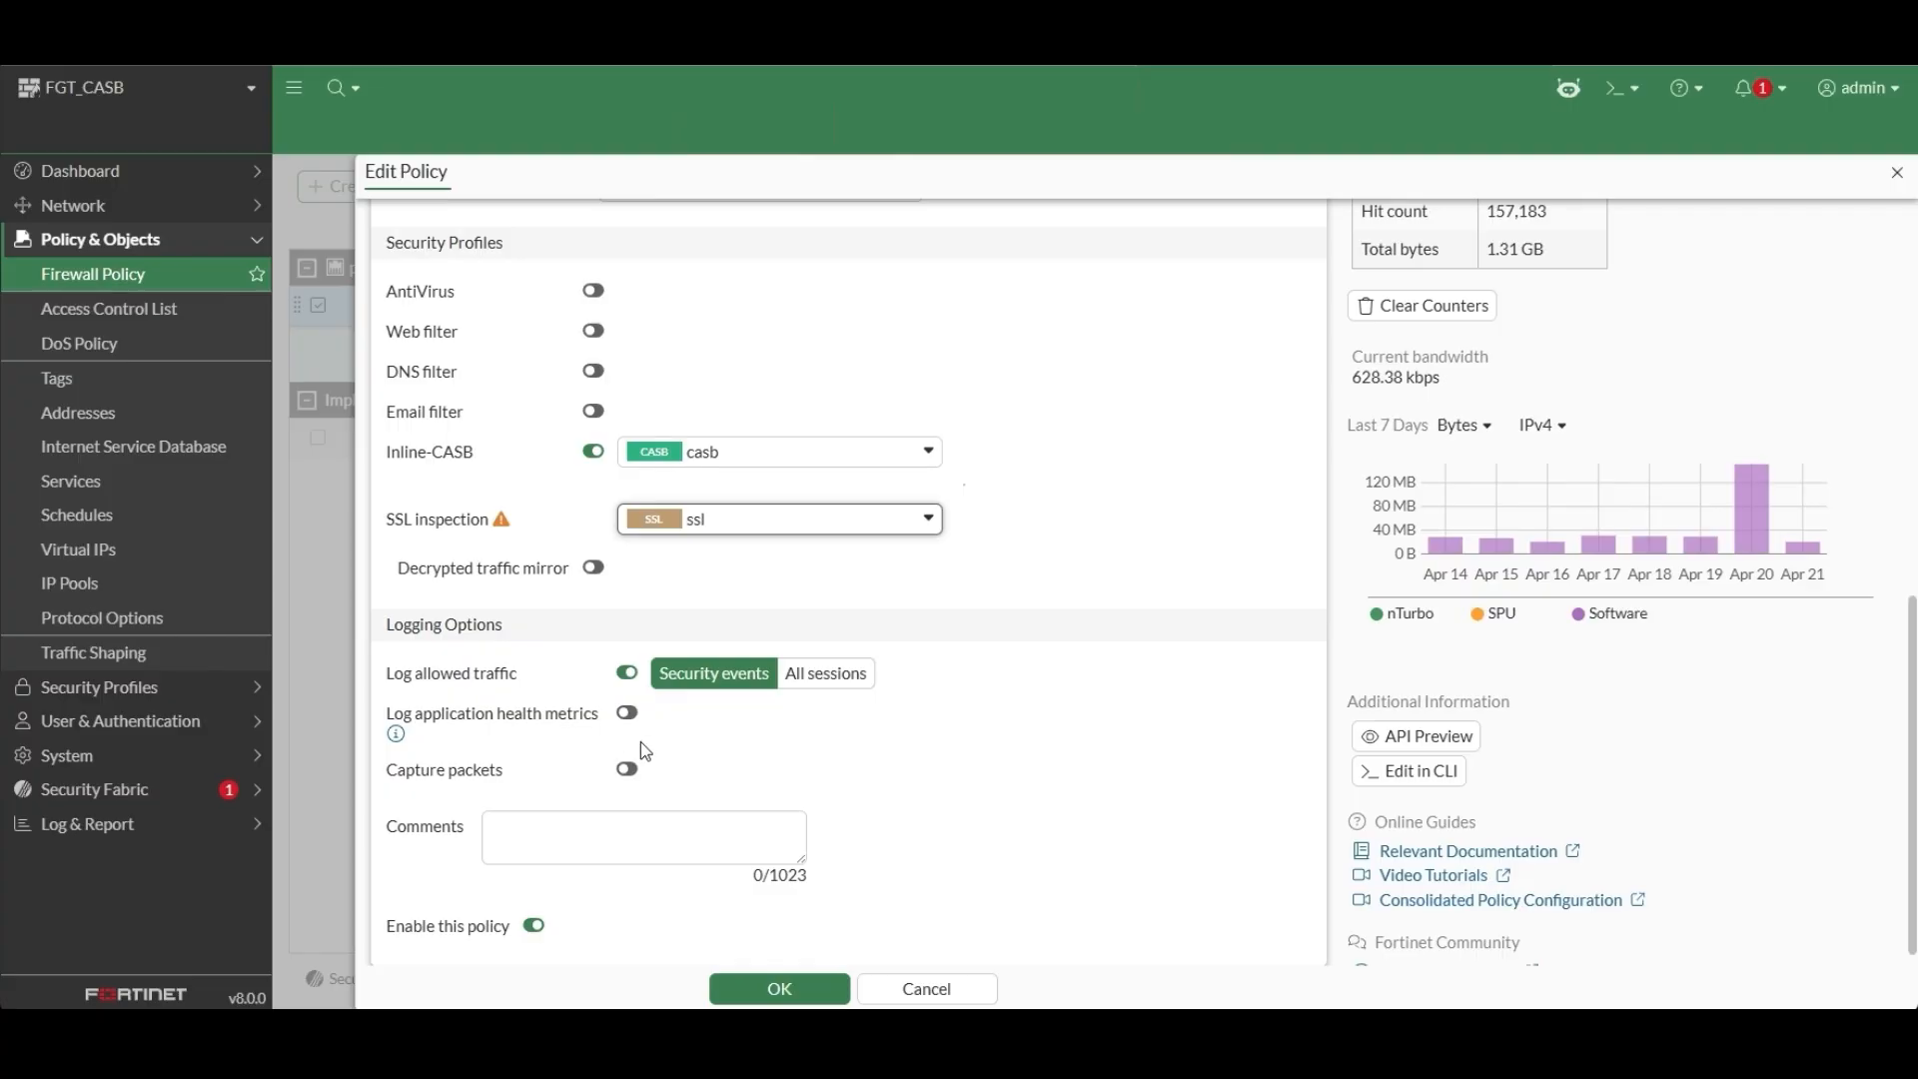
pyautogui.scroll(-1, 966, 812)
pyautogui.click(787, 990)
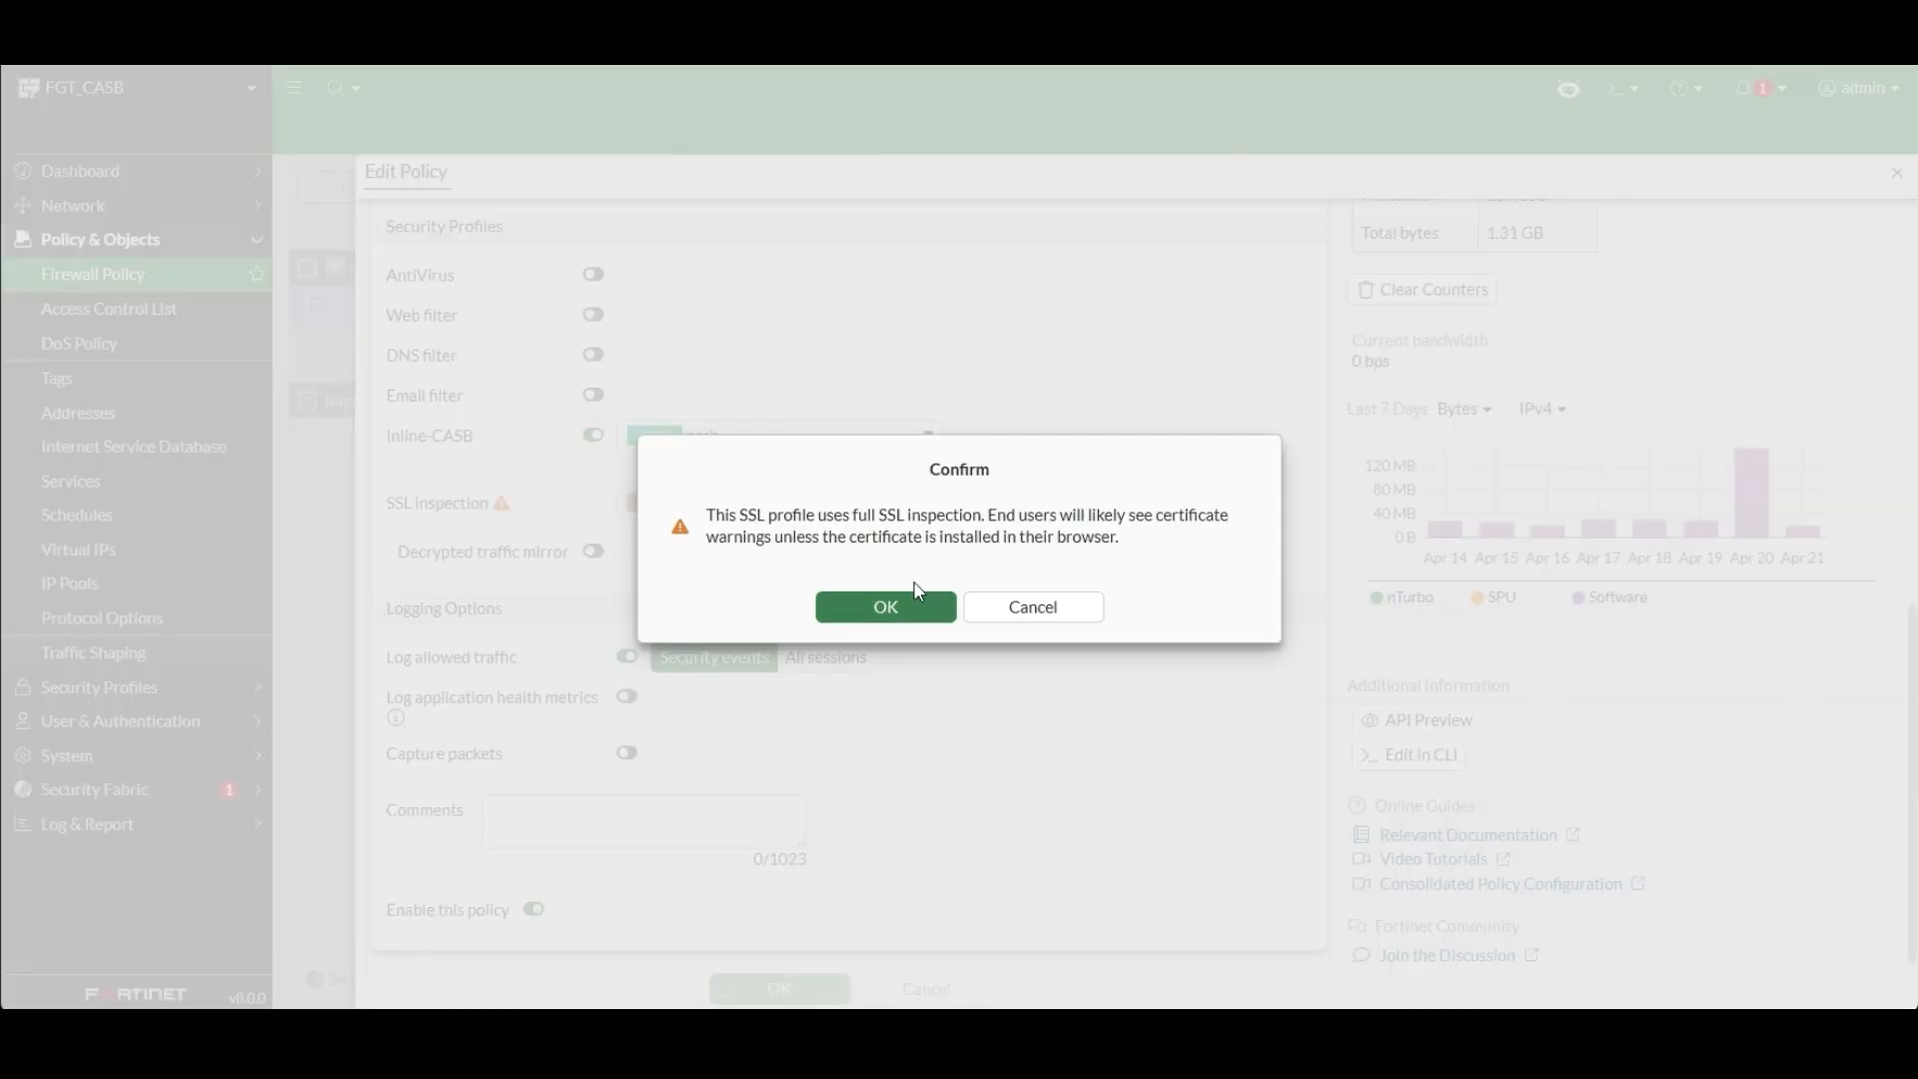
pyautogui.click(915, 608)
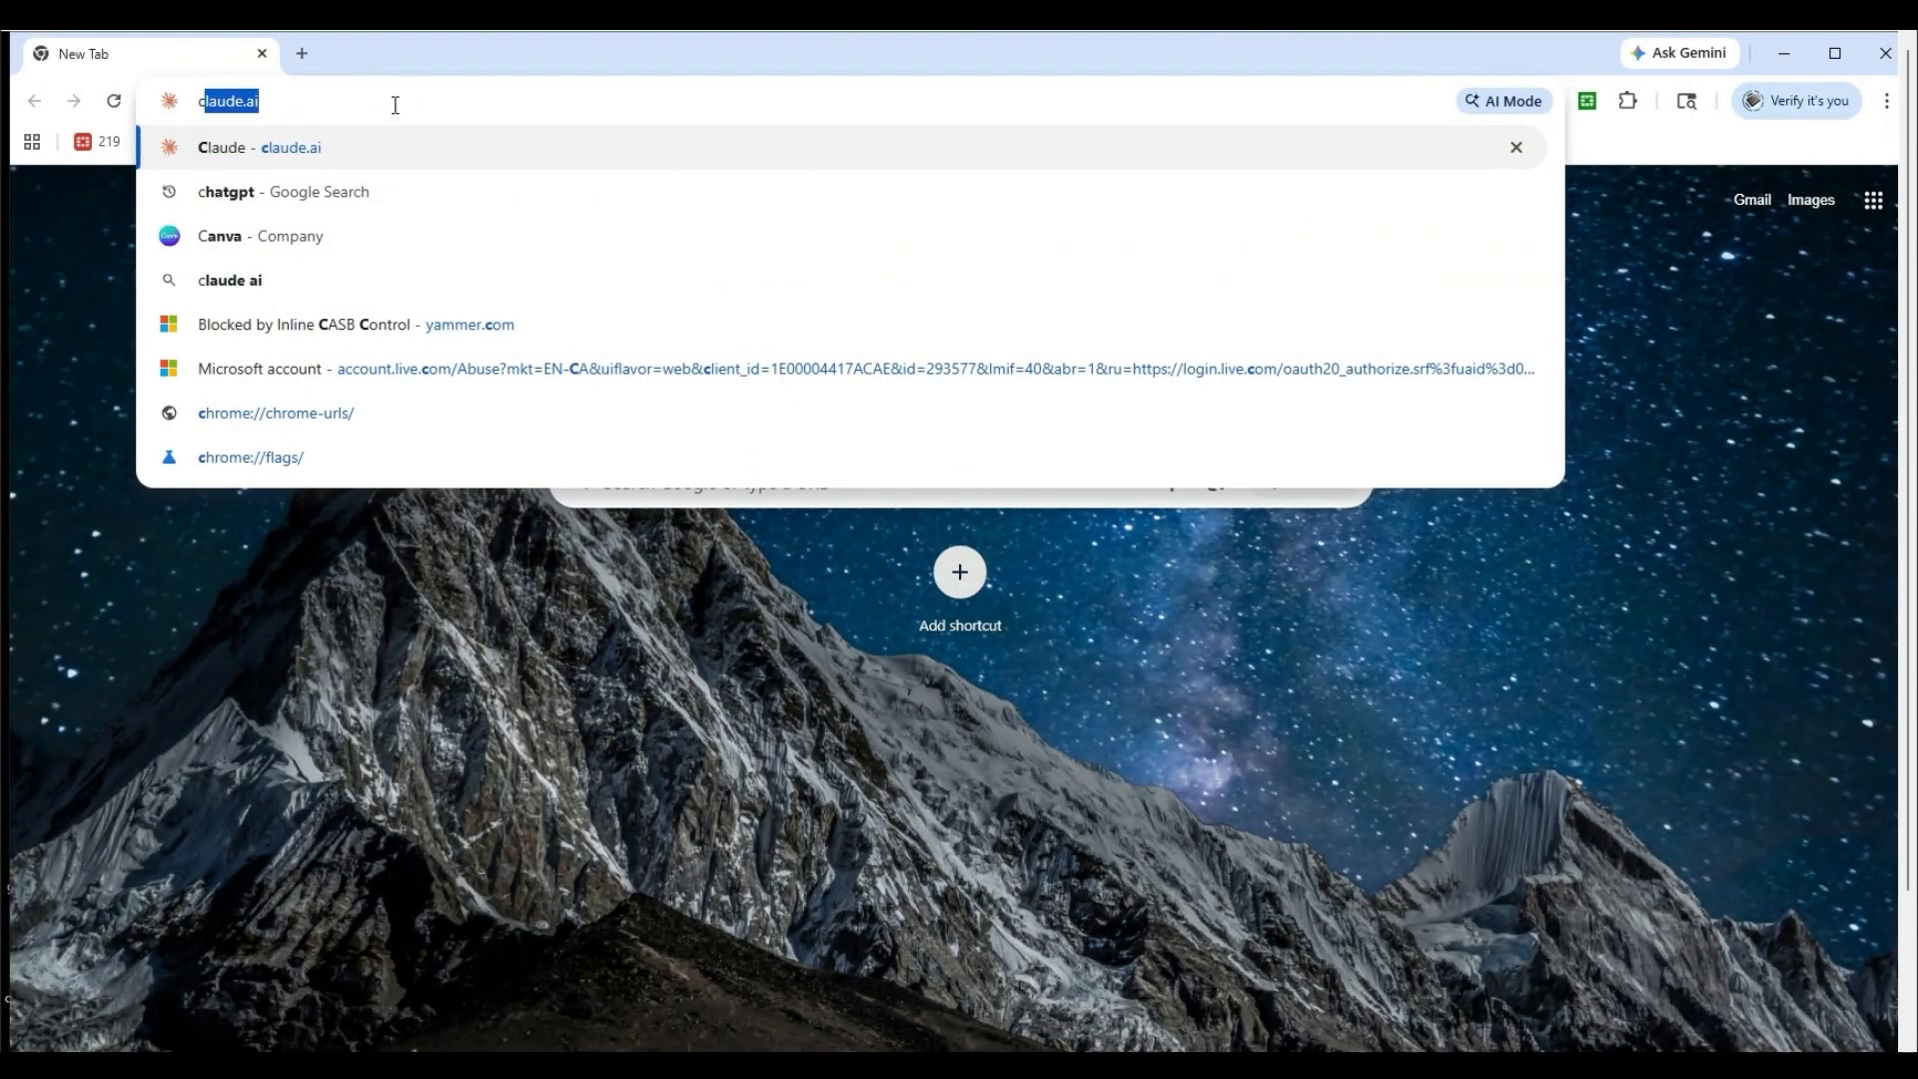
# Switch to the Chrome browser and go to chatgpt.com to test the CASB block.
pyautogui.write('hatgpt.com')
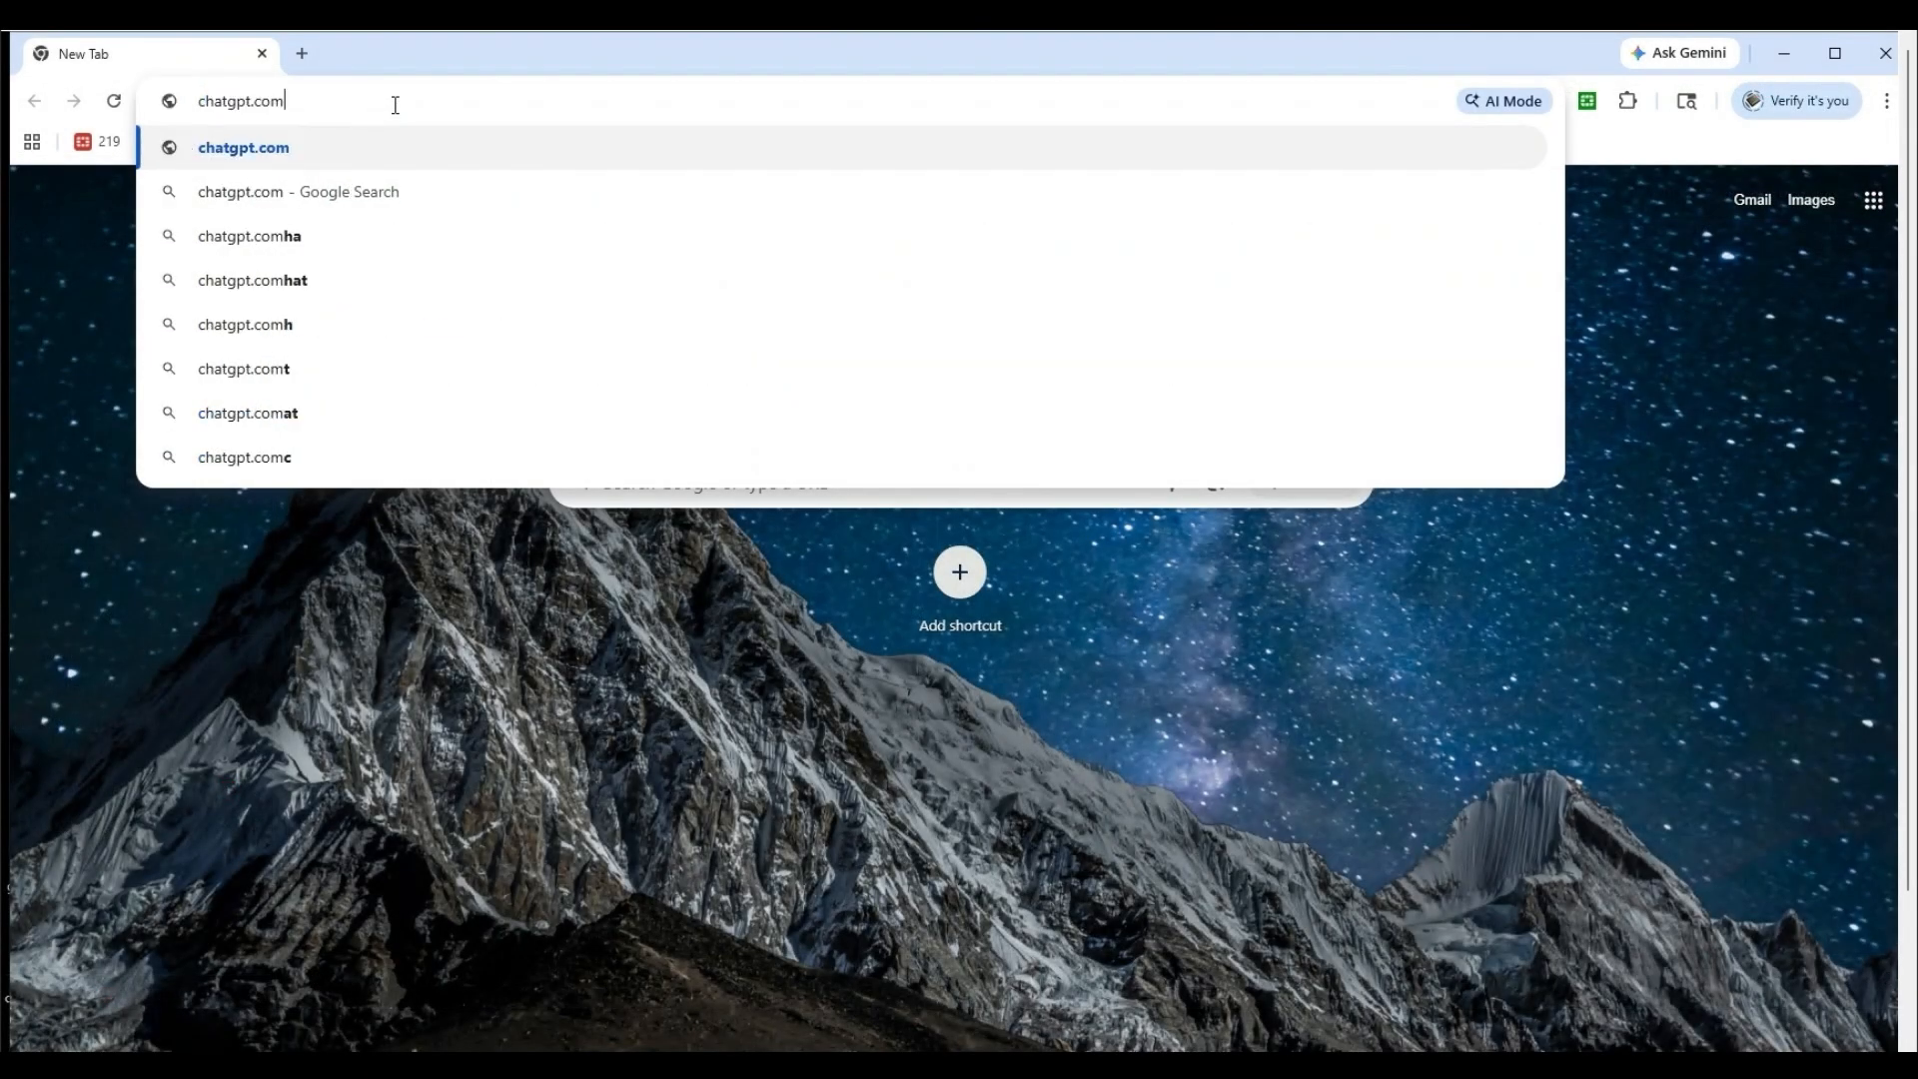
pyautogui.press('Return')
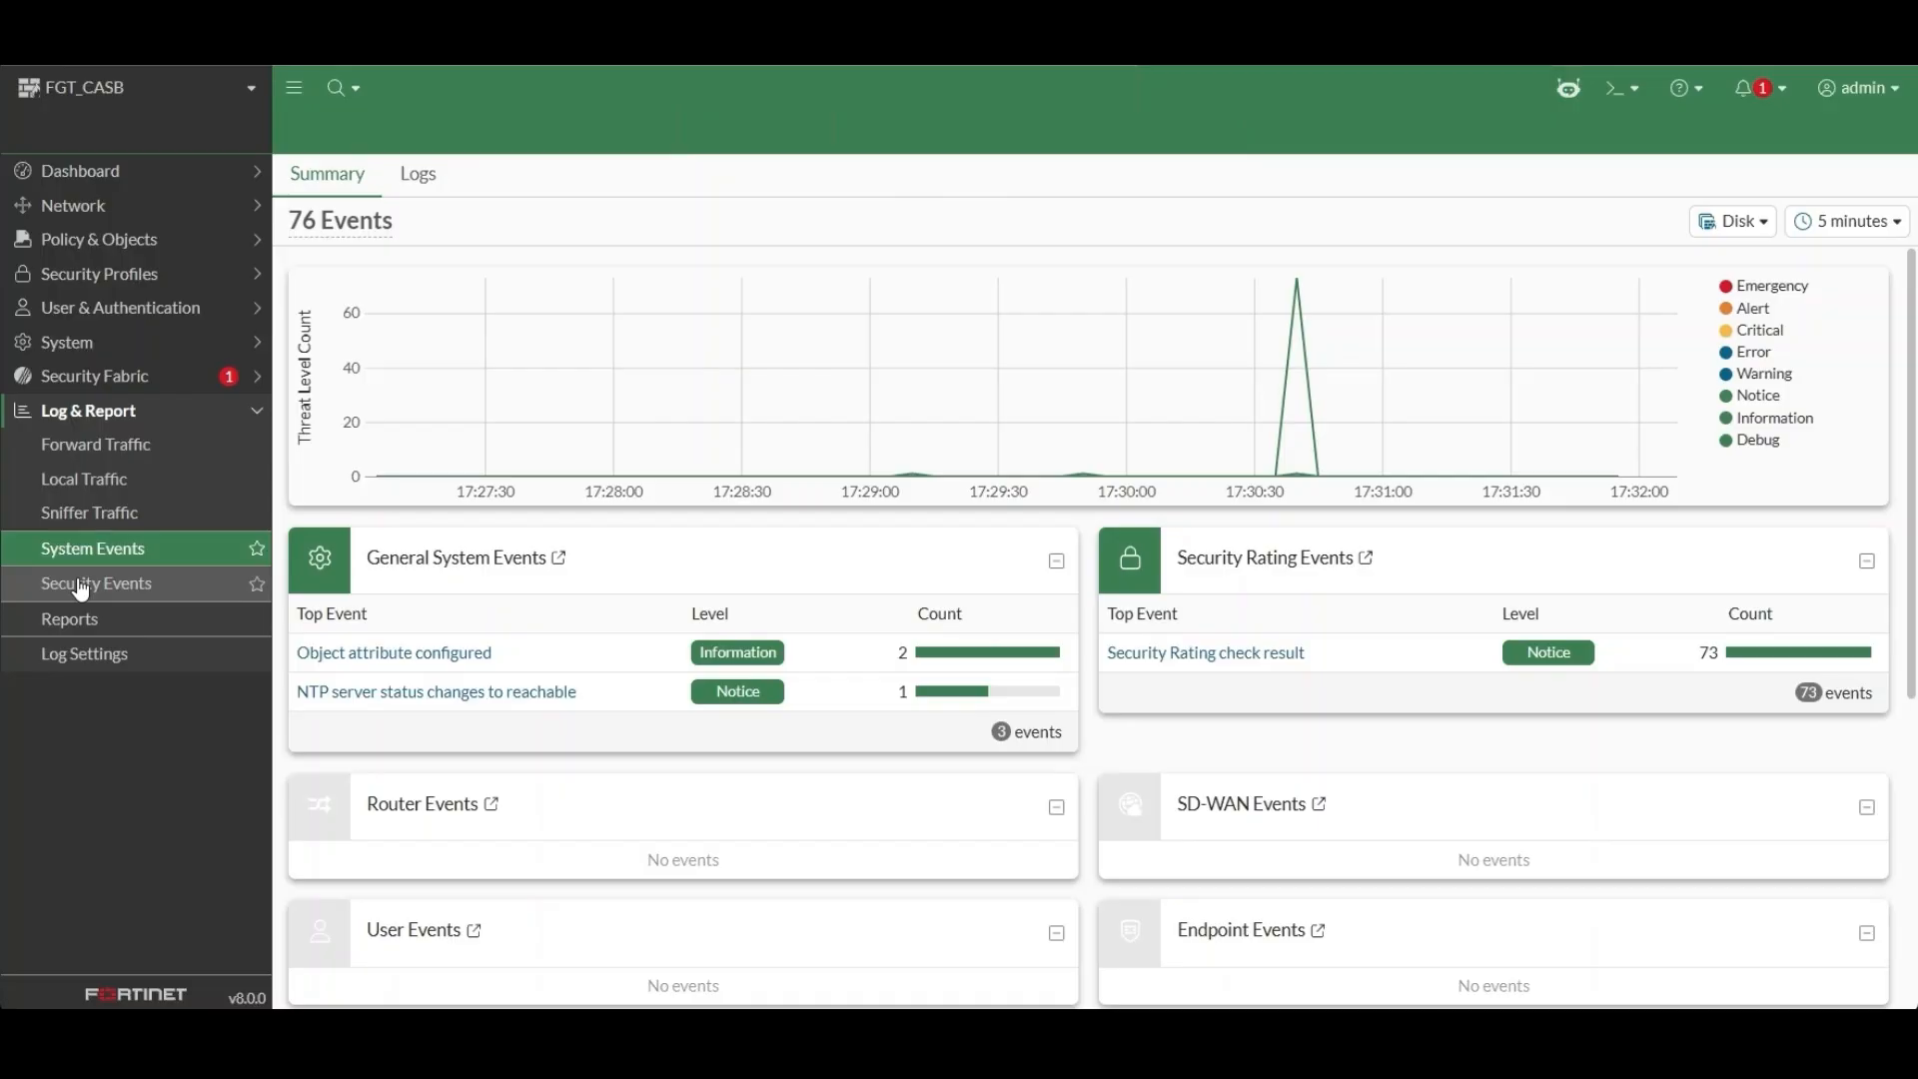
# Return to the FortiGate's security events and examine the full log details of the blocked Inline-CASB activity-control event for chatgpt.com.
pyautogui.click(81, 587)
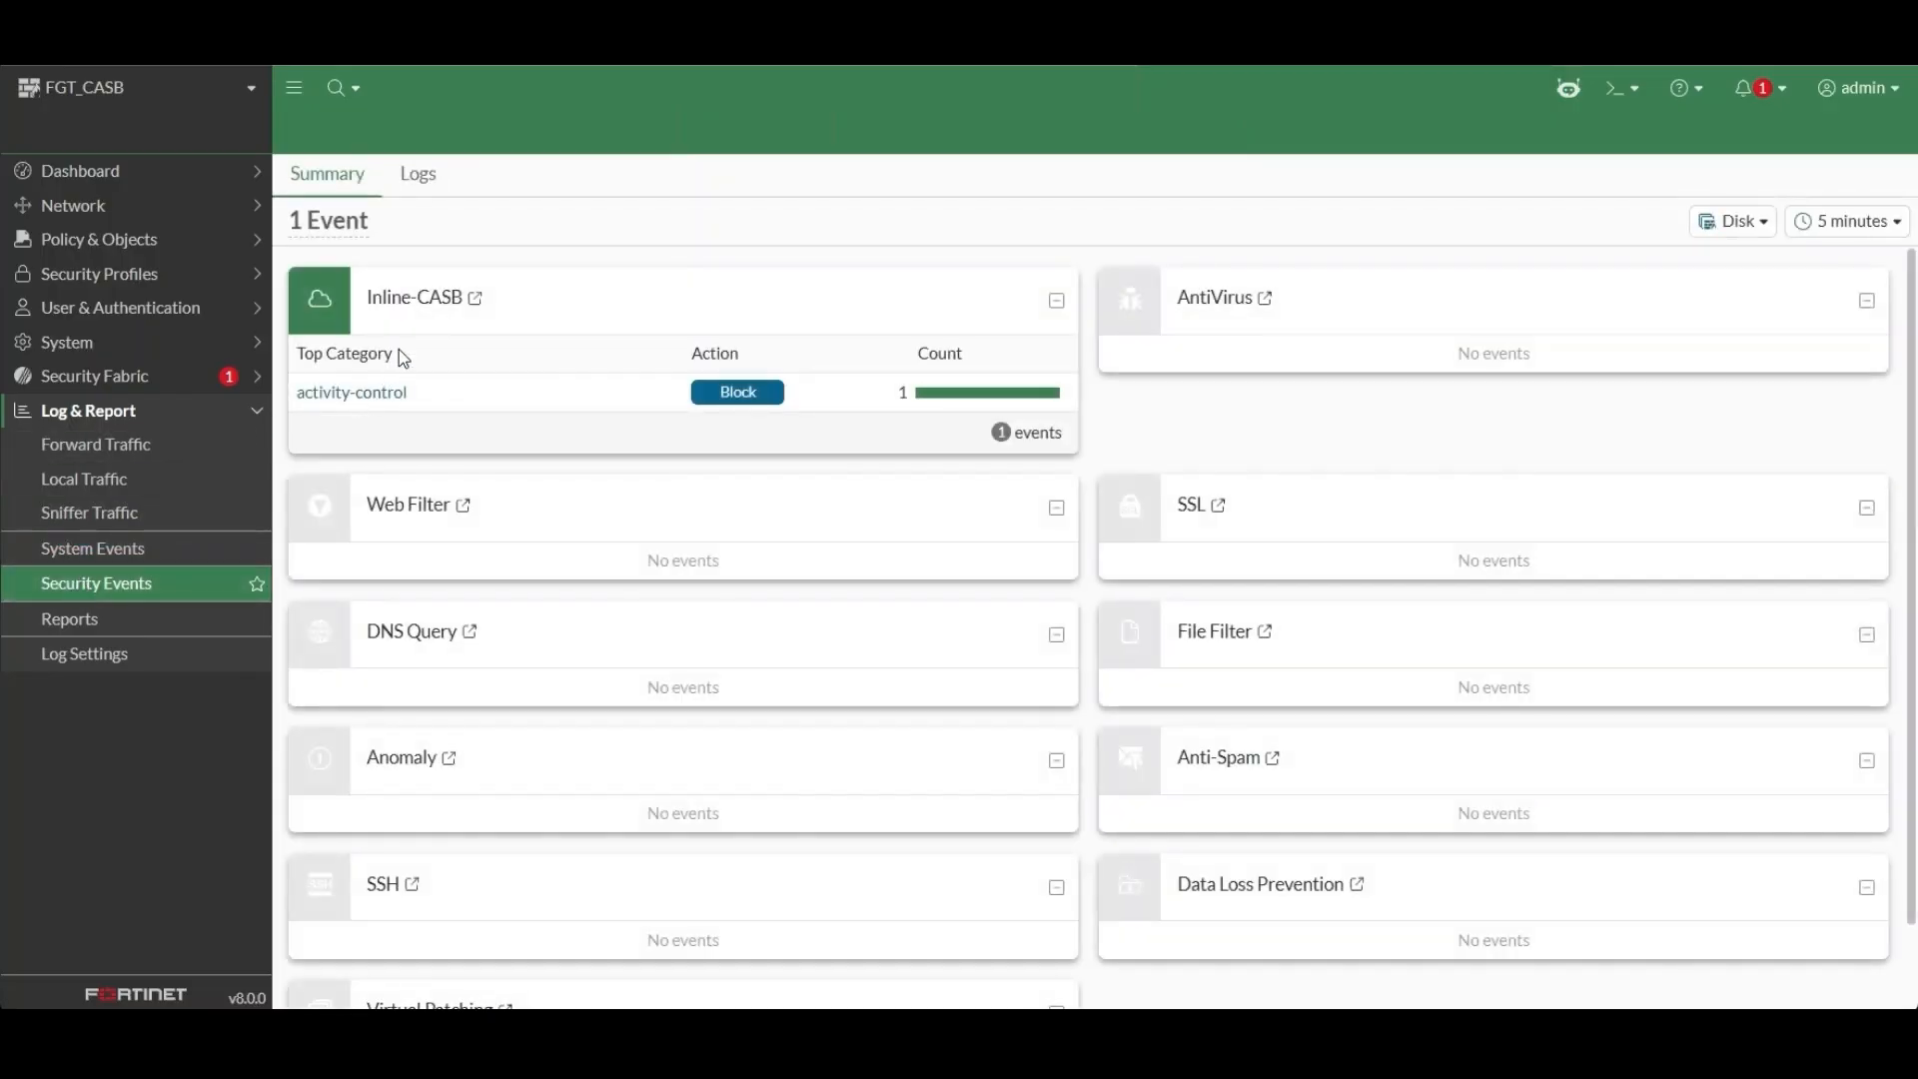
pyautogui.click(395, 391)
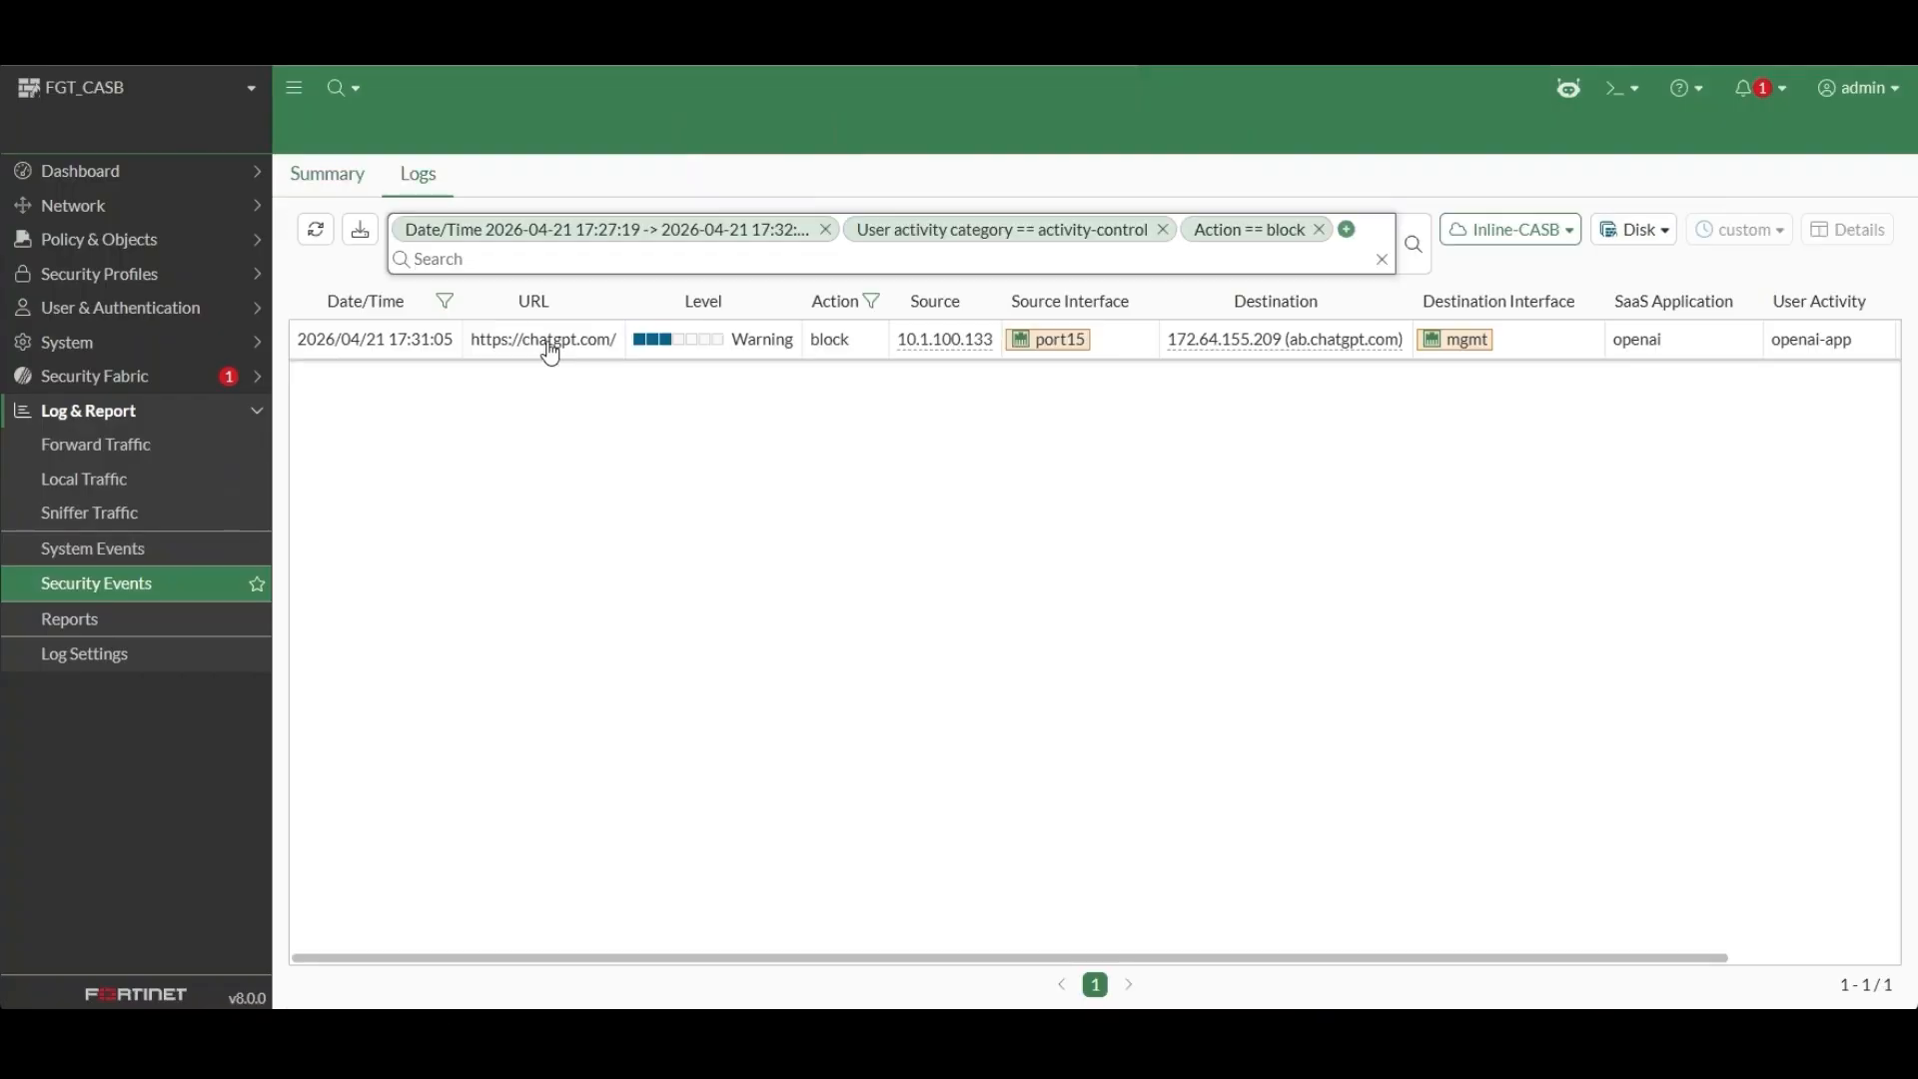
pyautogui.doubleClick(550, 354)
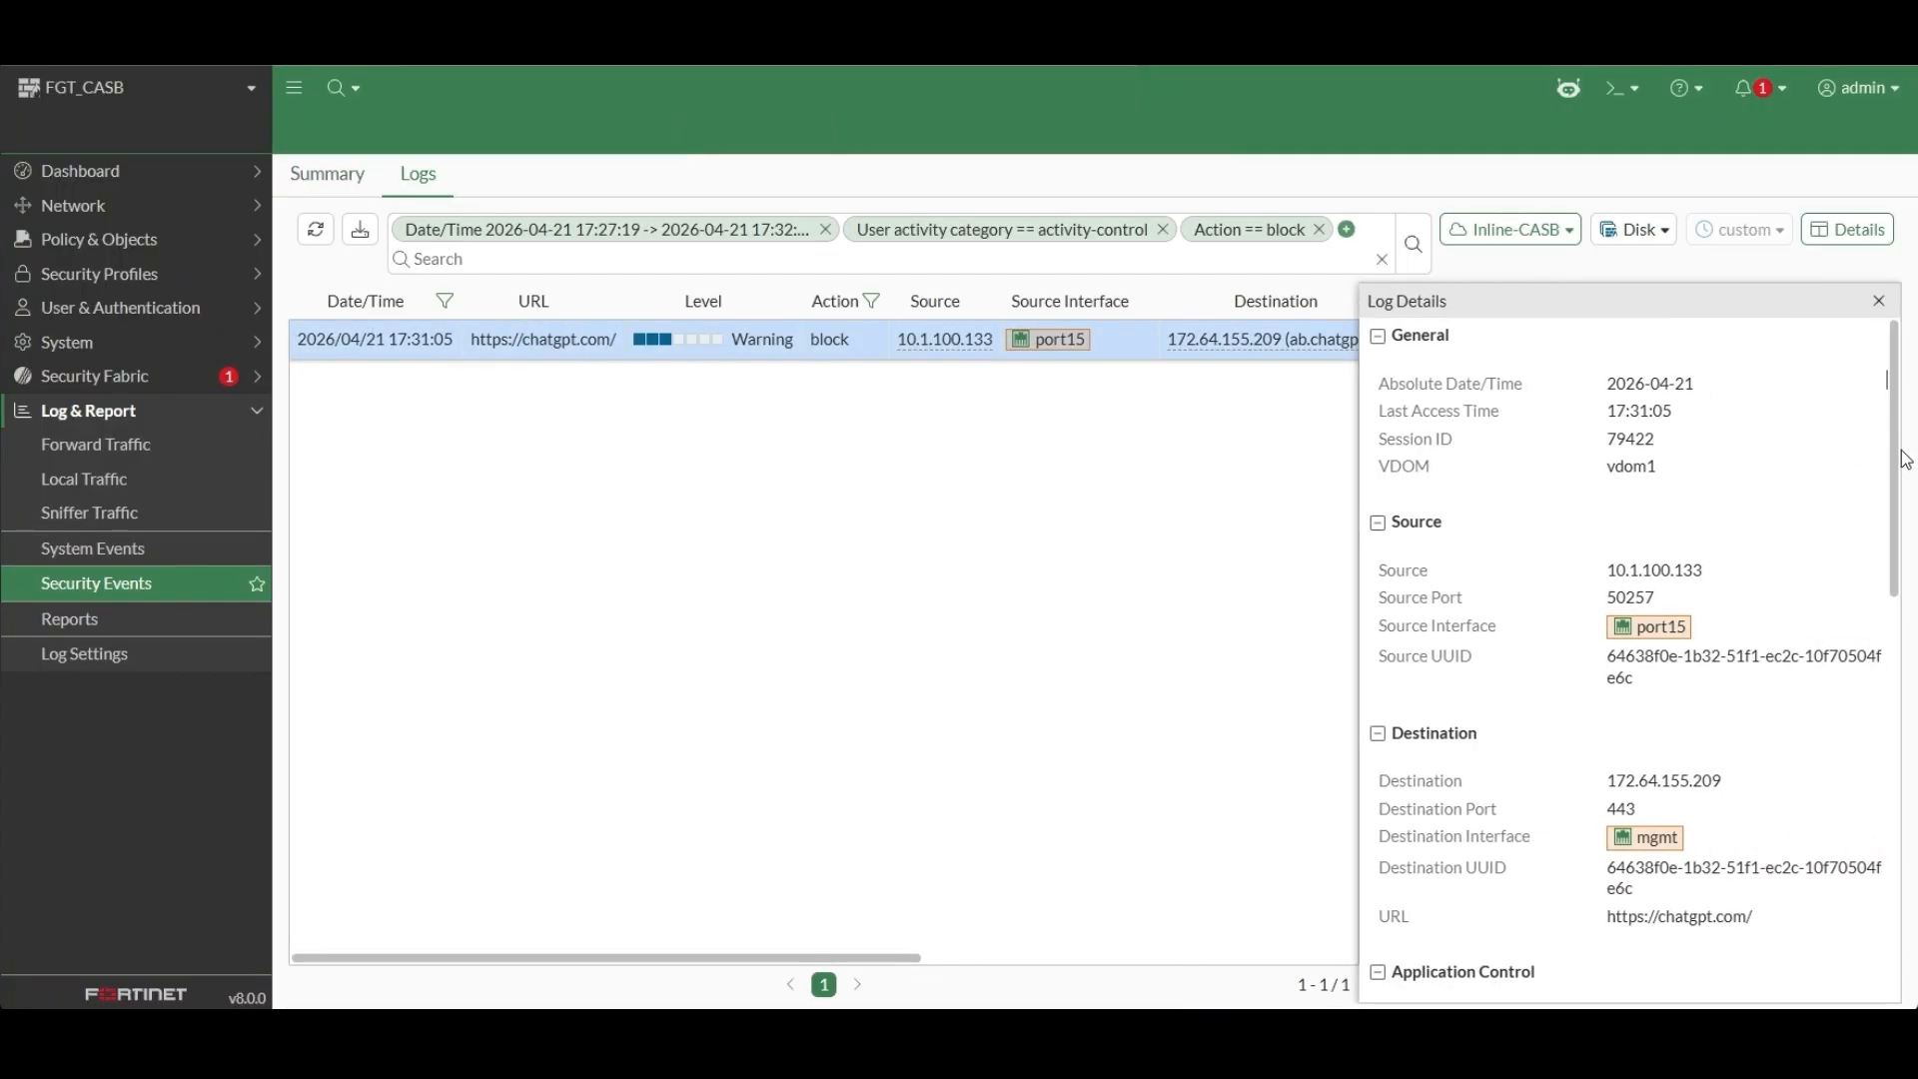
pyautogui.moveTo(1902, 495); pyautogui.dragTo(1911, 907)
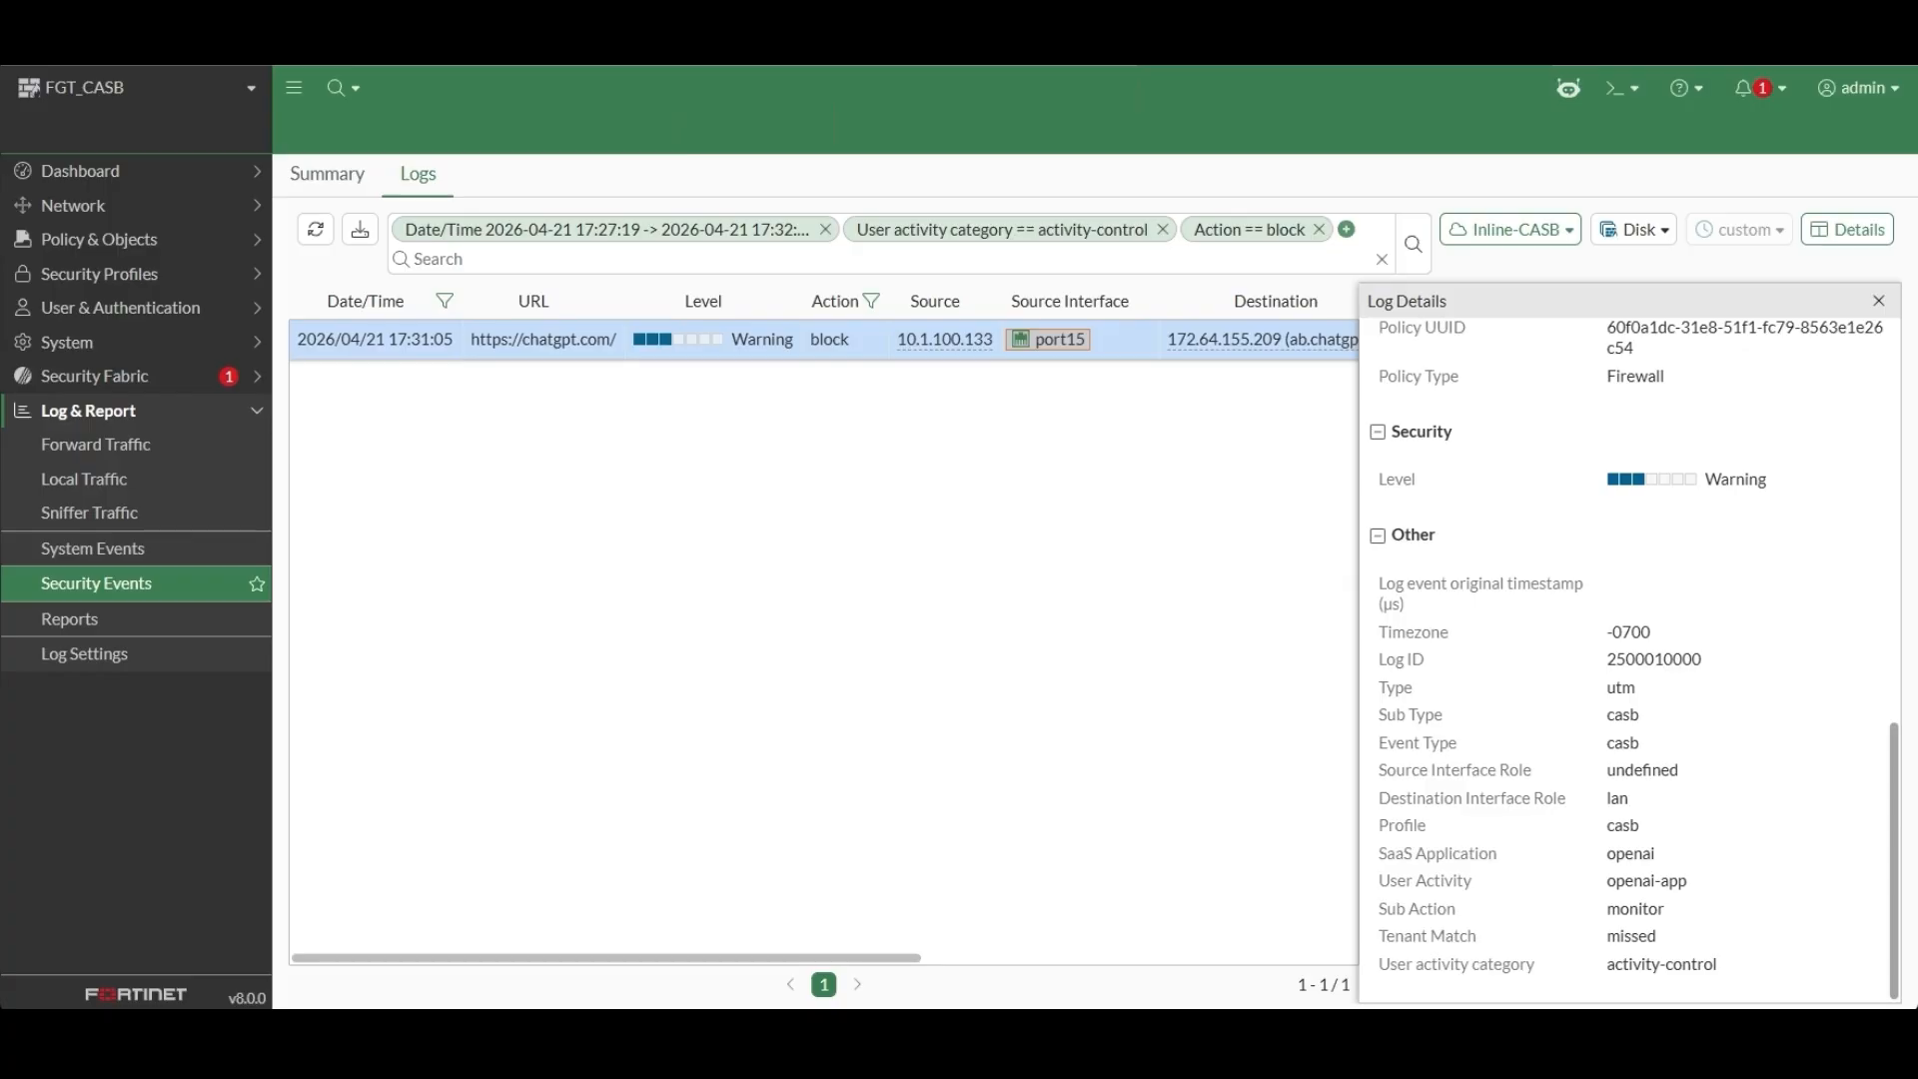